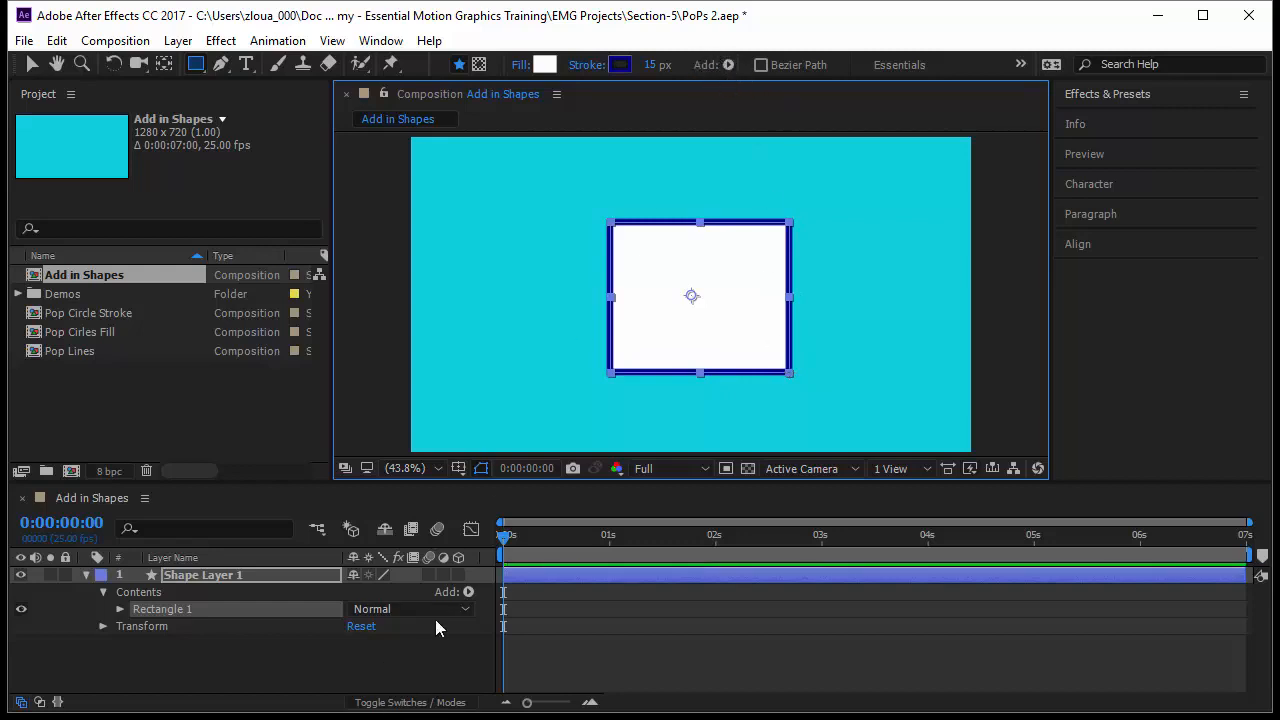
# Delete the existing shape layer from the composition.
pyautogui.click(467, 592)
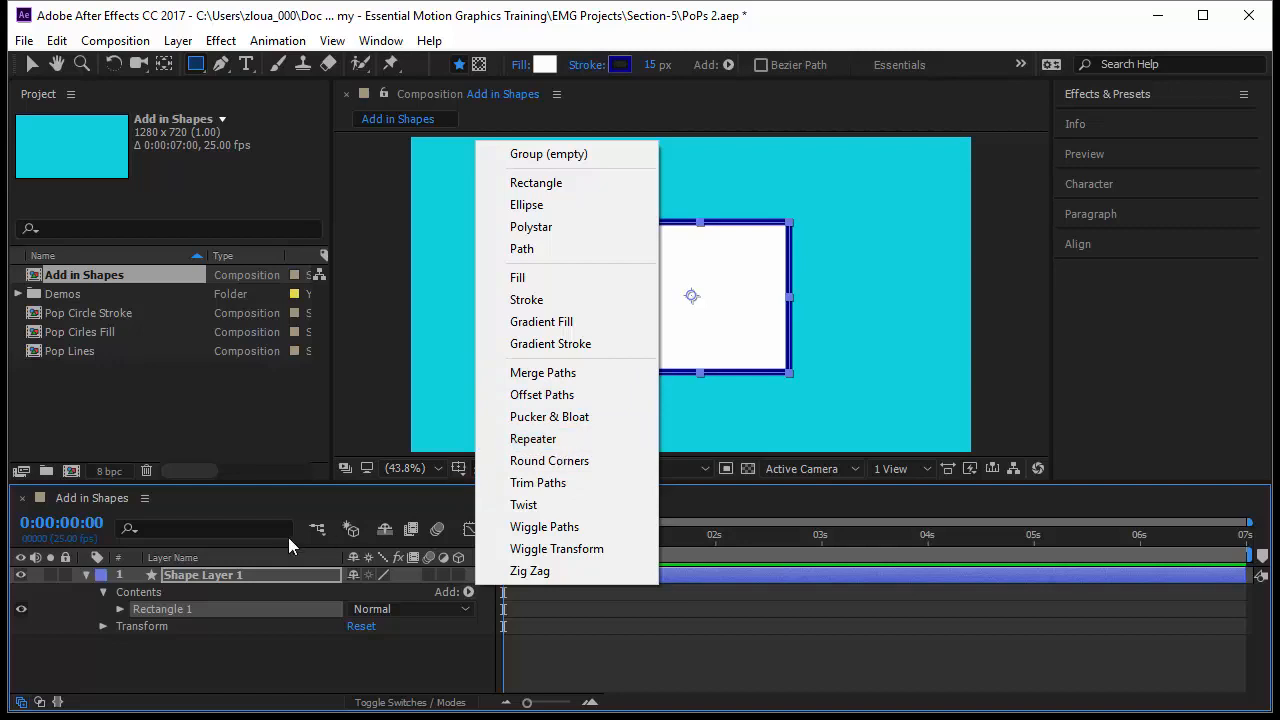
pyautogui.click(266, 578)
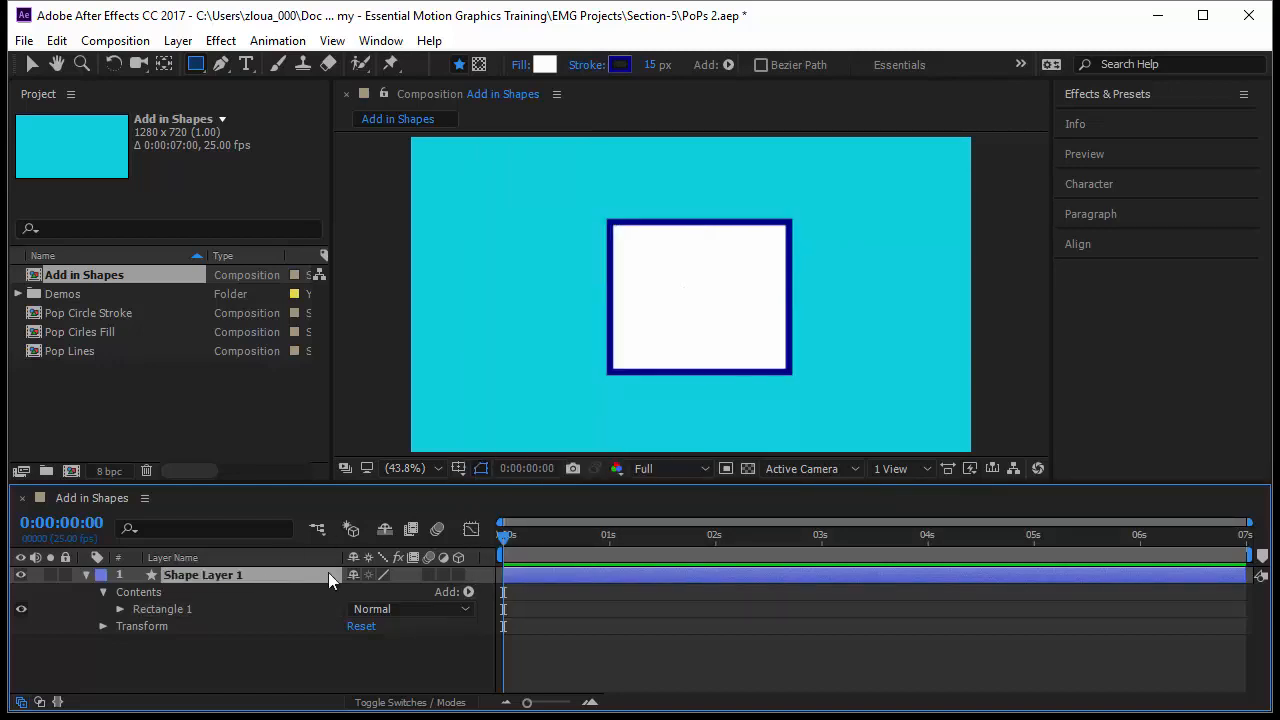
pyautogui.press('Delete')
# Create a new empty shape layer and expand its contents.
pyautogui.click(178, 40)
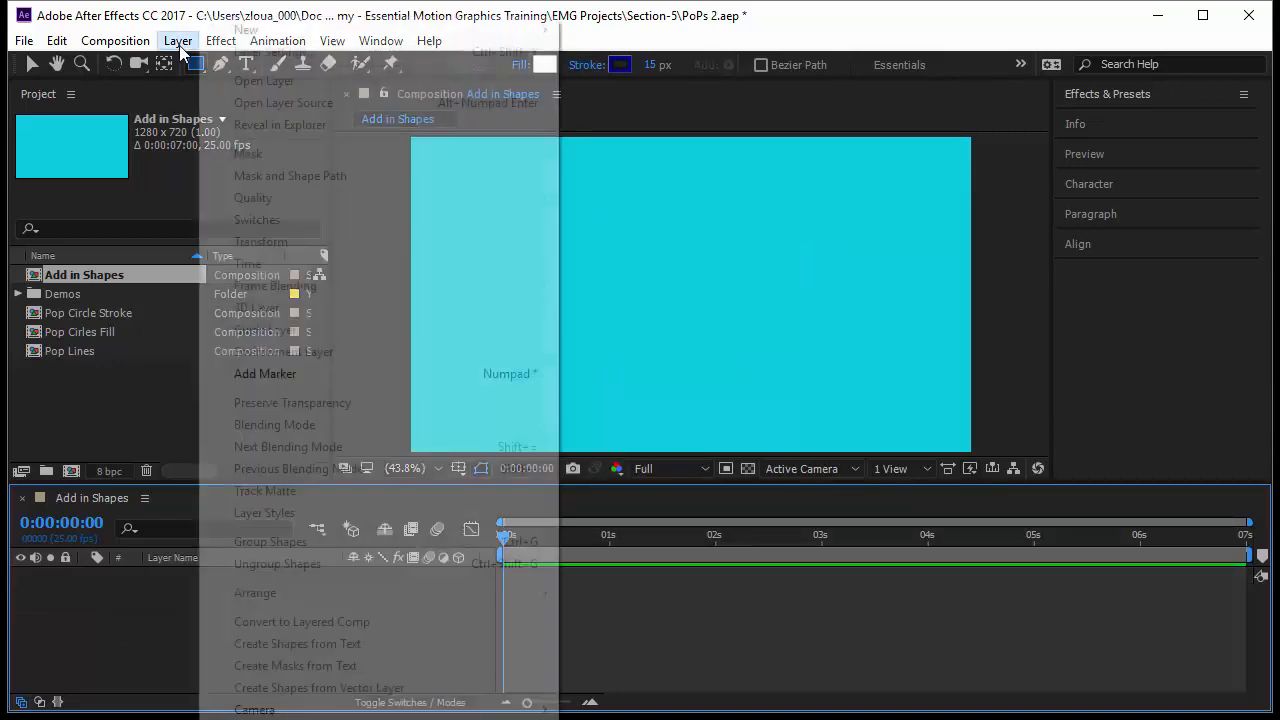
pyautogui.moveTo(266, 40)
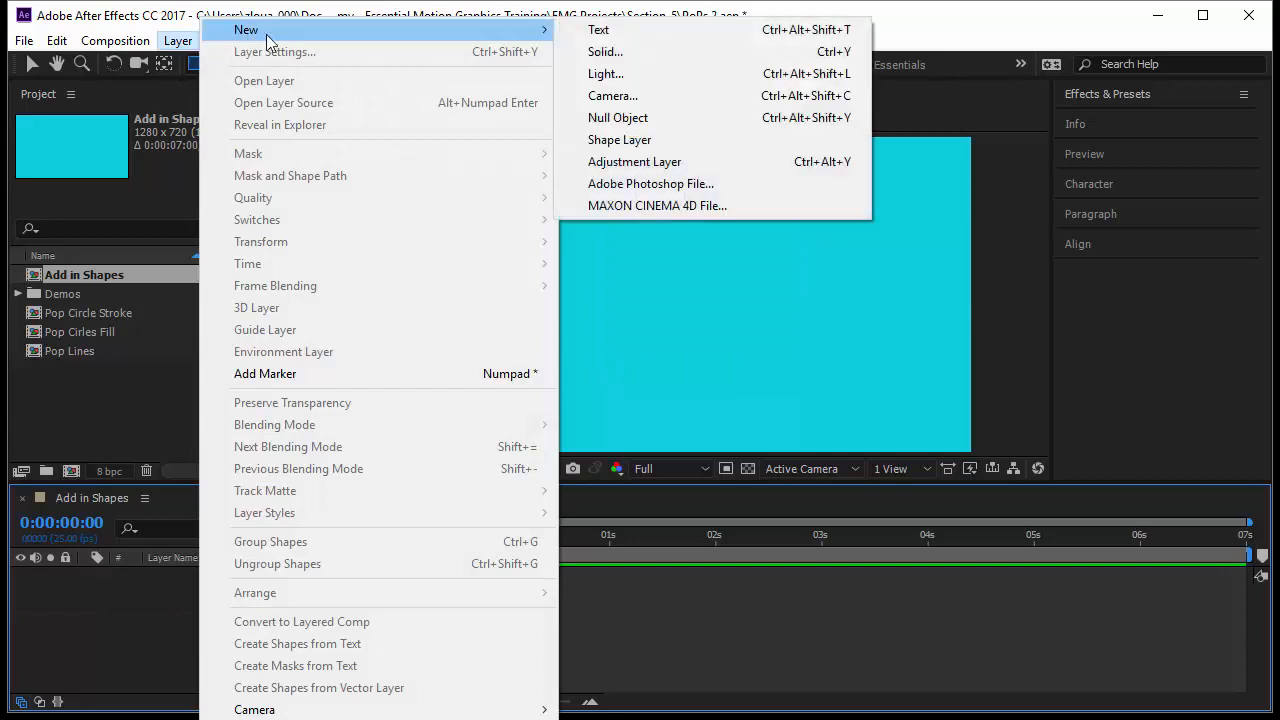
pyautogui.click(669, 141)
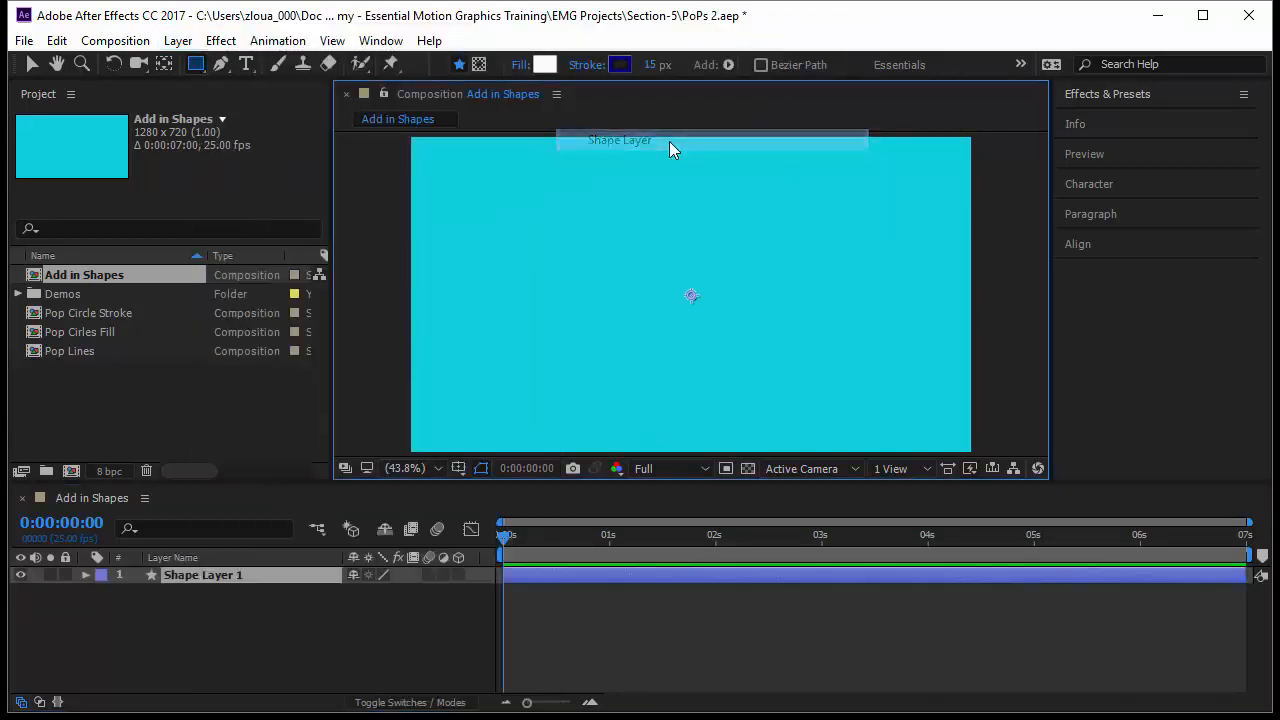
pyautogui.click(87, 576)
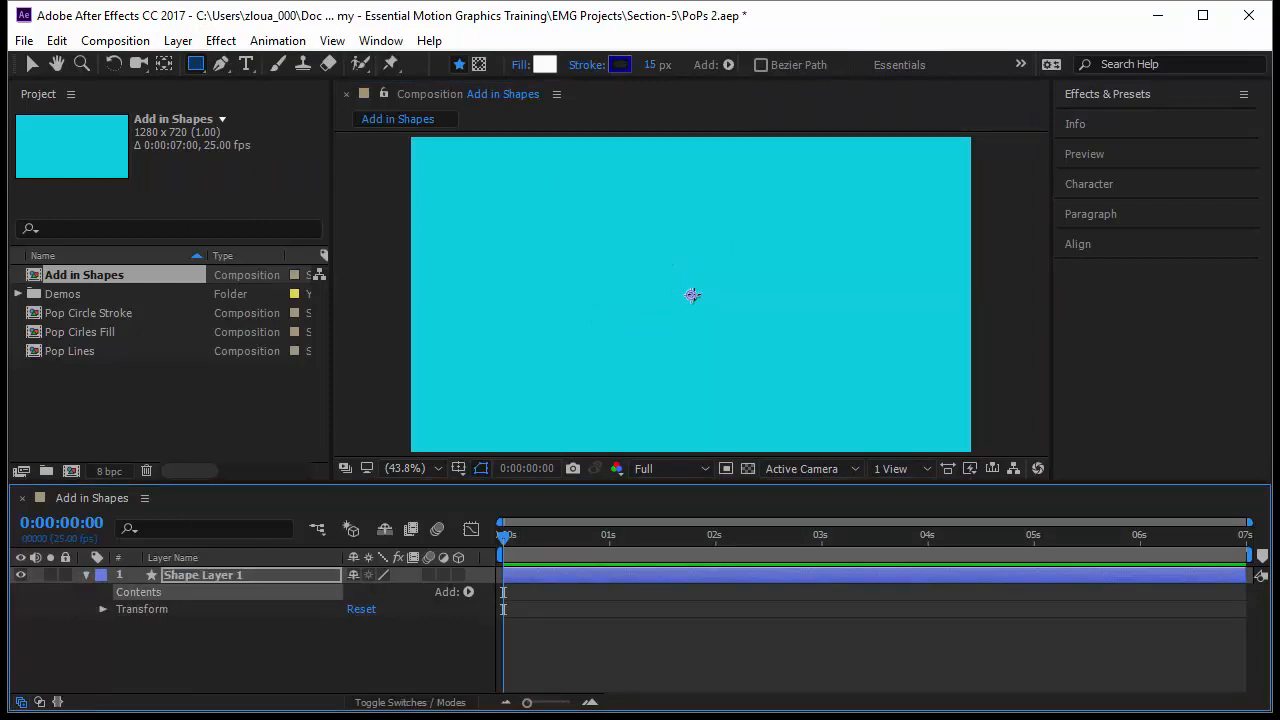
# Add an empty group to the shape layer's contents and rename it Group of Shapes.
pyautogui.click(468, 592)
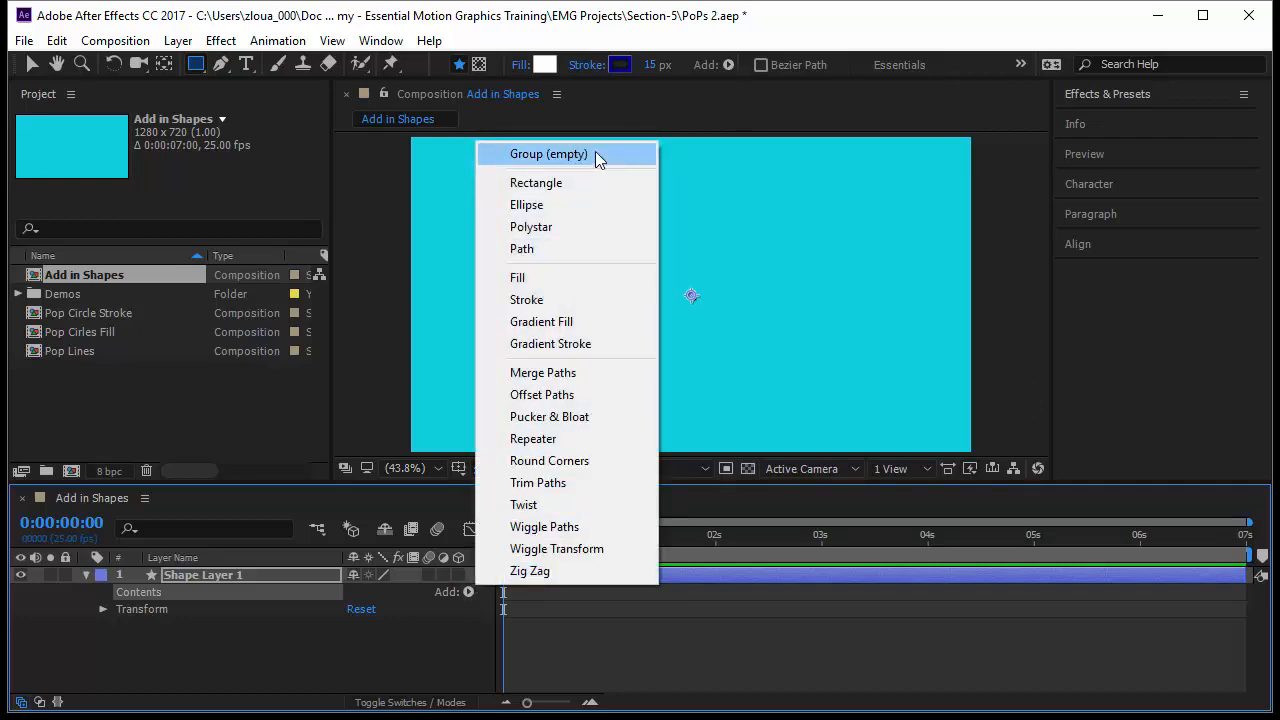
pyautogui.click(595, 154)
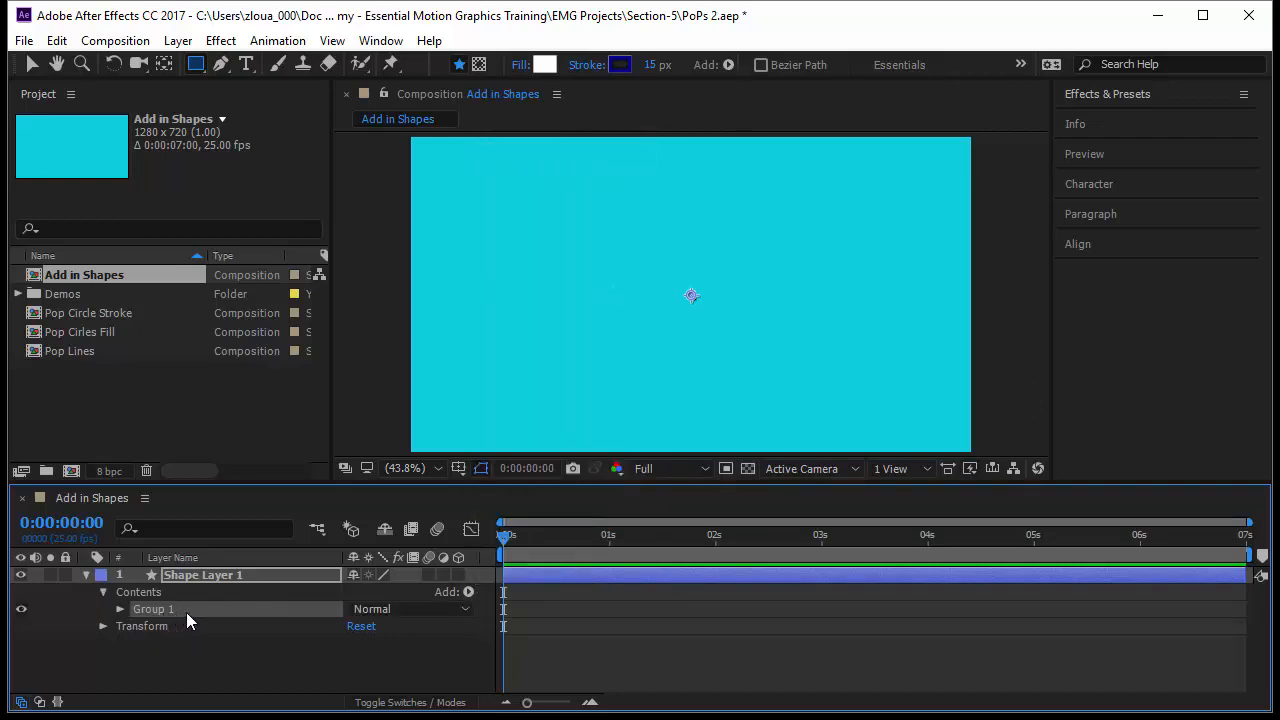
pyautogui.press('Return')
pyautogui.write('G')
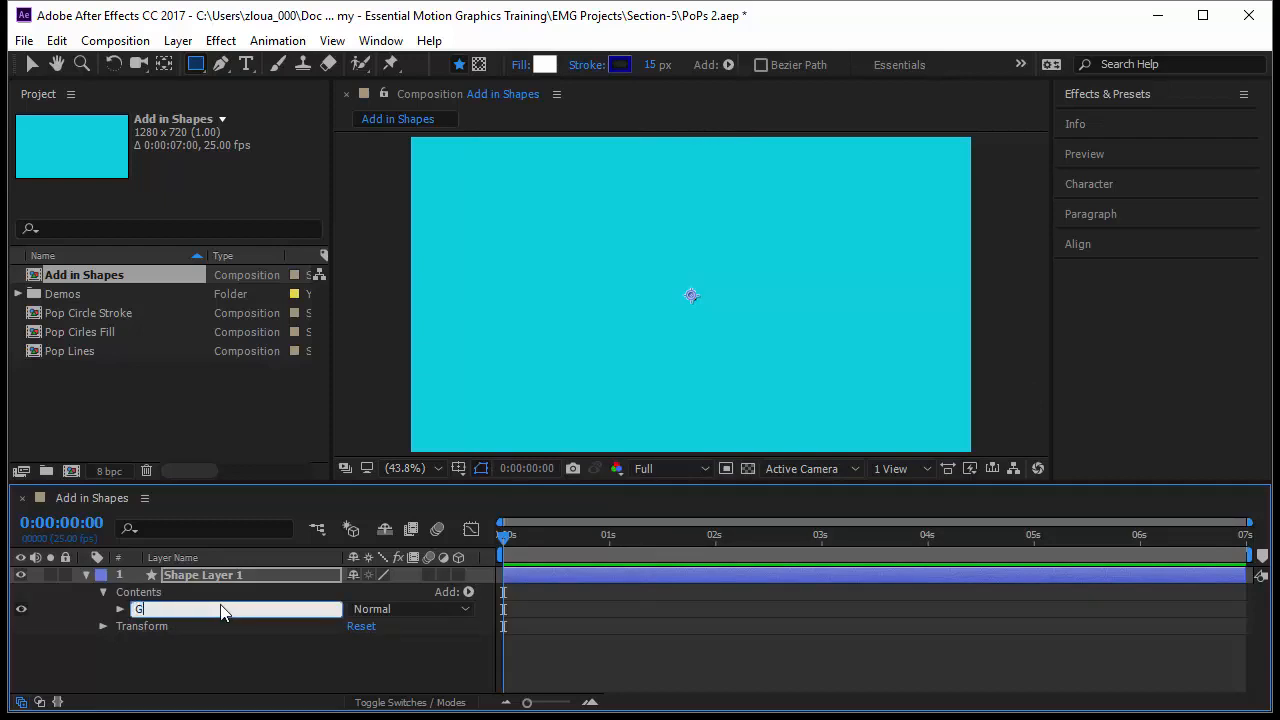
pyautogui.write('roup of Shapes')
pyautogui.press('Return')
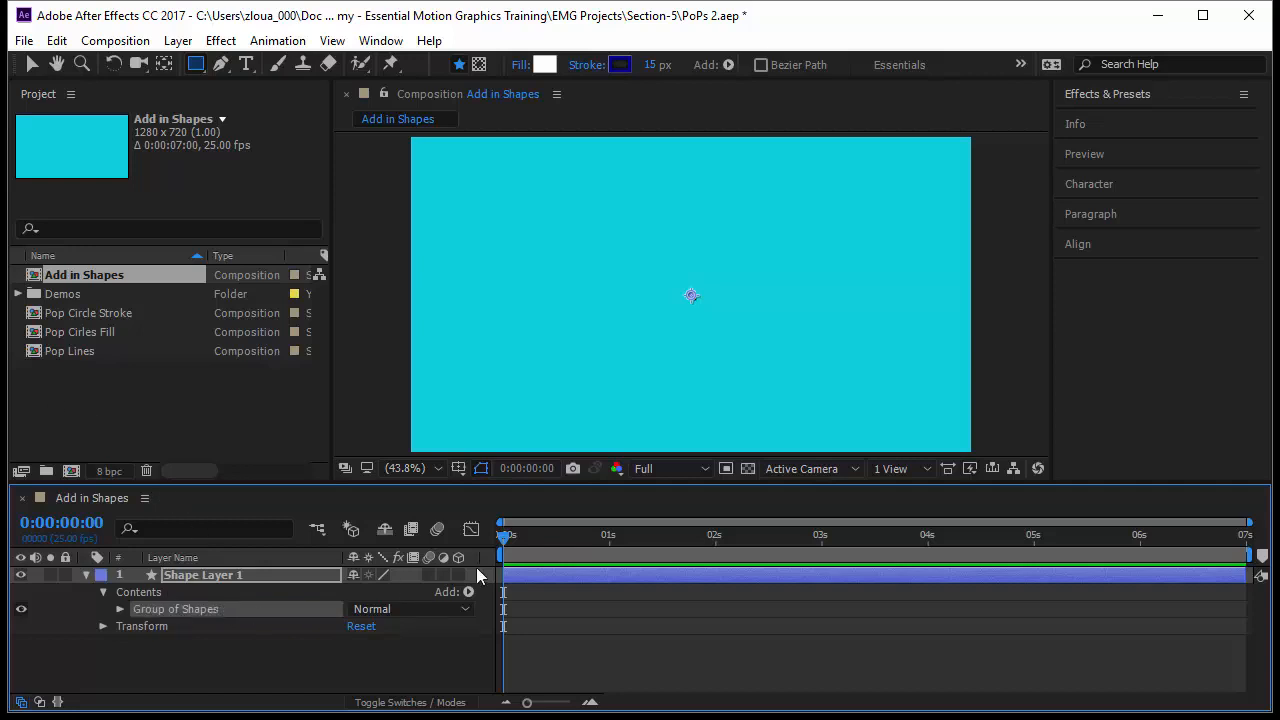
# Add a rectangle path inside Group of Shapes.
pyautogui.click(470, 592)
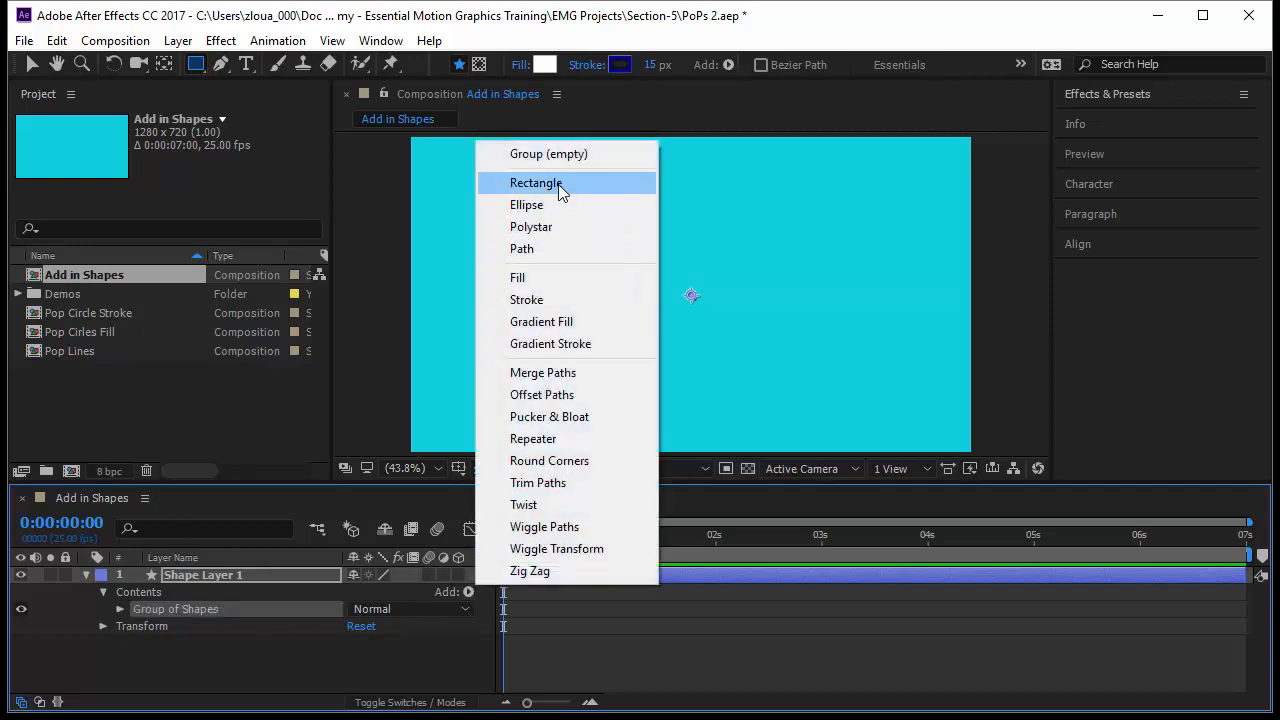
pyautogui.click(558, 184)
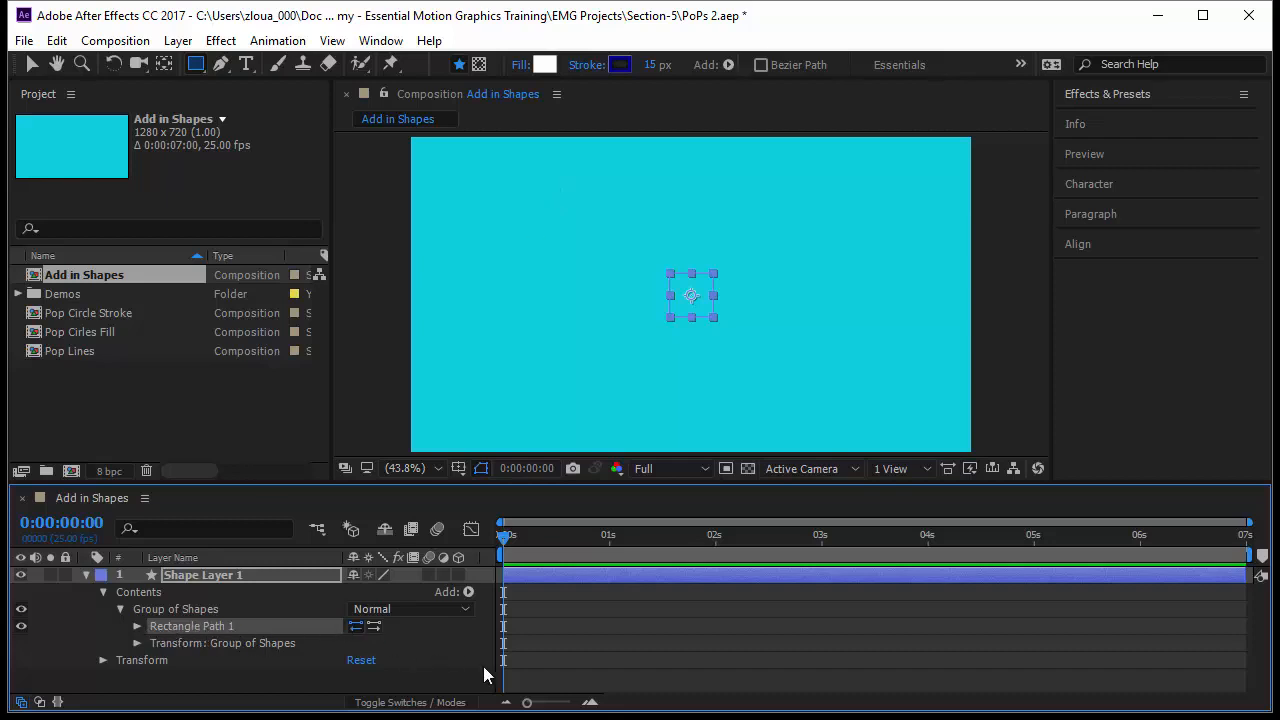
pyautogui.click(526, 677)
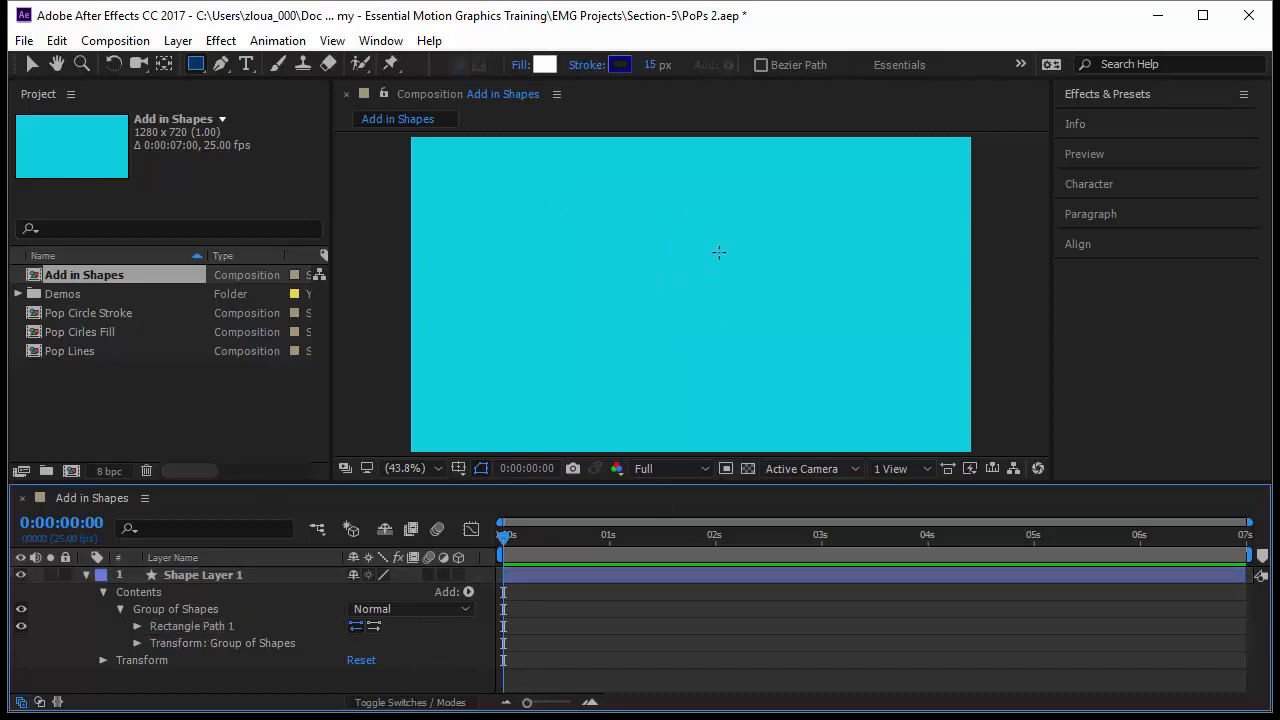
# Select Group of Shapes and add a fill to it.
pyautogui.click(185, 628)
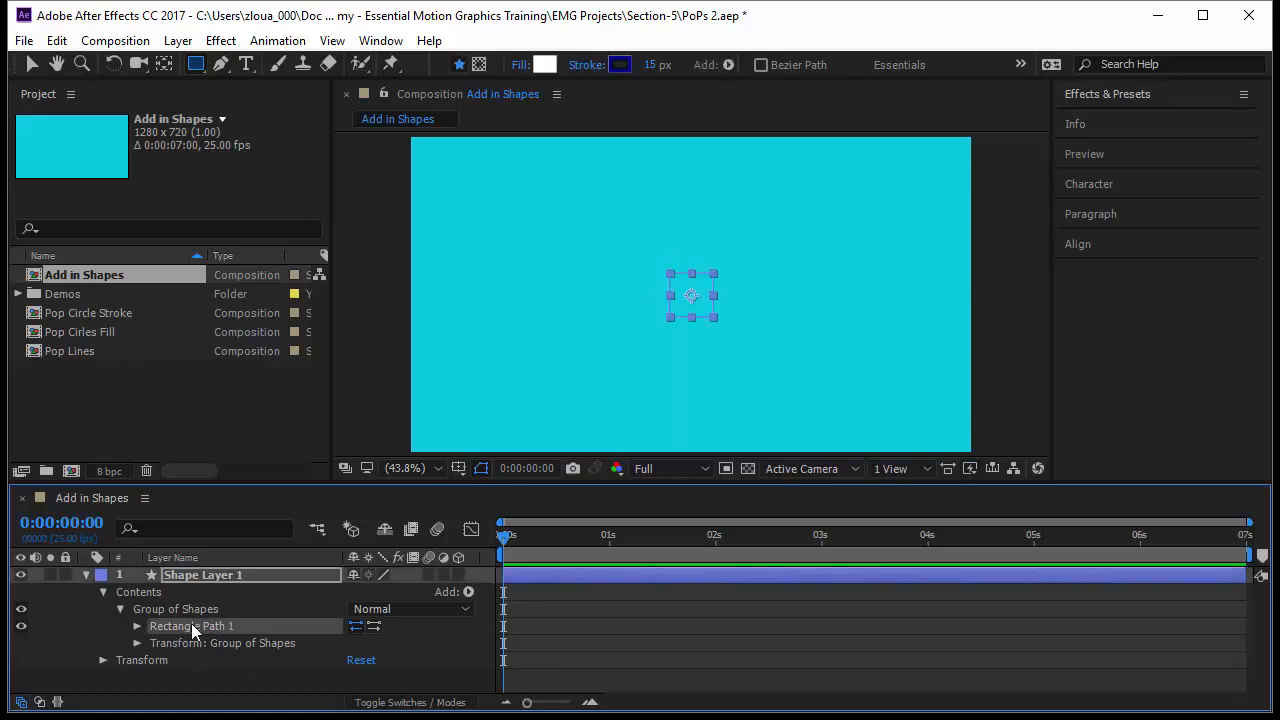
pyautogui.click(202, 608)
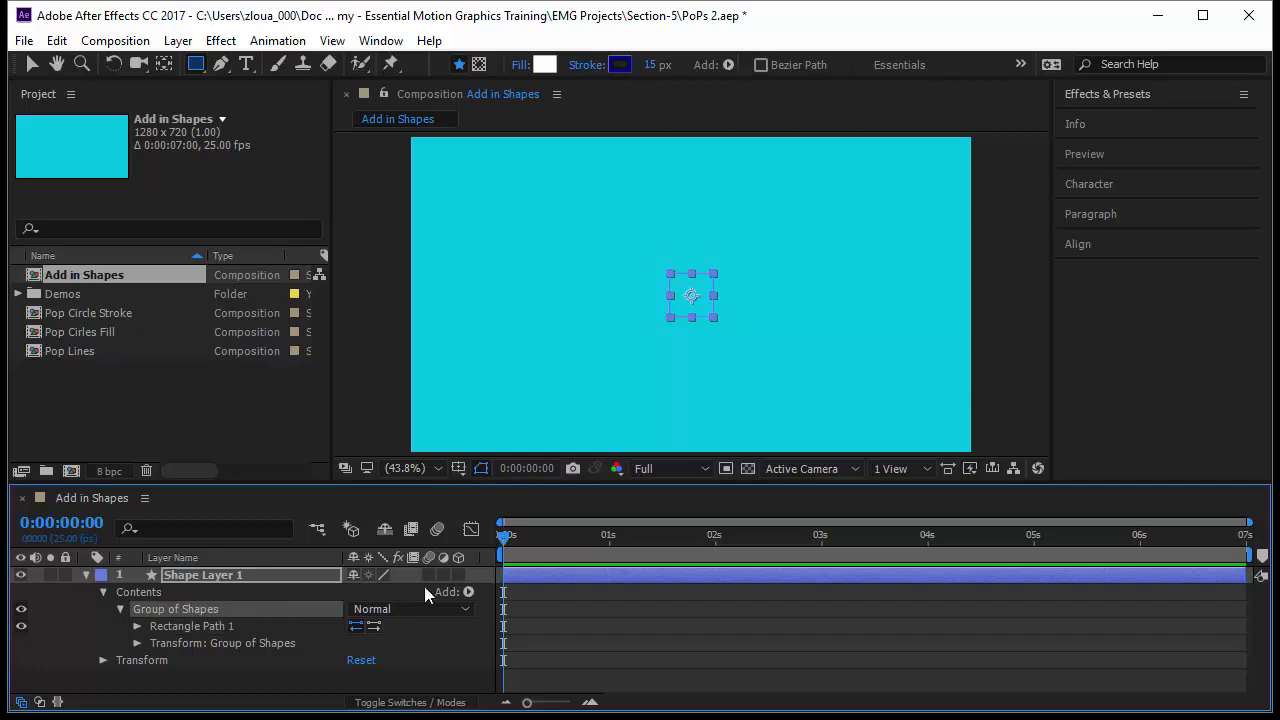
pyautogui.click(468, 592)
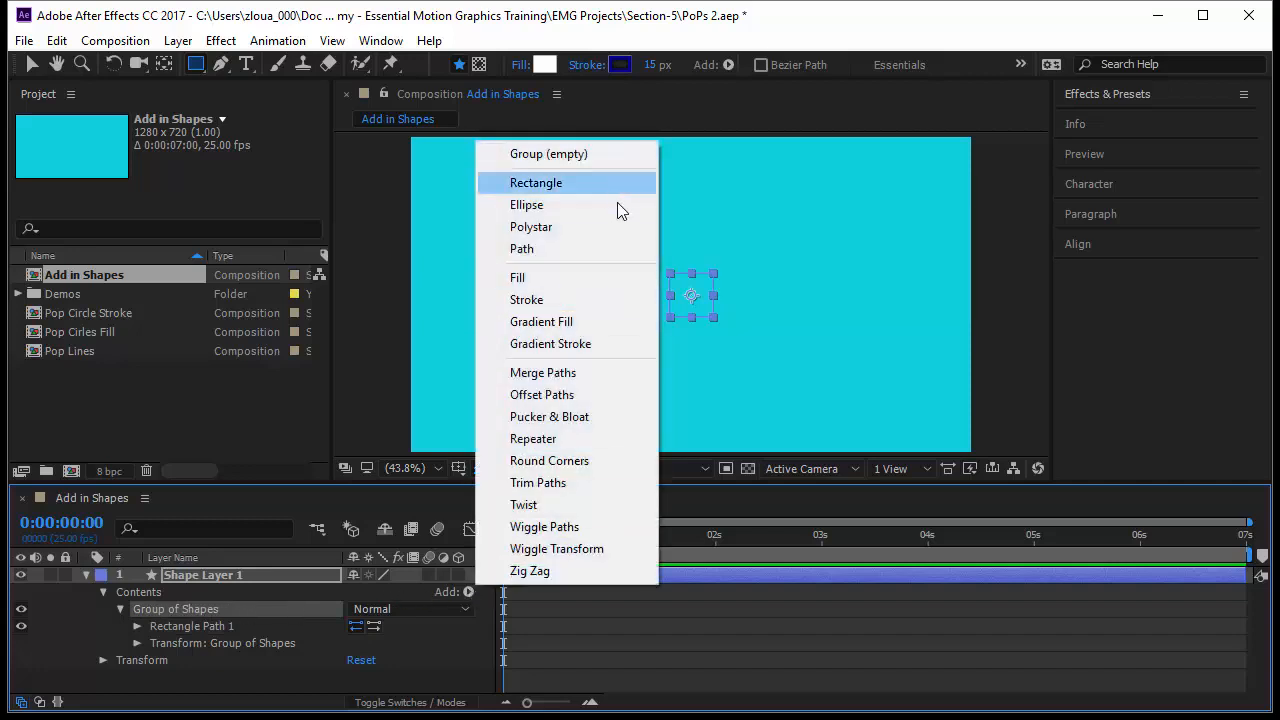
pyautogui.click(602, 283)
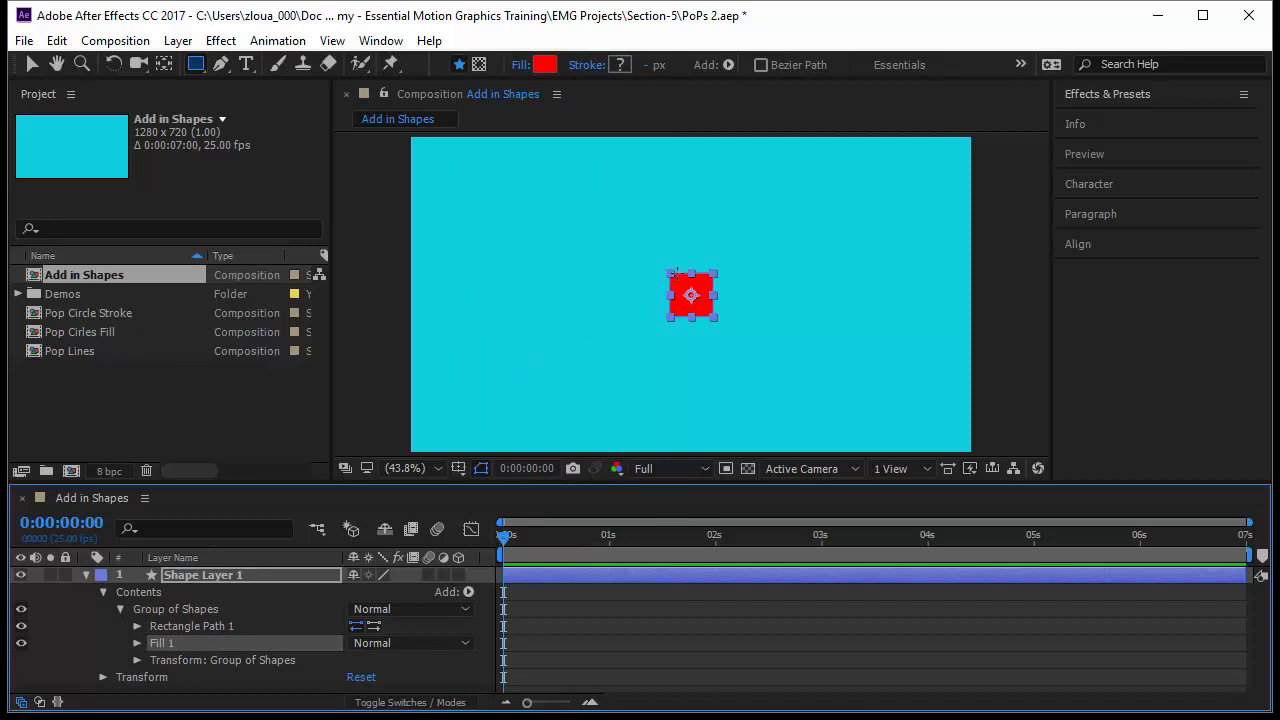
# Set the group's fill color to white (FFFFFF).
pyautogui.click(137, 643)
pyautogui.click(355, 668)
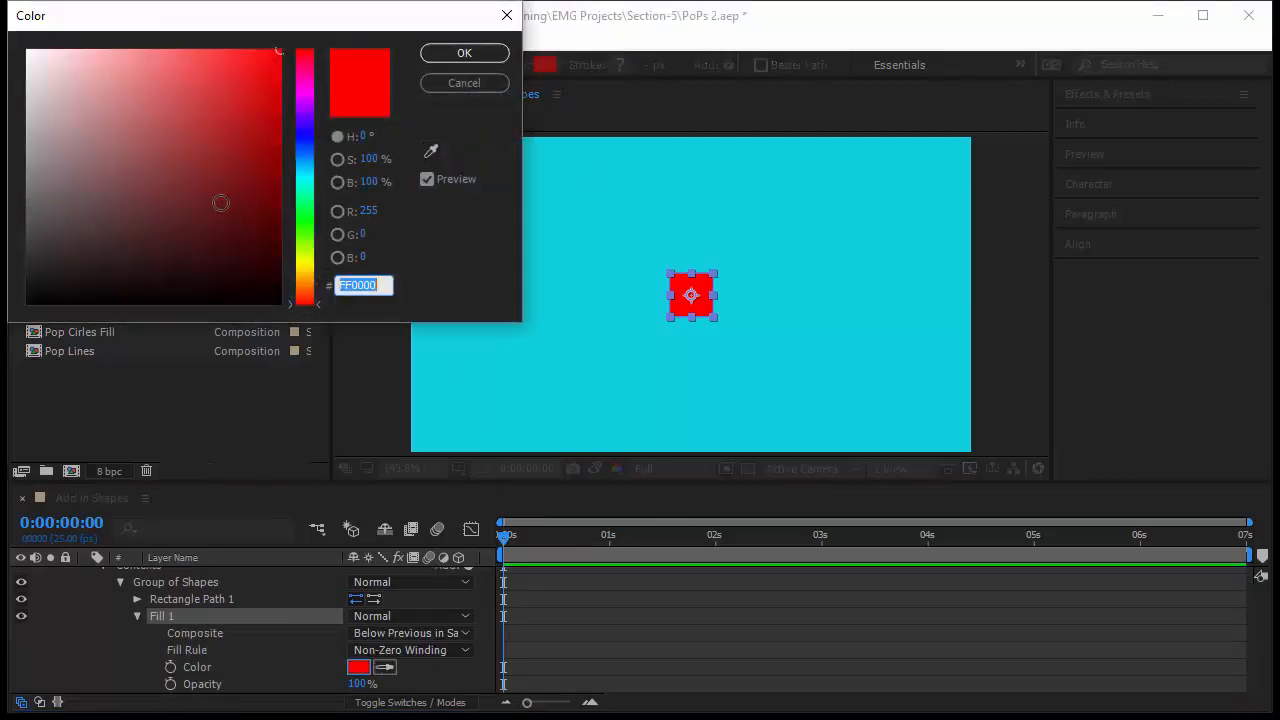
pyautogui.click(304, 129)
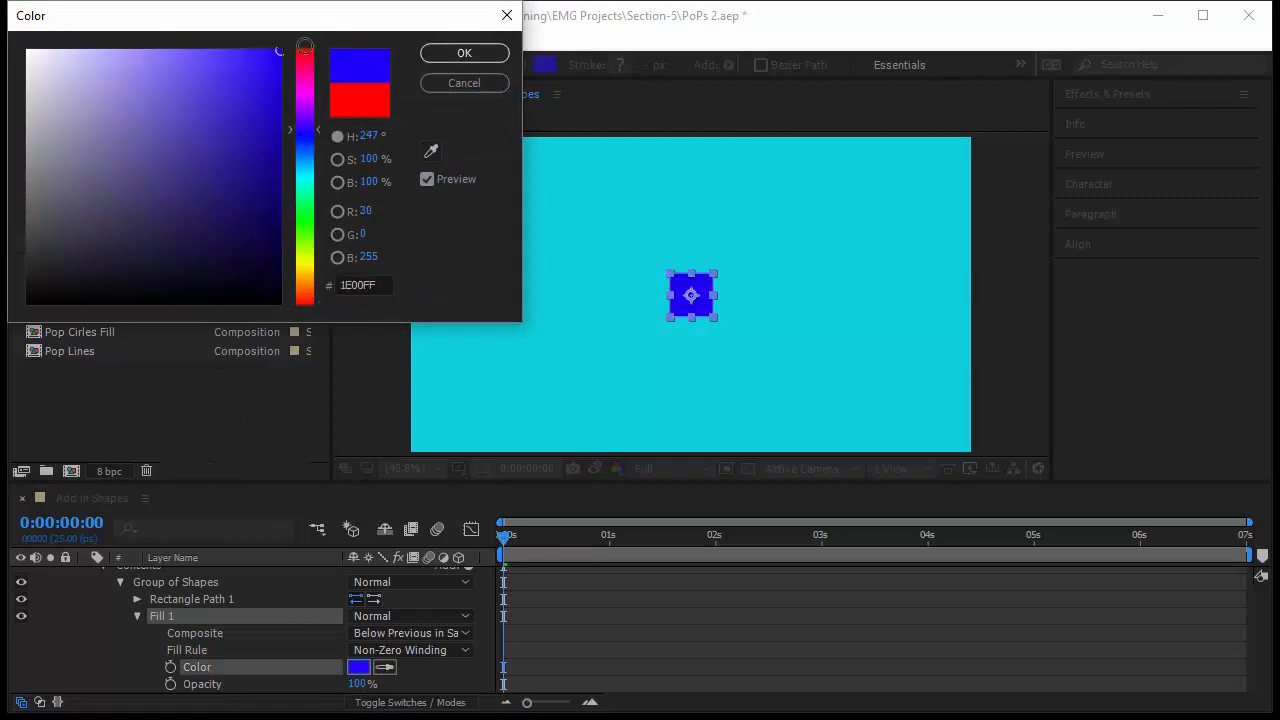
pyautogui.moveTo(122, 108); pyautogui.dragTo(5, 32)
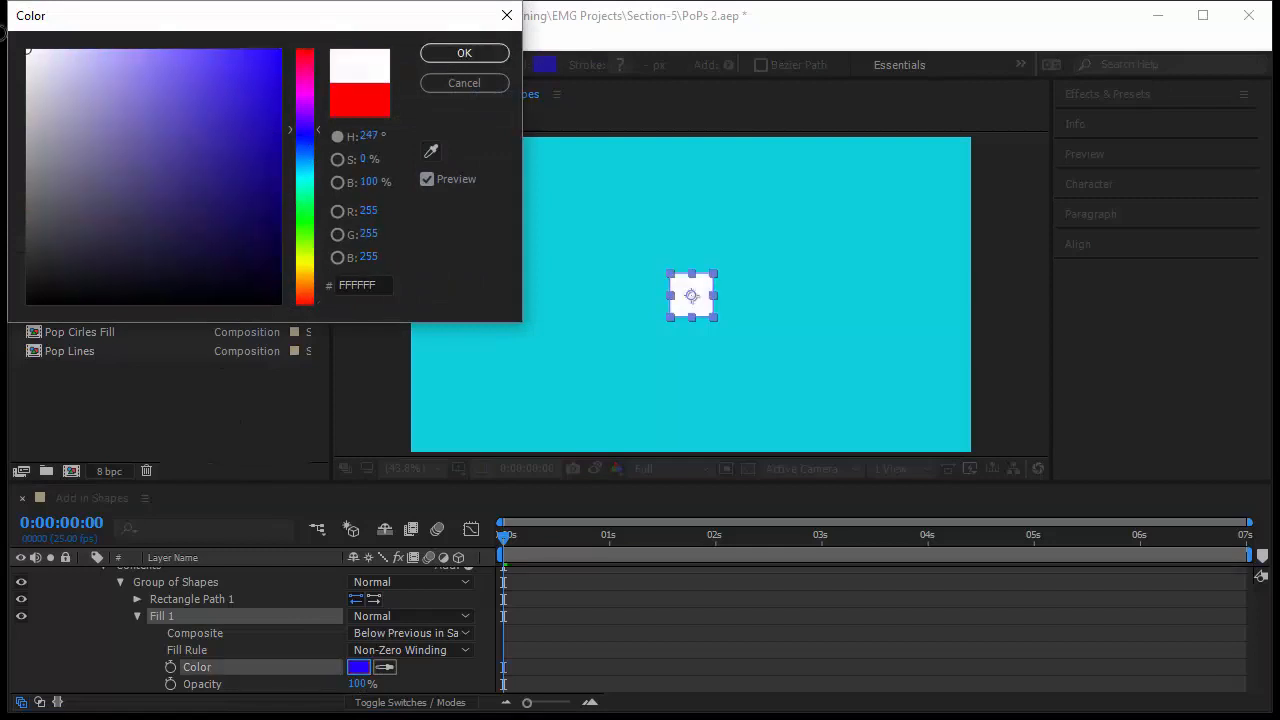
pyautogui.click(474, 59)
pyautogui.click(137, 616)
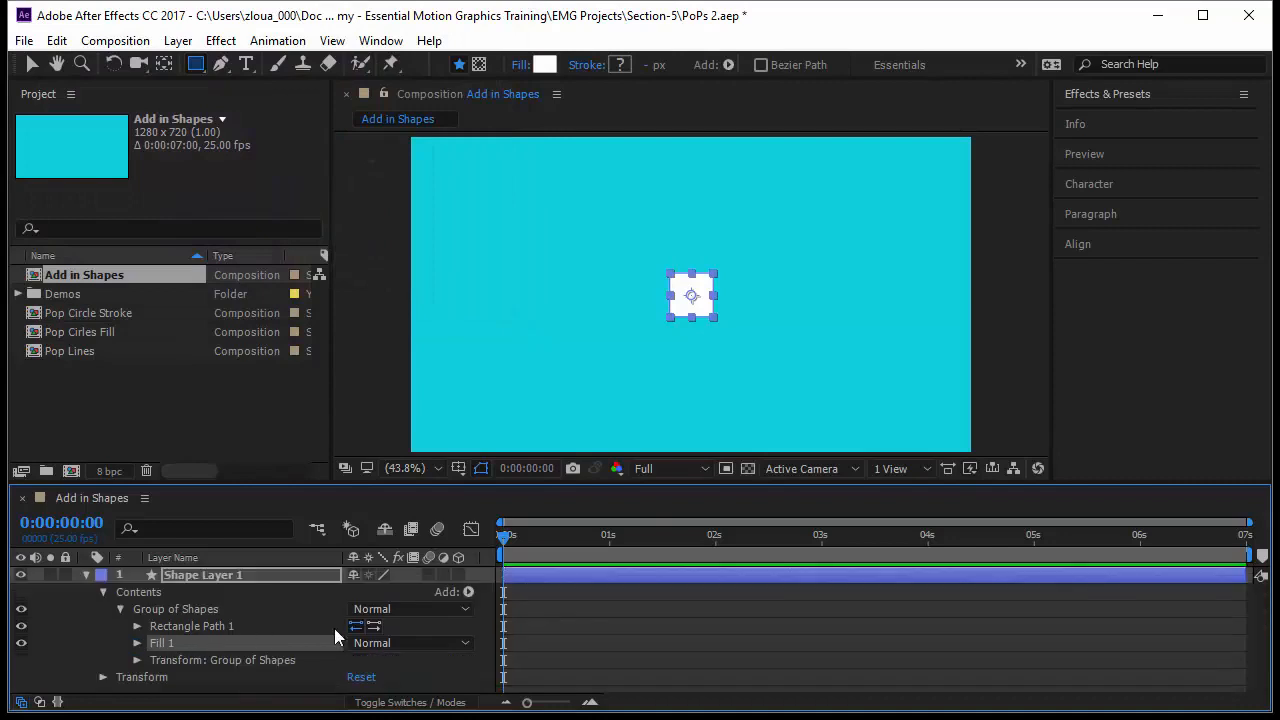
# Add a stroke to Group of Shapes and expand its properties.
pyautogui.click(468, 592)
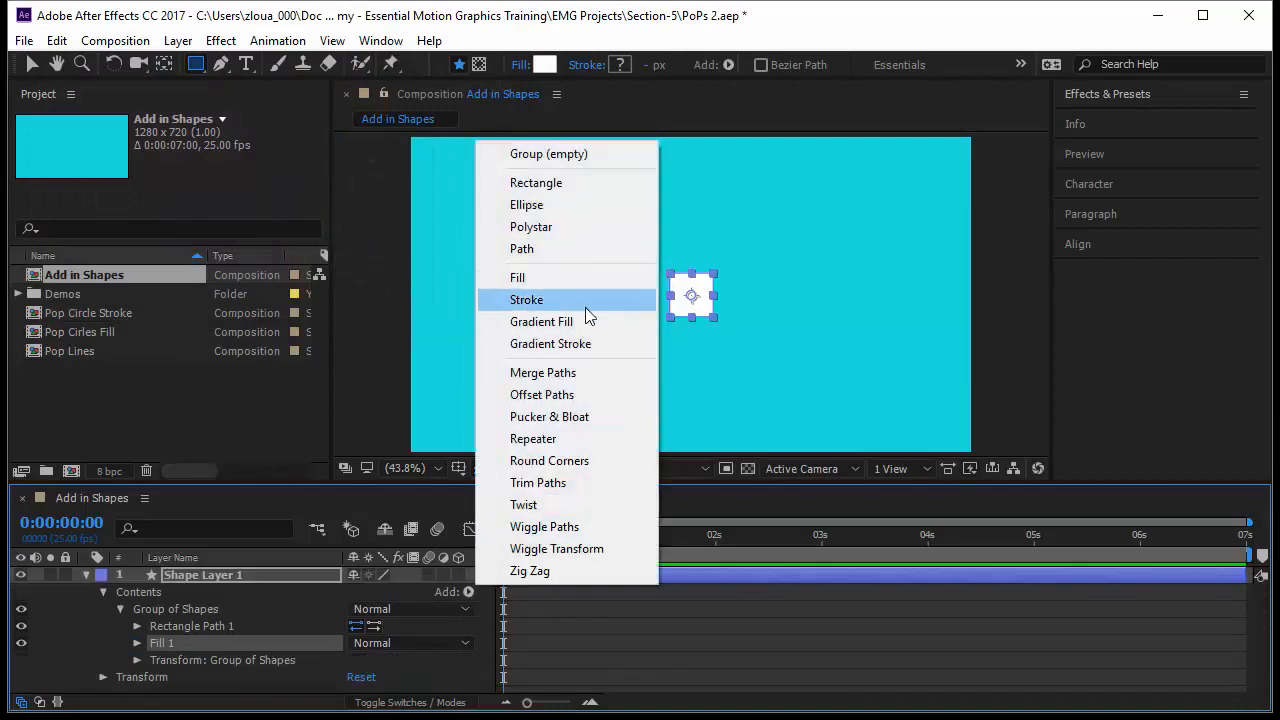
pyautogui.click(530, 299)
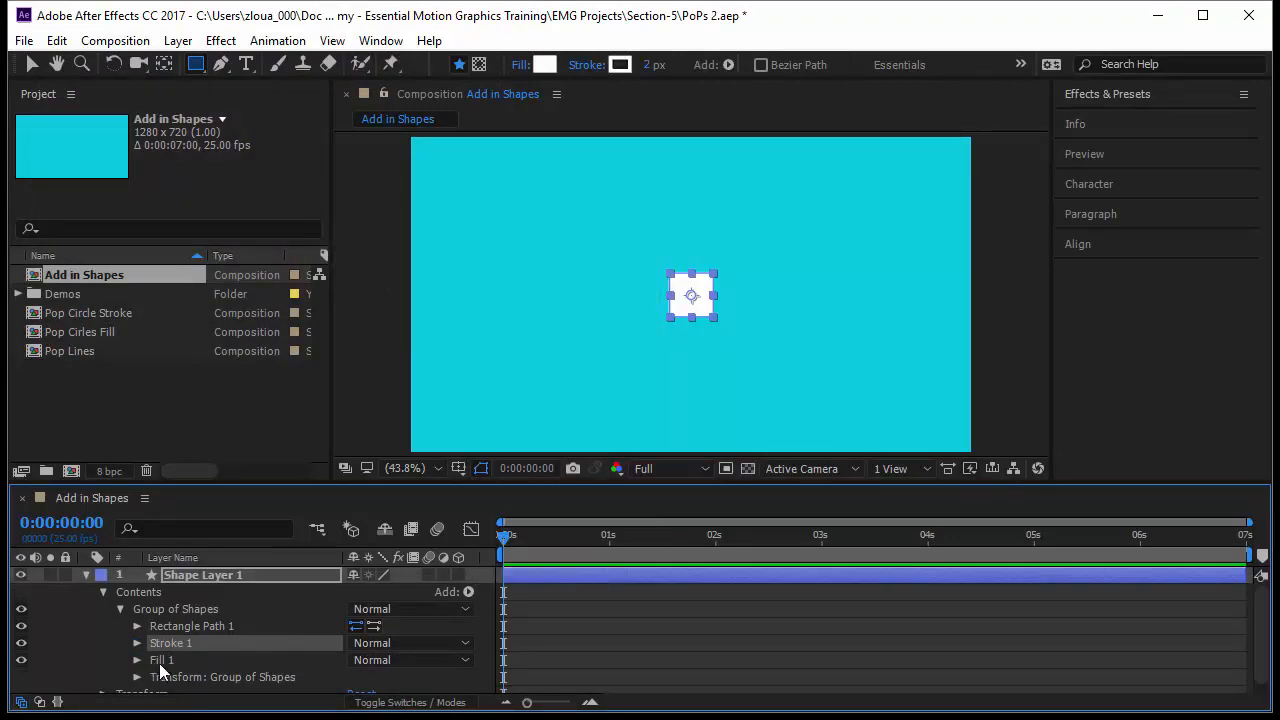
pyautogui.click(137, 643)
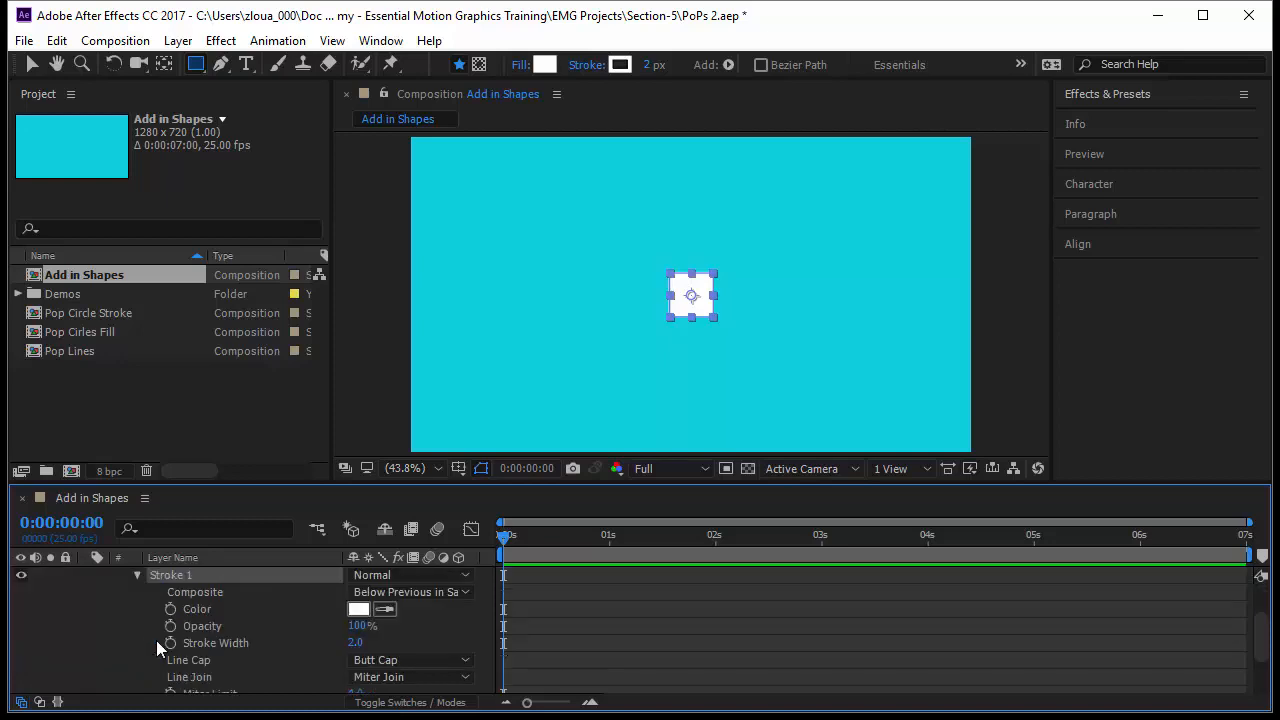
# Set the stroke color to 00224B and the stroke width to 20.
pyautogui.click(362, 609)
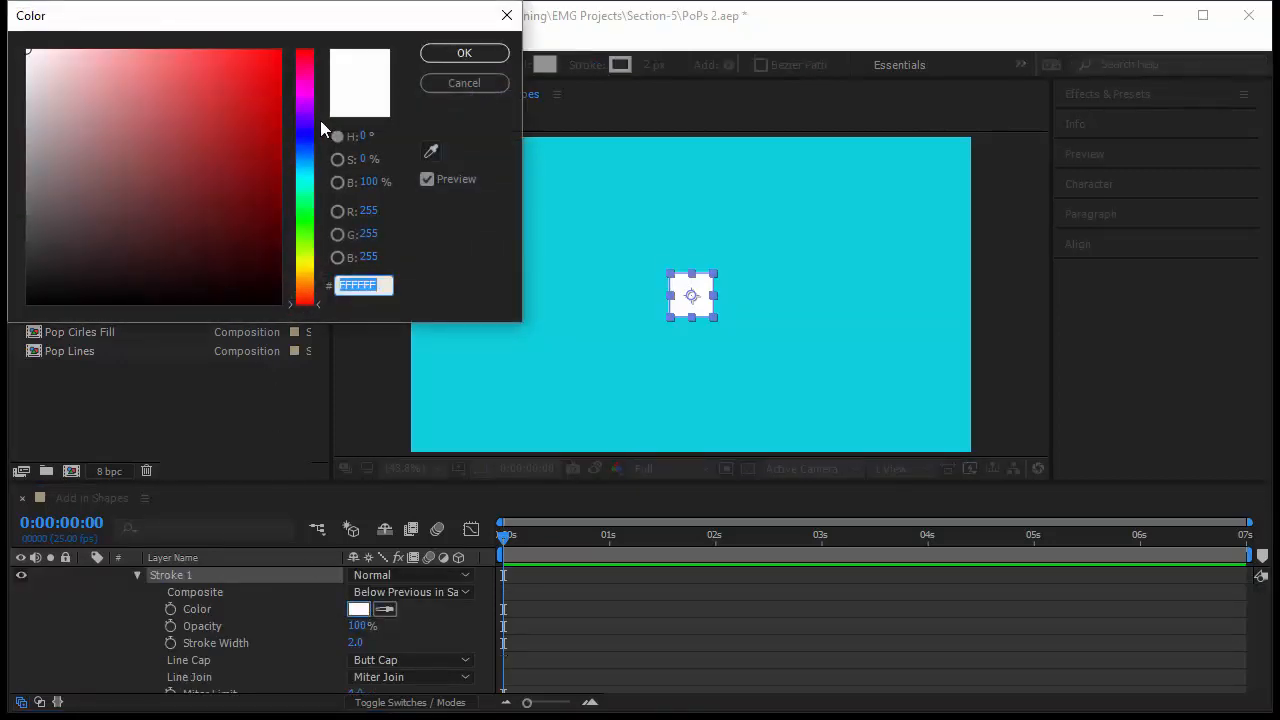
pyautogui.click(304, 153)
pyautogui.click(278, 226)
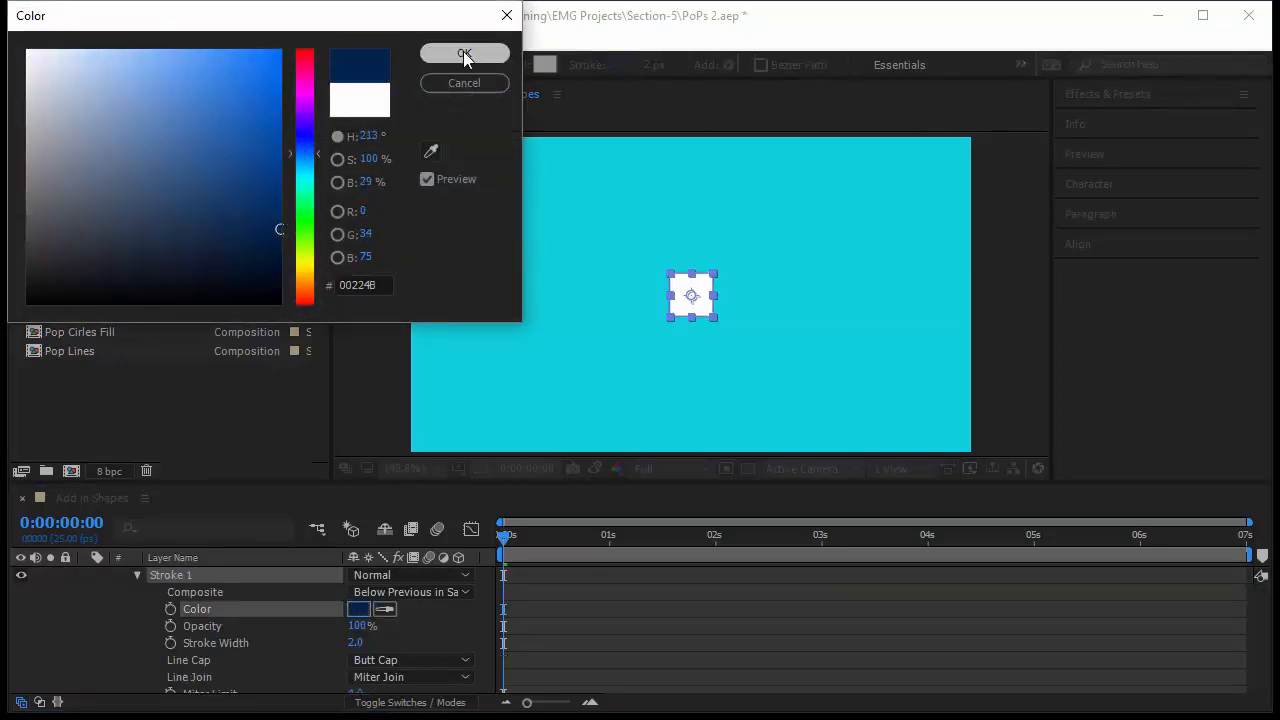
pyautogui.click(464, 53)
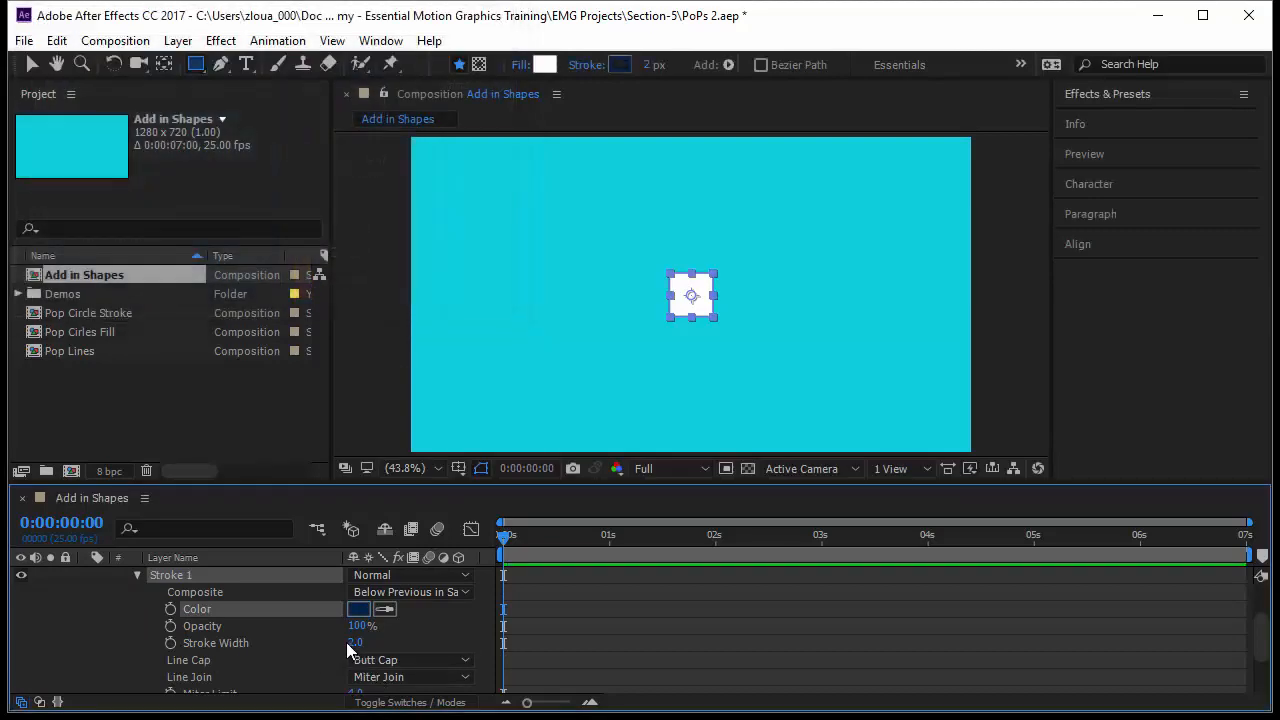
pyautogui.moveTo(352, 643); pyautogui.dragTo(409, 636)
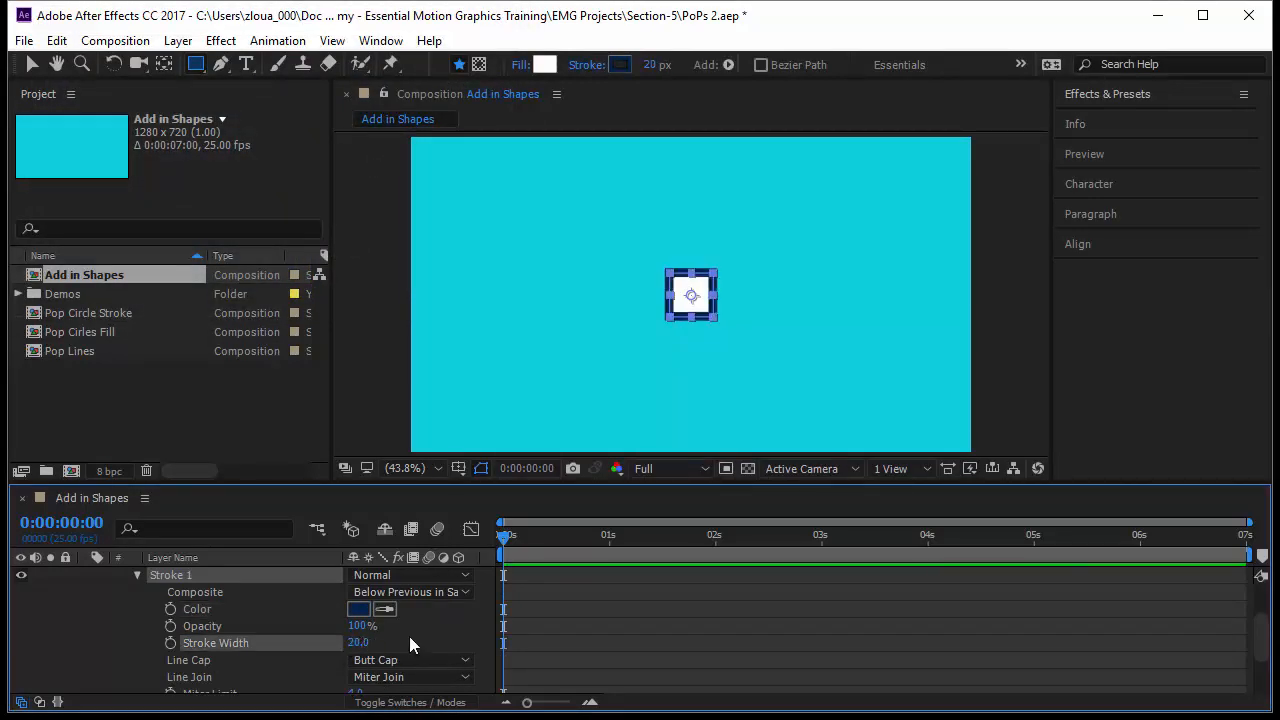
# Set the rectangle path's size to 281, 281.
pyautogui.click(137, 576)
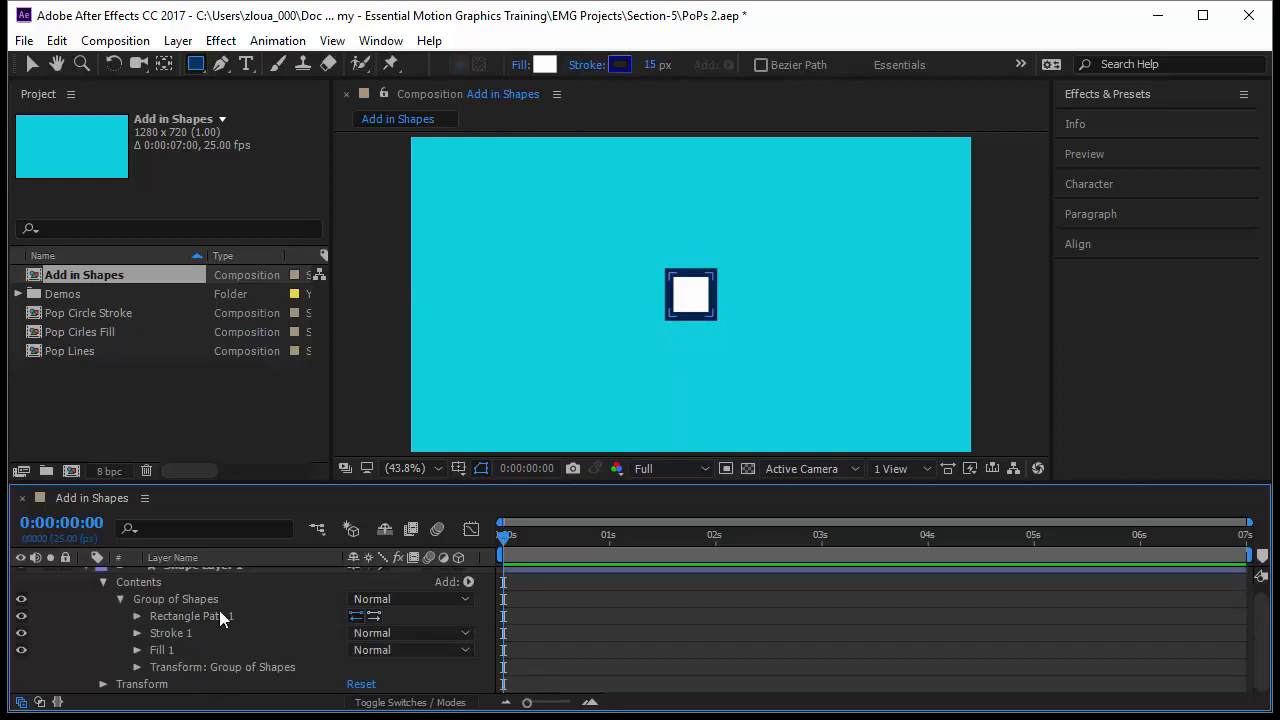
pyautogui.click(137, 616)
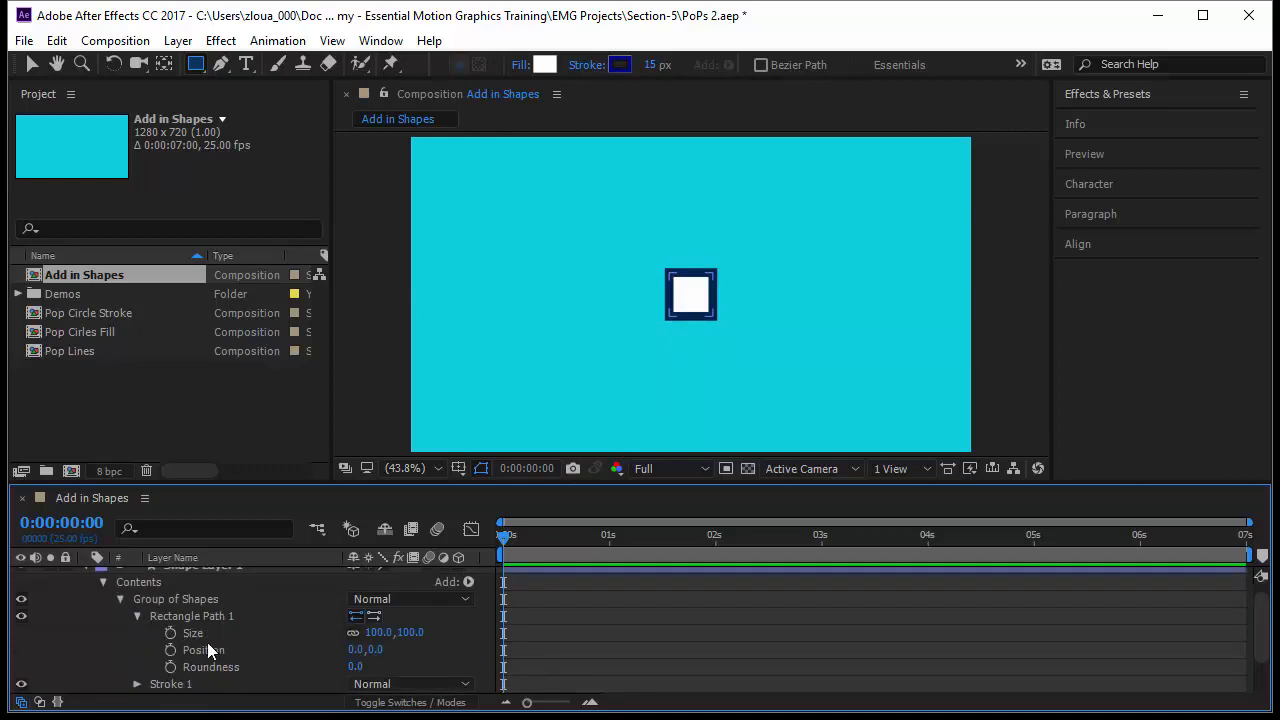
pyautogui.moveTo(395, 632); pyautogui.dragTo(612, 659)
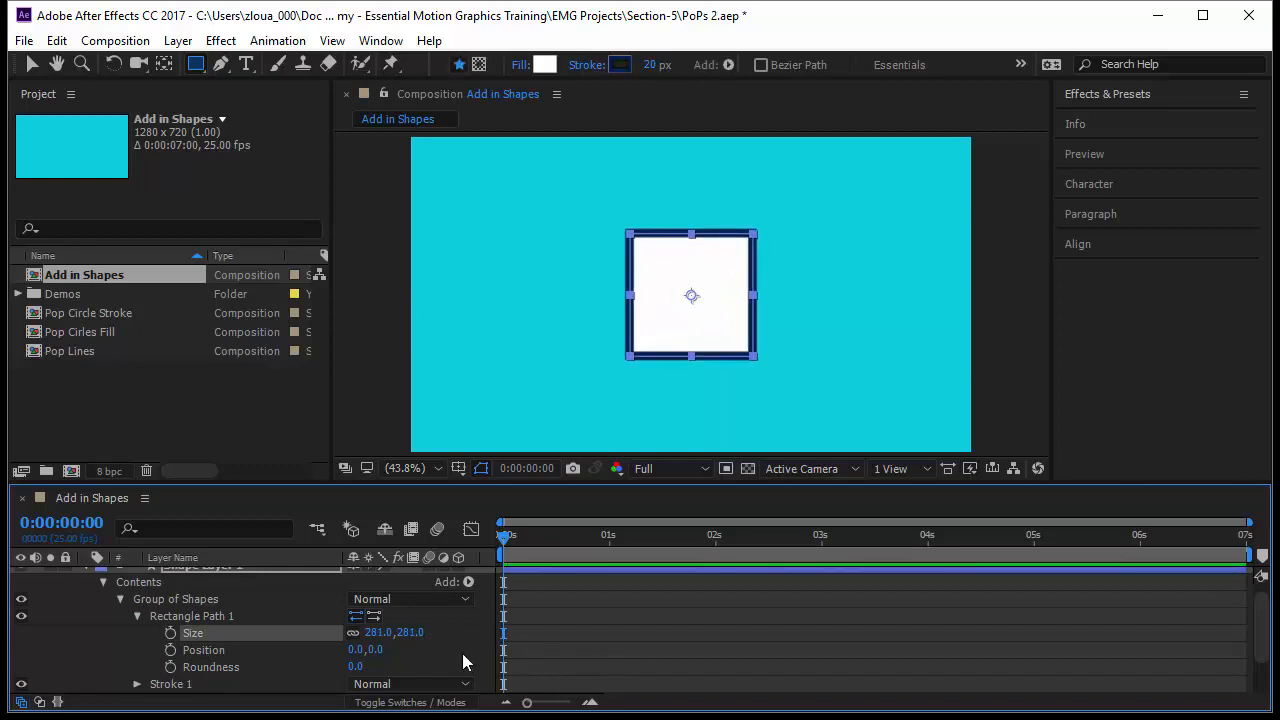
# Draw a tall rectangle left of the square with the Rectangle tool, then expand its contents in the layer.
pyautogui.click(268, 575)
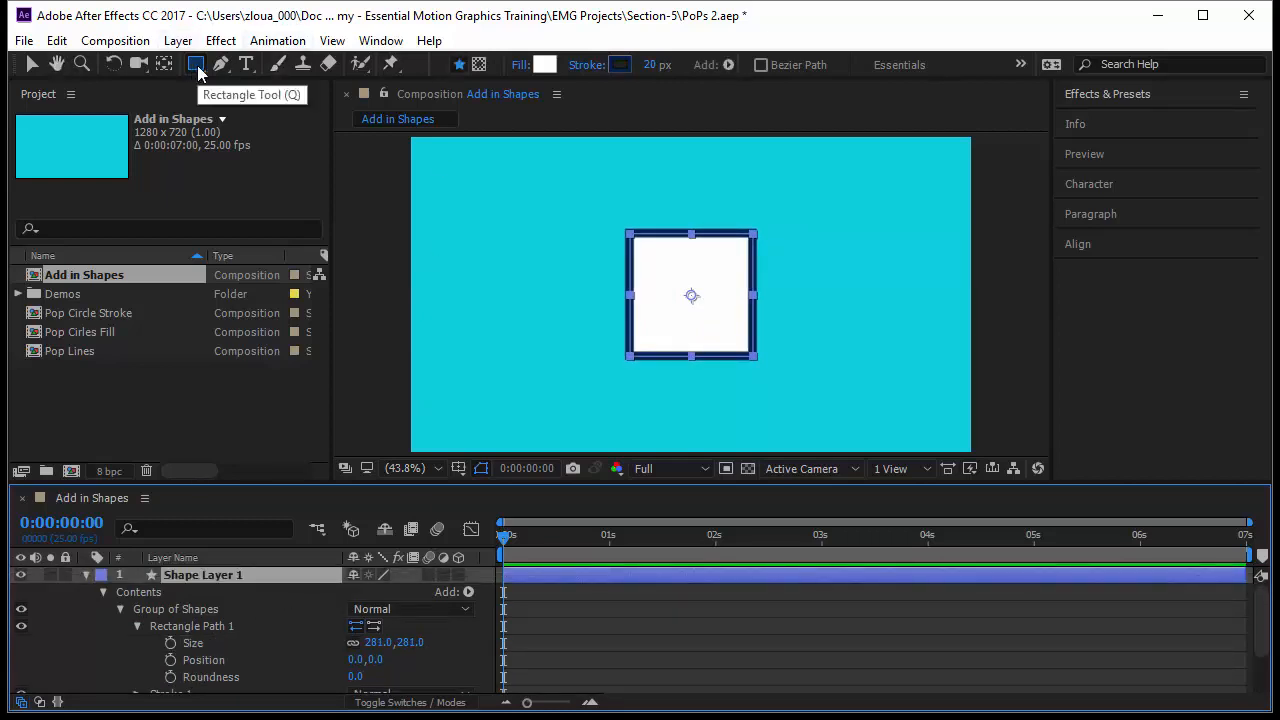
pyautogui.moveTo(474, 200); pyautogui.dragTo(596, 410)
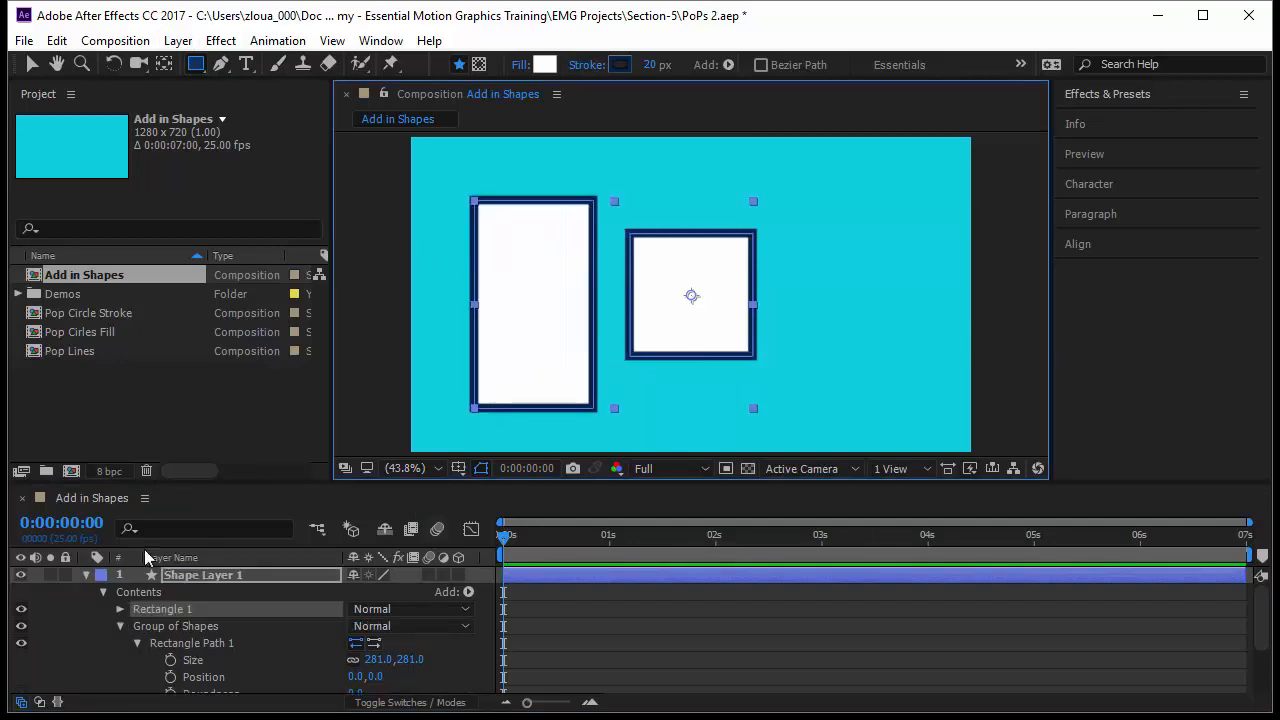
pyautogui.moveTo(180, 485); pyautogui.dragTo(165, 325)
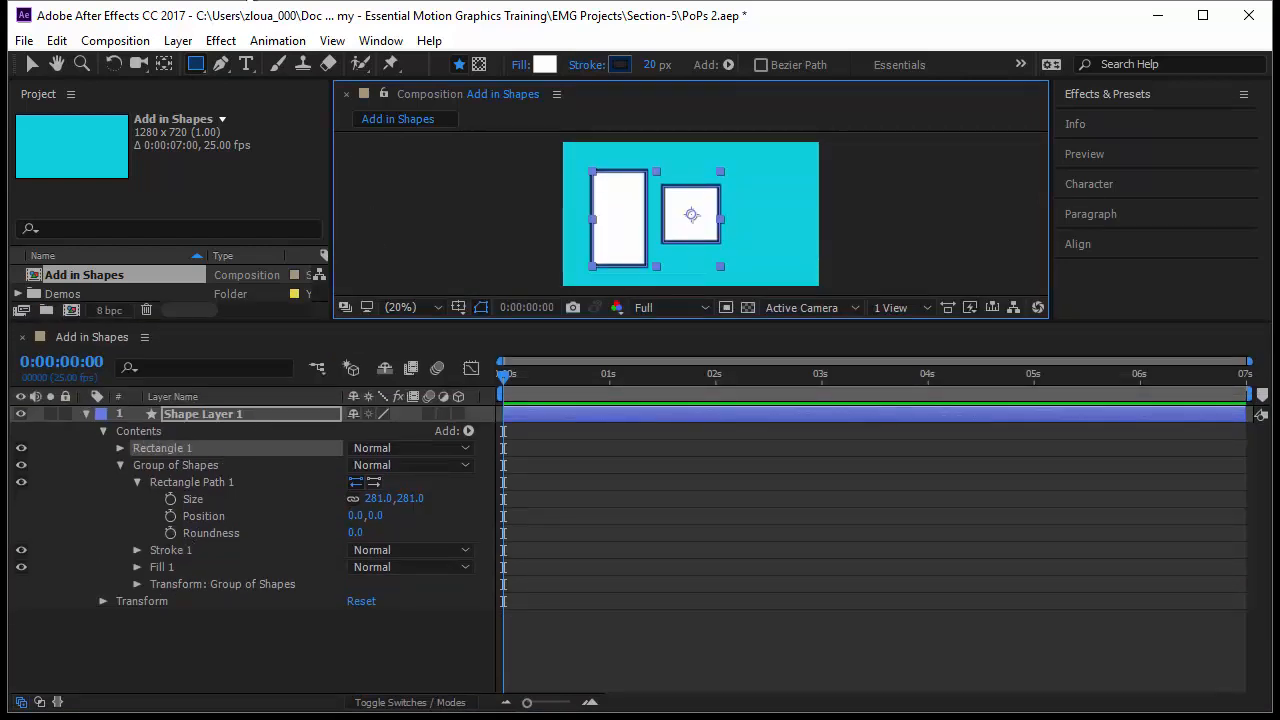
pyautogui.click(119, 449)
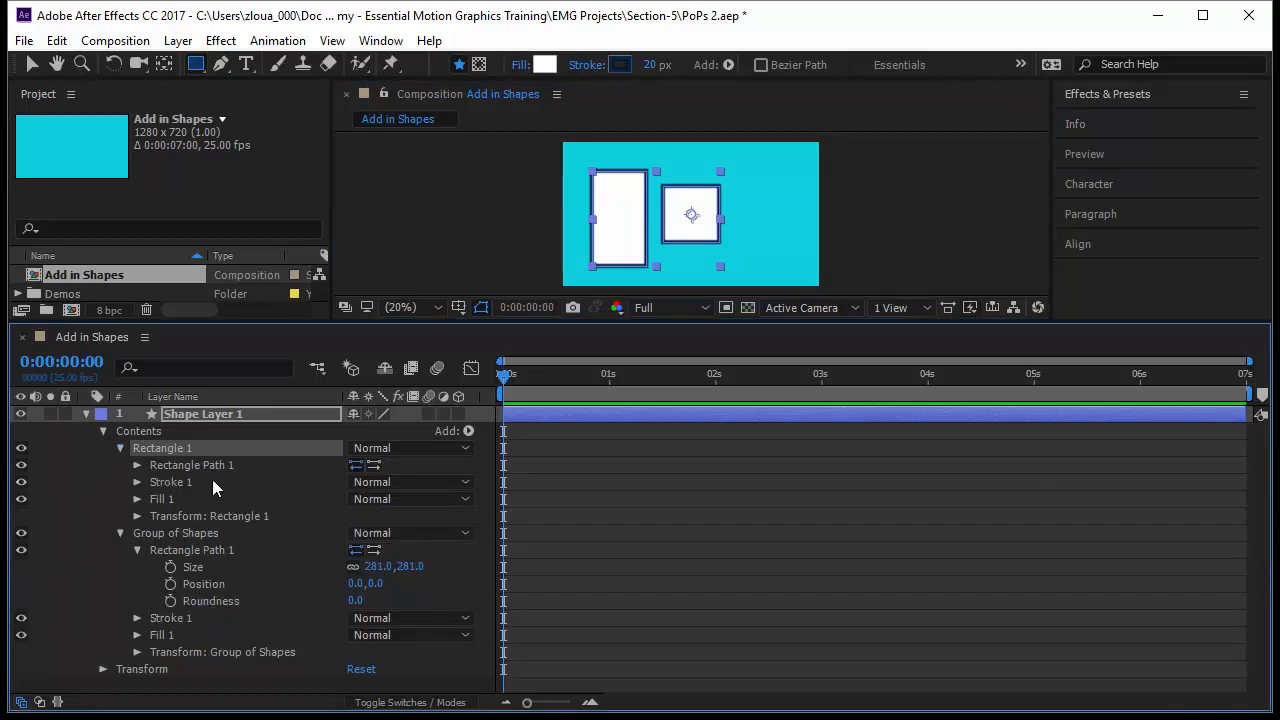
# Compare the contents of the Rectangle 1 group with Group of Shapes, collapsing the rectangle path's properties.
pyautogui.click(205, 467)
pyautogui.click(207, 481)
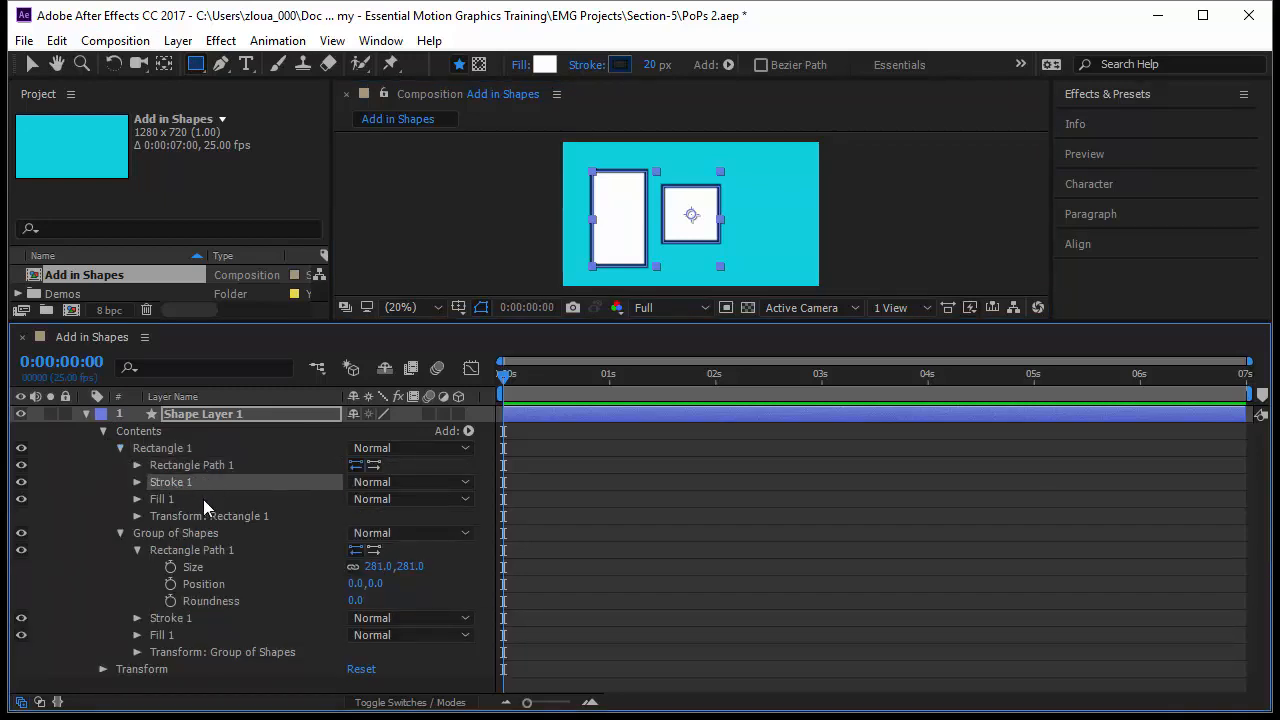
pyautogui.click(203, 499)
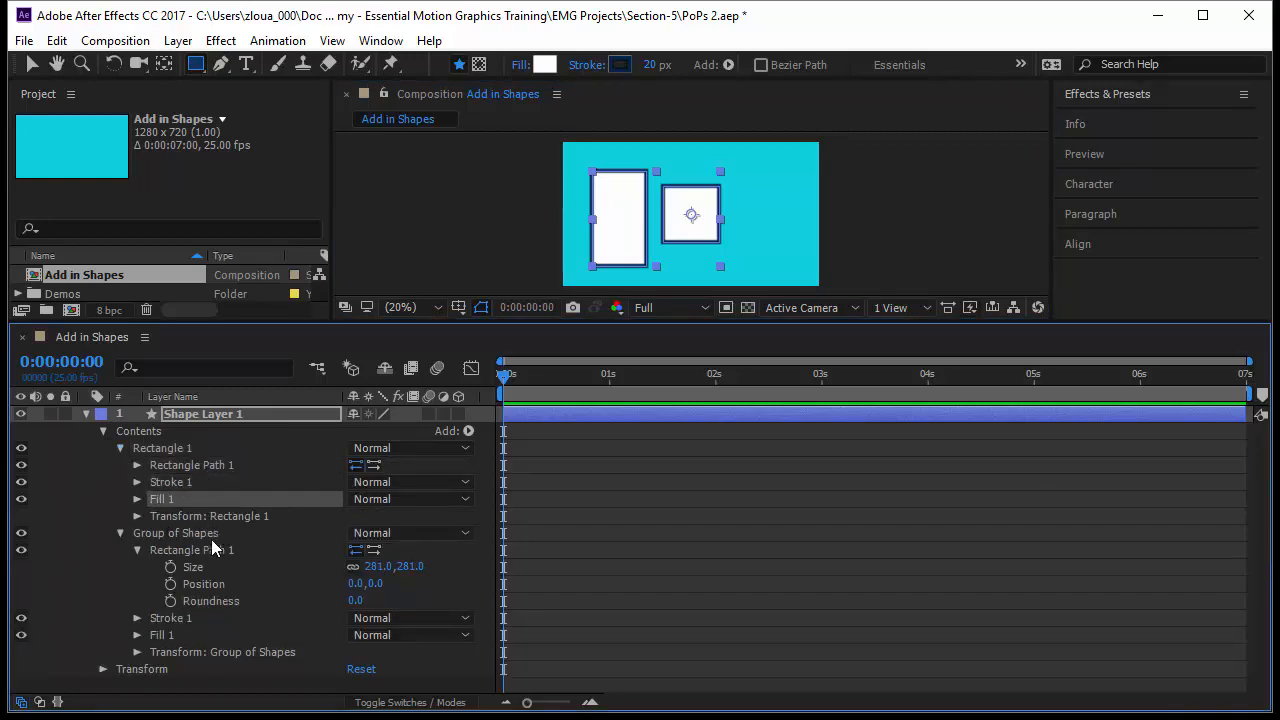
pyautogui.click(208, 537)
pyautogui.click(200, 553)
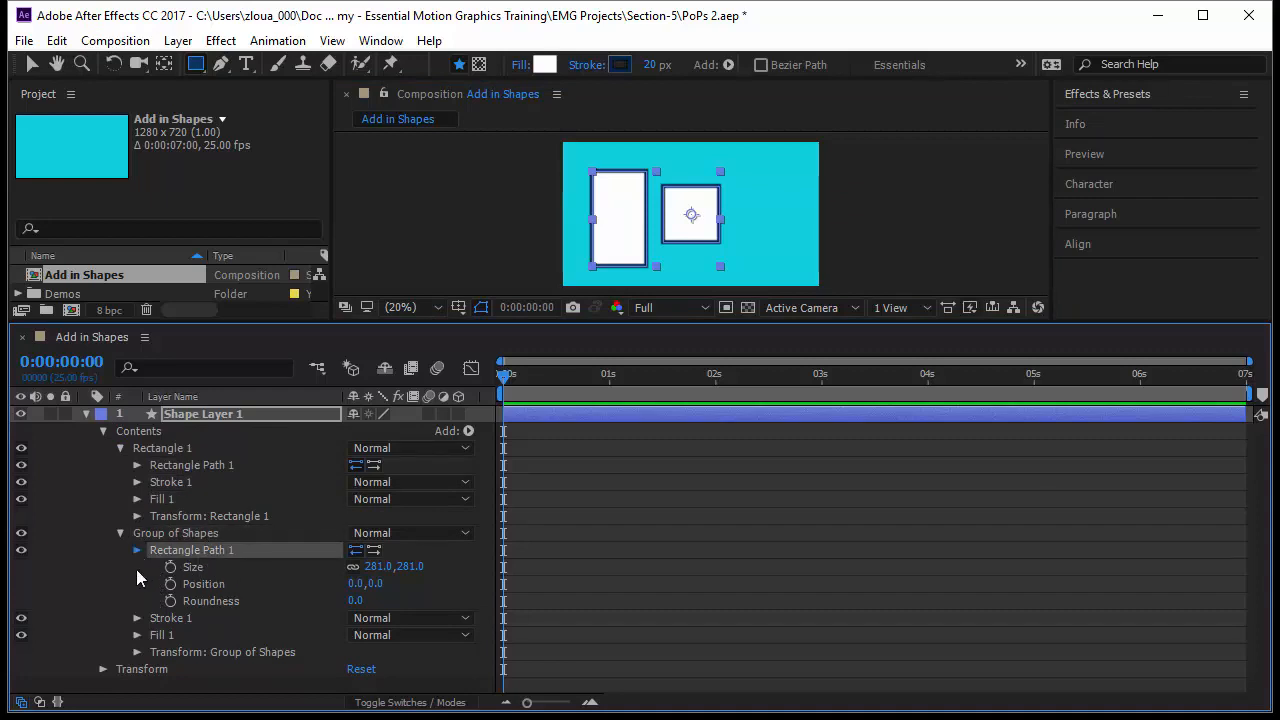
pyautogui.click(137, 550)
pyautogui.click(190, 566)
pyautogui.click(188, 583)
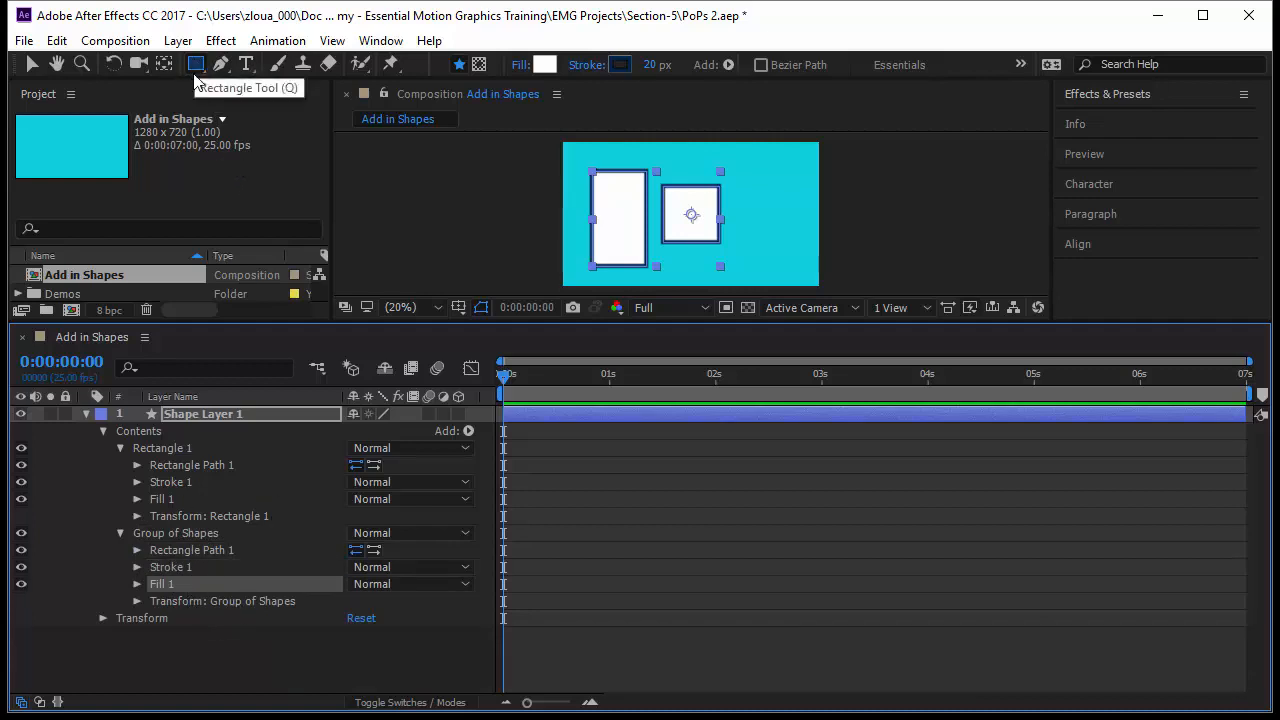
# Delete the Rectangle 1 group from the shape layer, leaving only Group of Shapes.
pyautogui.click(212, 535)
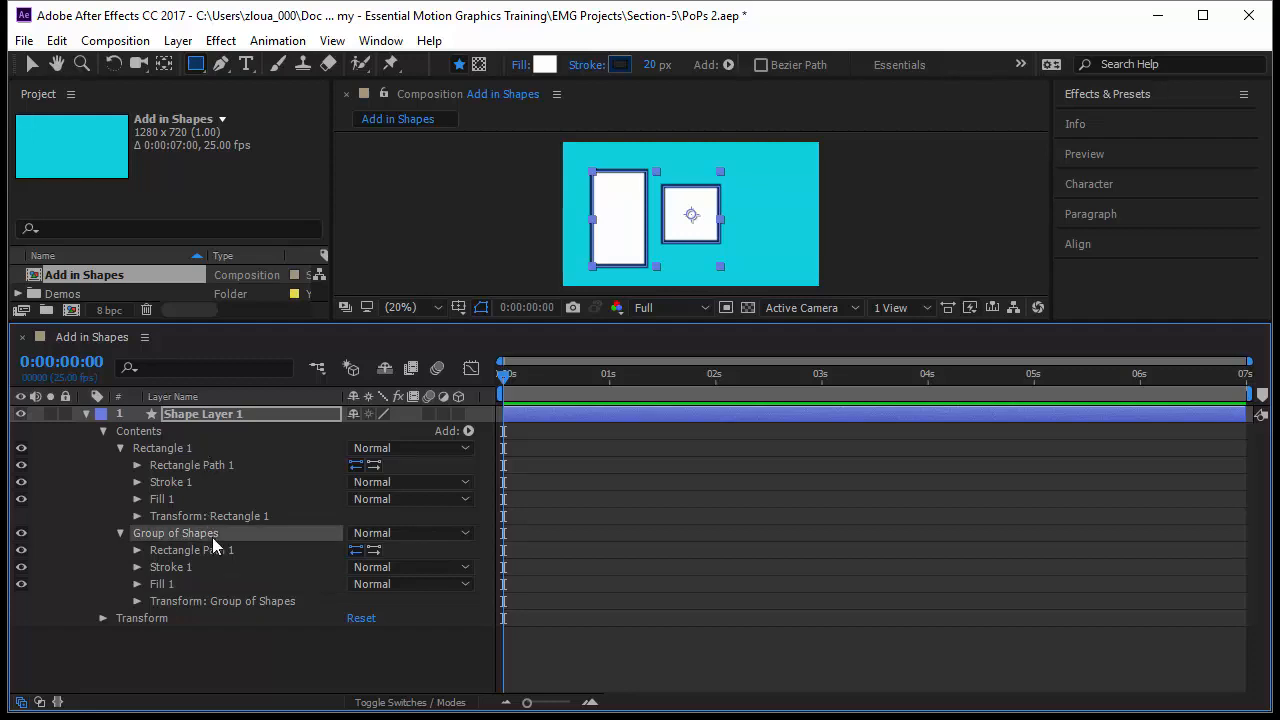
pyautogui.click(212, 448)
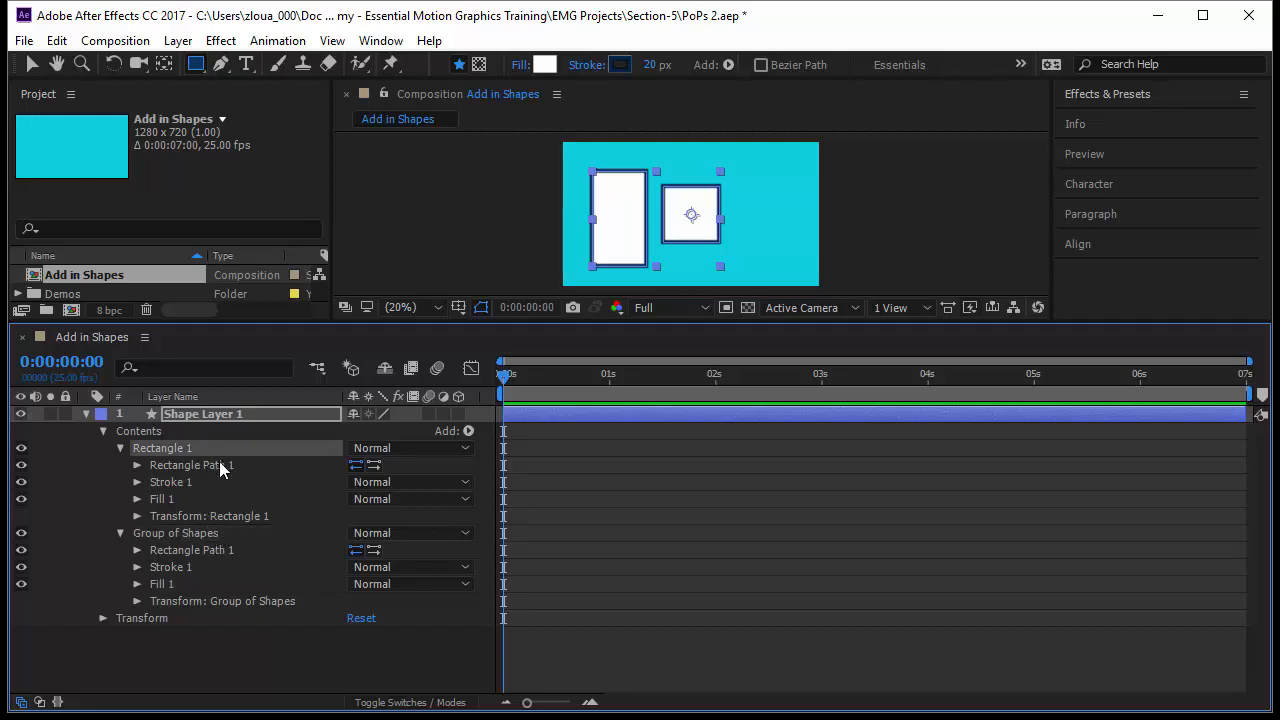
pyautogui.click(219, 465)
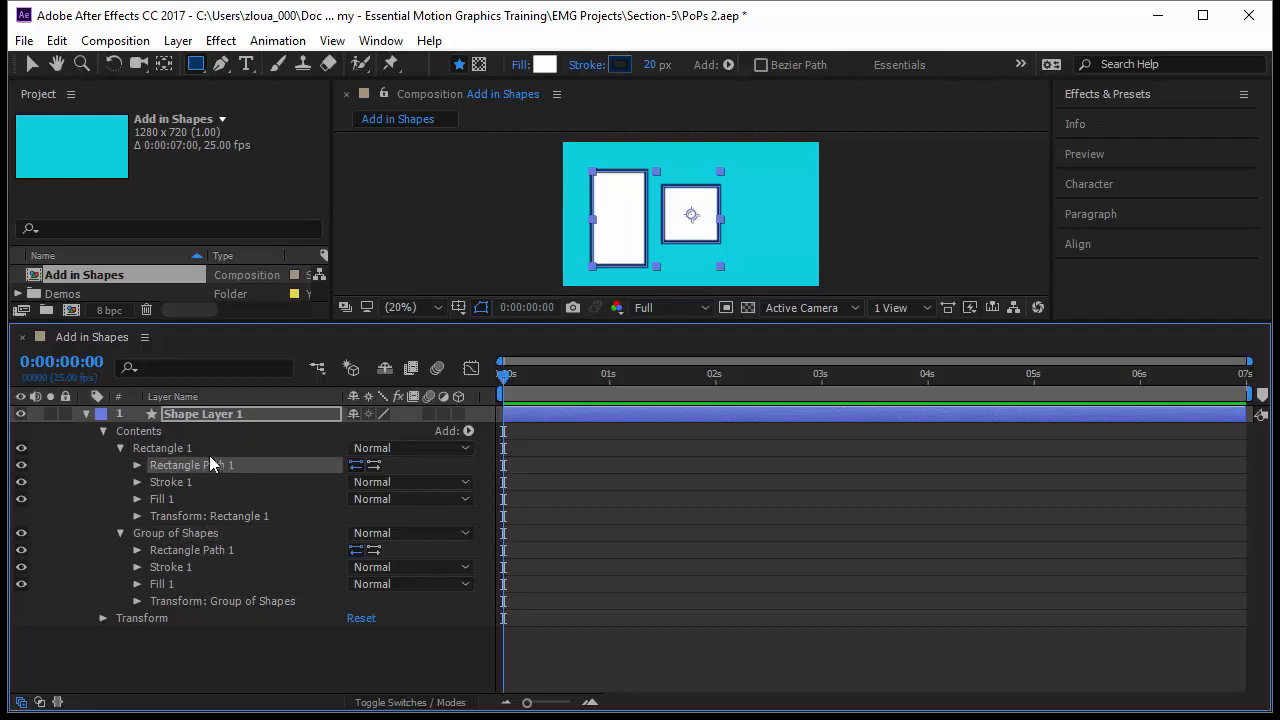
pyautogui.click(205, 448)
pyautogui.press('Delete')
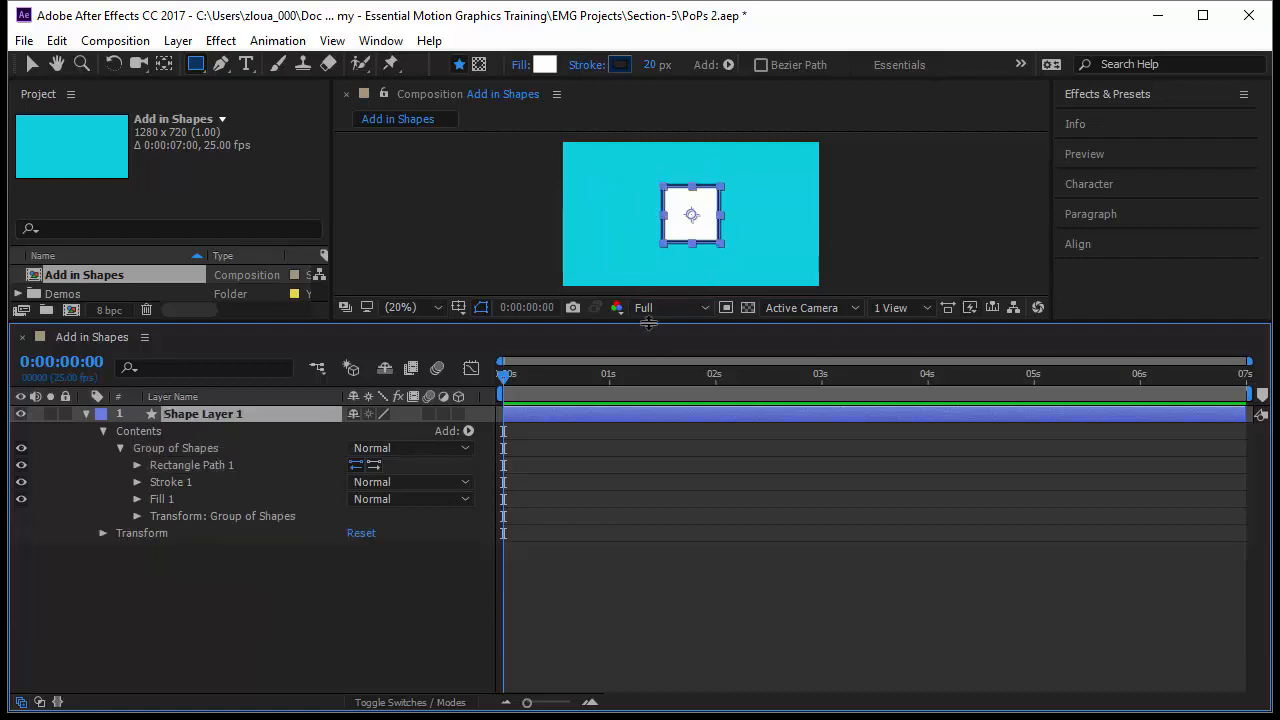
# Enlarge the composition viewer and add an Ellipse path to Group of Shapes.
pyautogui.moveTo(648, 326); pyautogui.dragTo(648, 432)
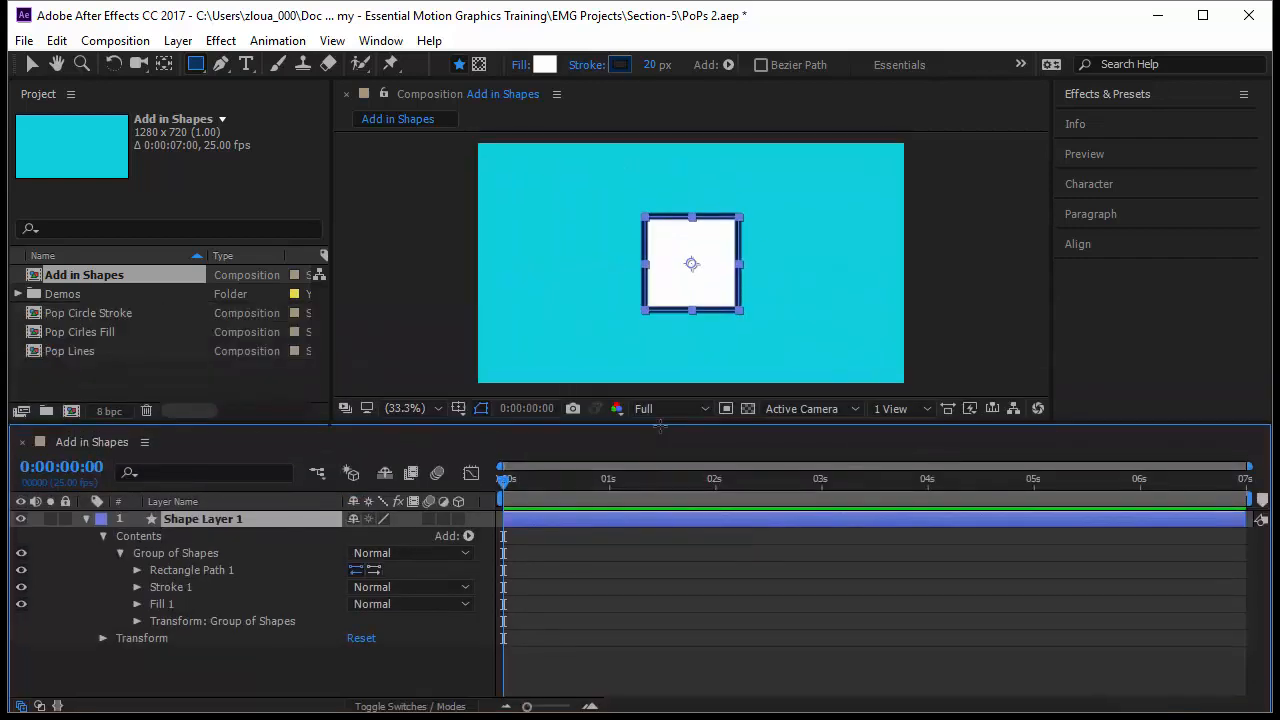
pyautogui.click(179, 557)
pyautogui.click(141, 538)
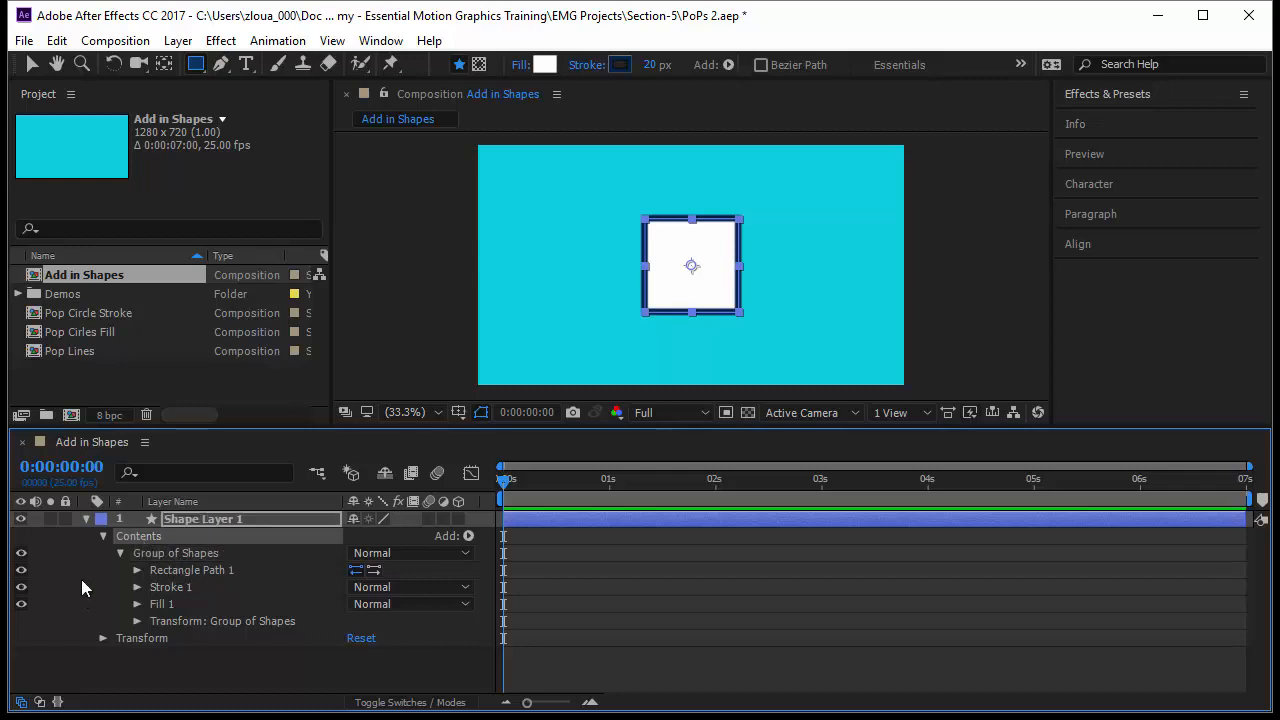
pyautogui.click(174, 555)
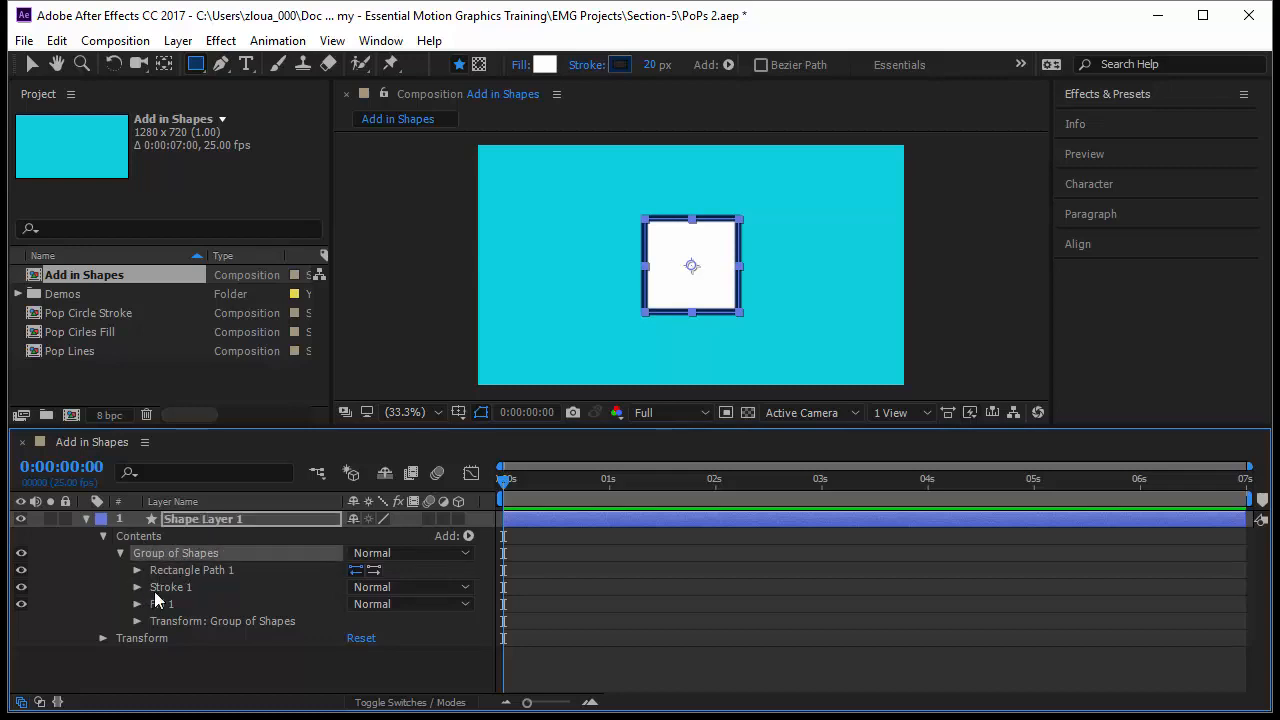
pyautogui.click(469, 535)
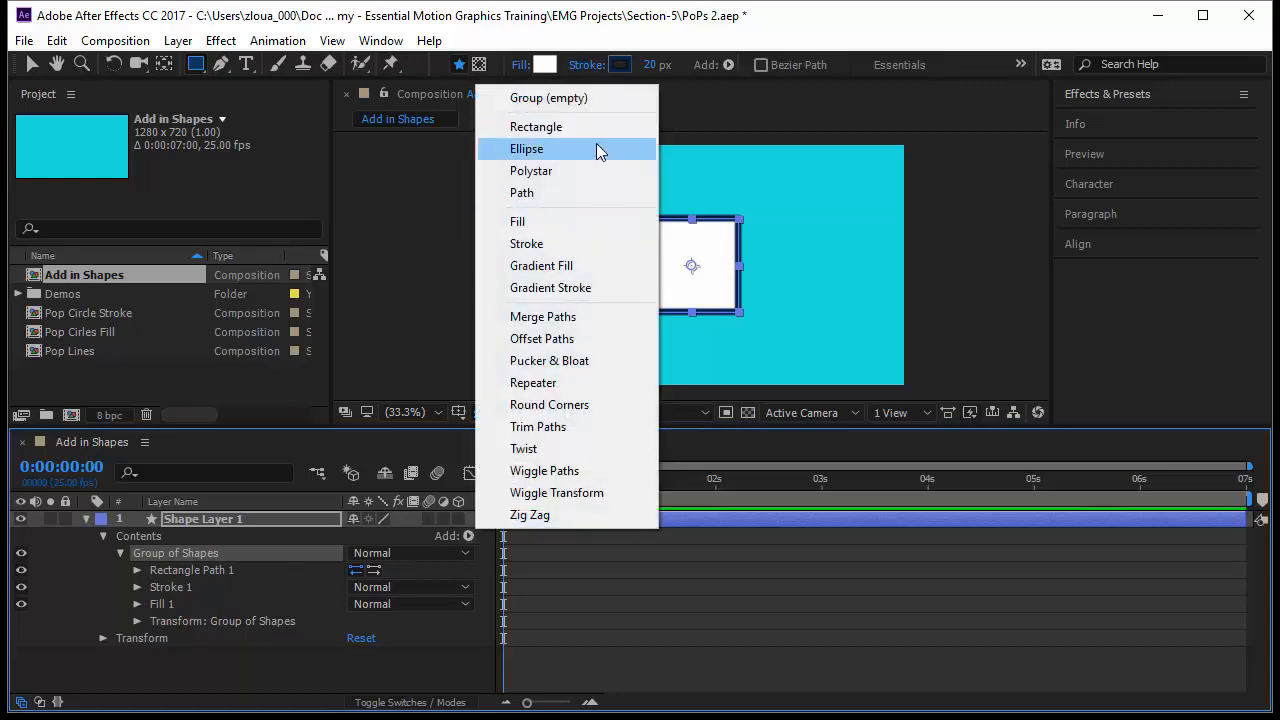
pyautogui.click(596, 149)
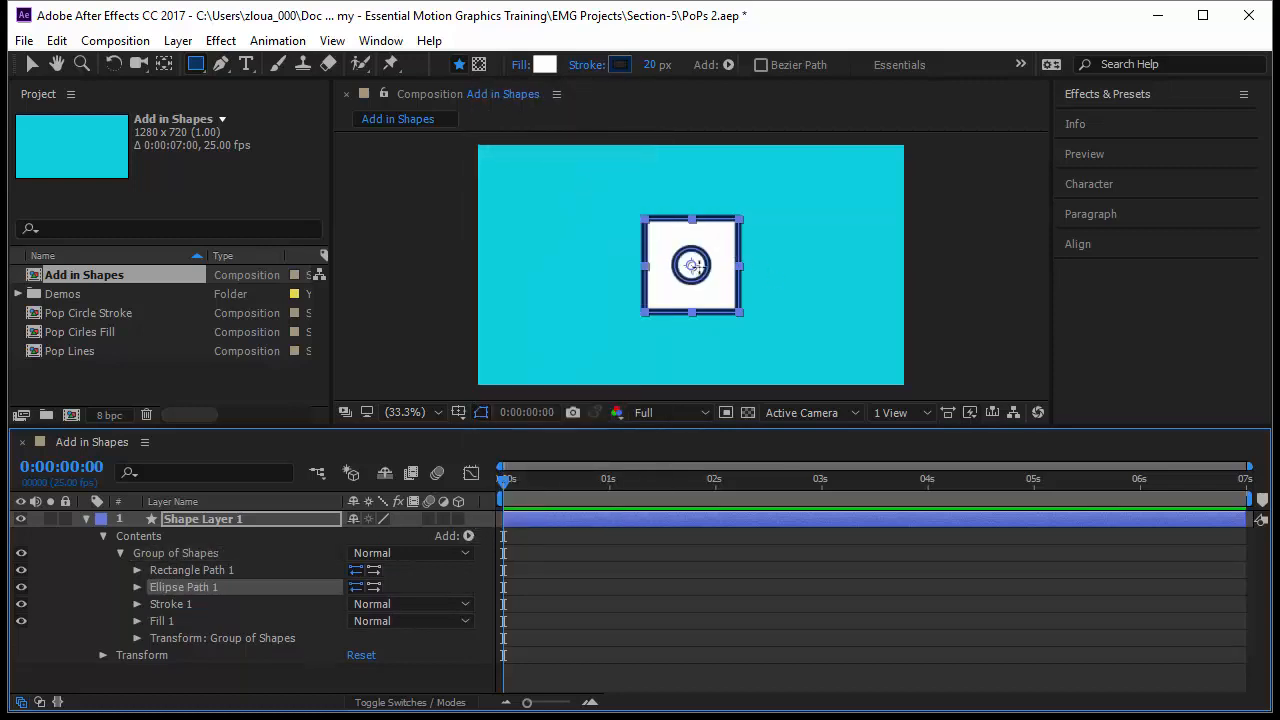
# Set Ellipse Path 1's size to 200, 200 and its position to 133, 0.
pyautogui.click(200, 605)
pyautogui.click(197, 621)
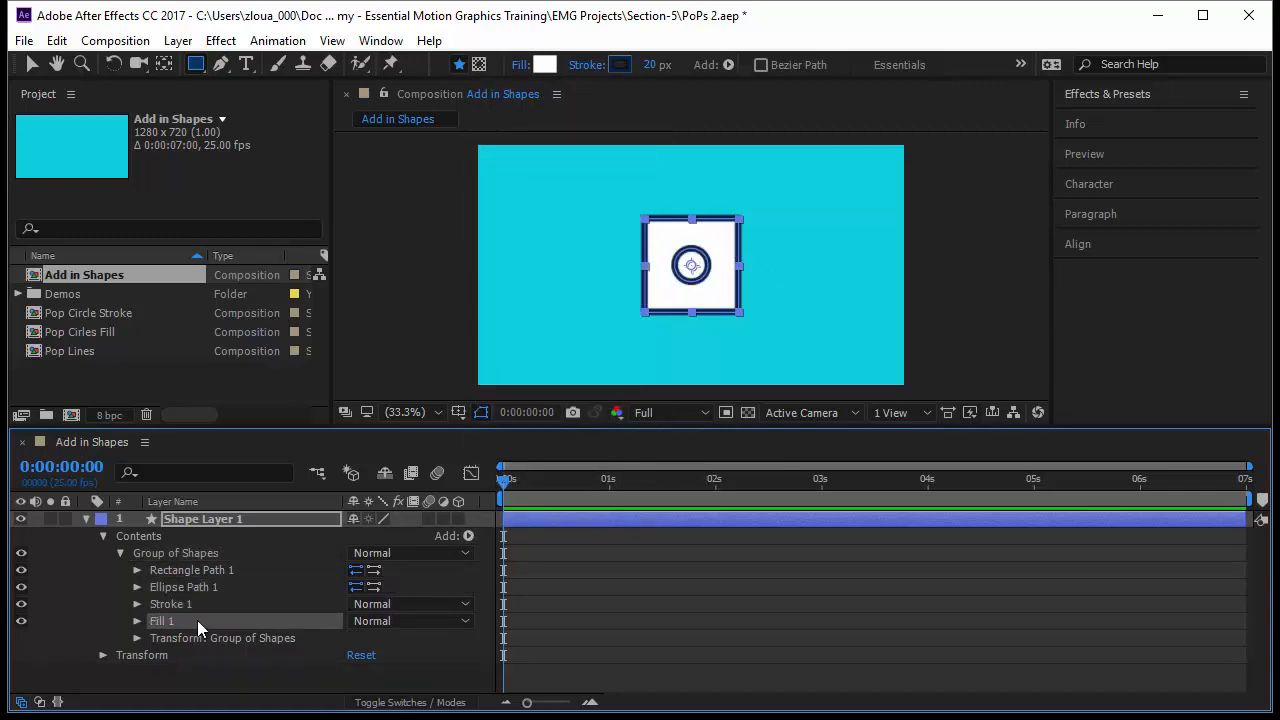
pyautogui.click(140, 588)
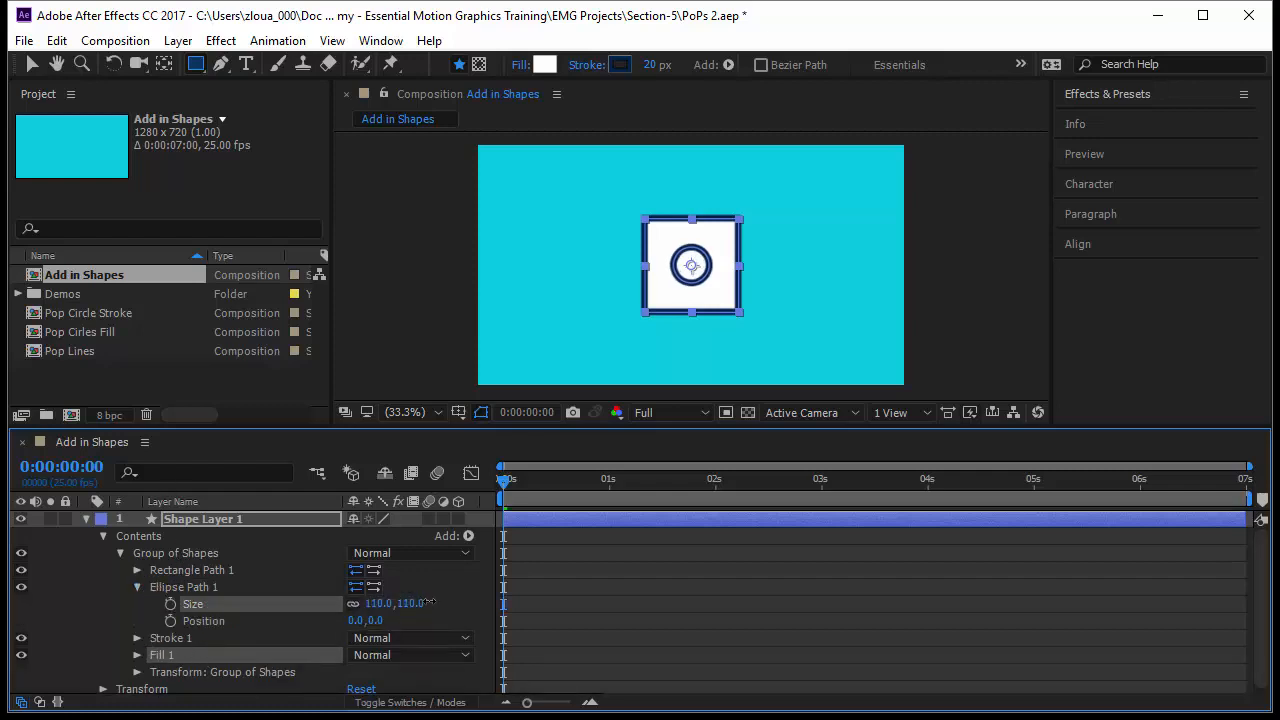
pyautogui.moveTo(428, 602); pyautogui.dragTo(470, 607)
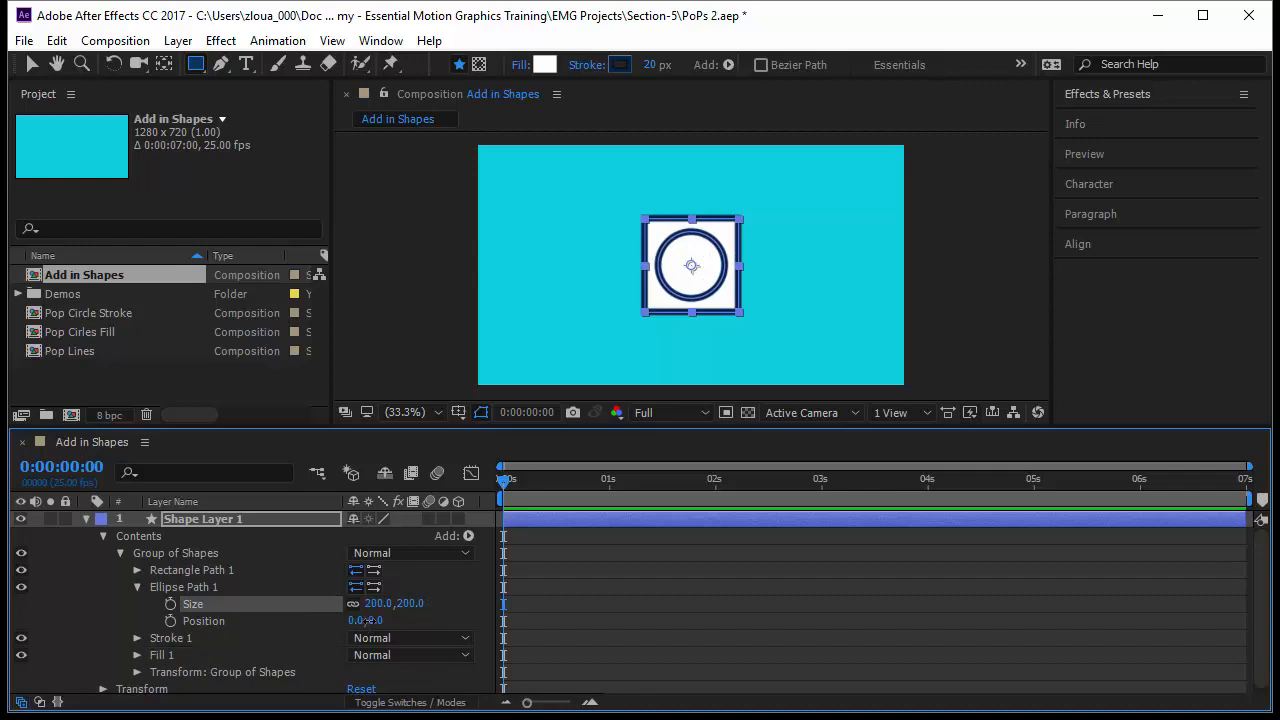
pyautogui.moveTo(367, 620); pyautogui.dragTo(459, 612)
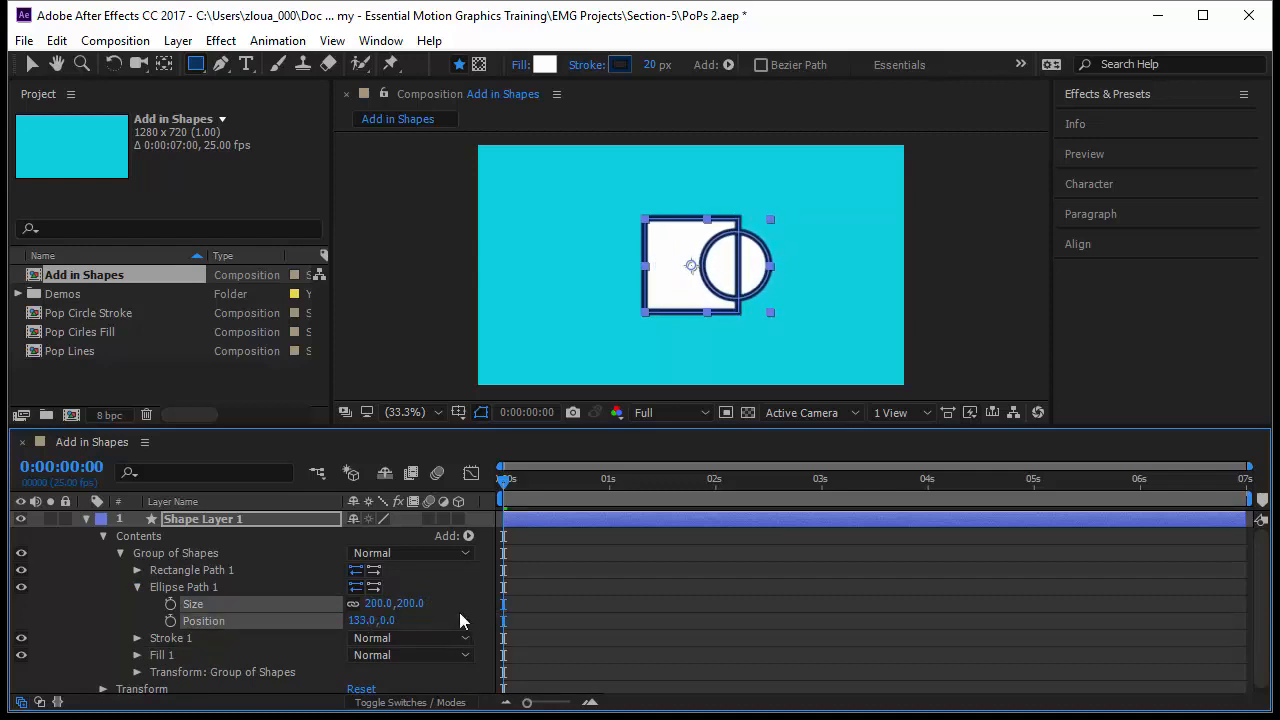
# Add a second Ellipse path to Group of Shapes.
pyautogui.click(137, 587)
pyautogui.click(464, 537)
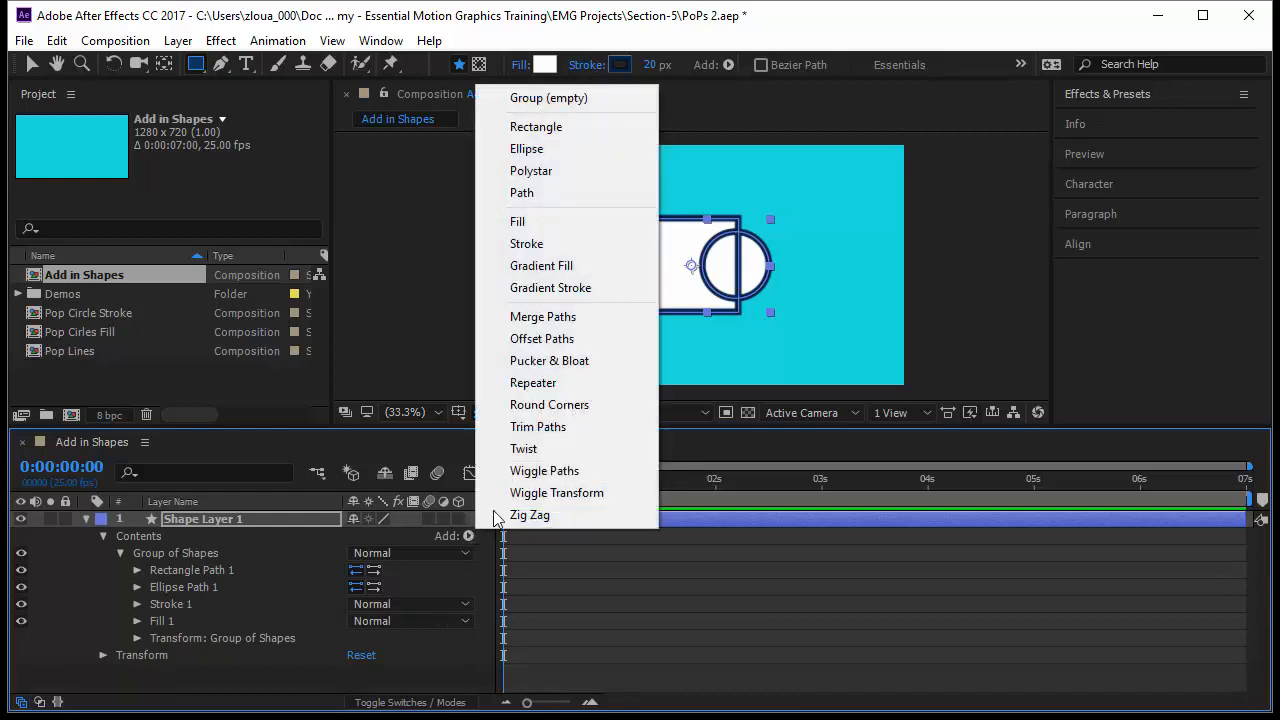
pyautogui.click(563, 148)
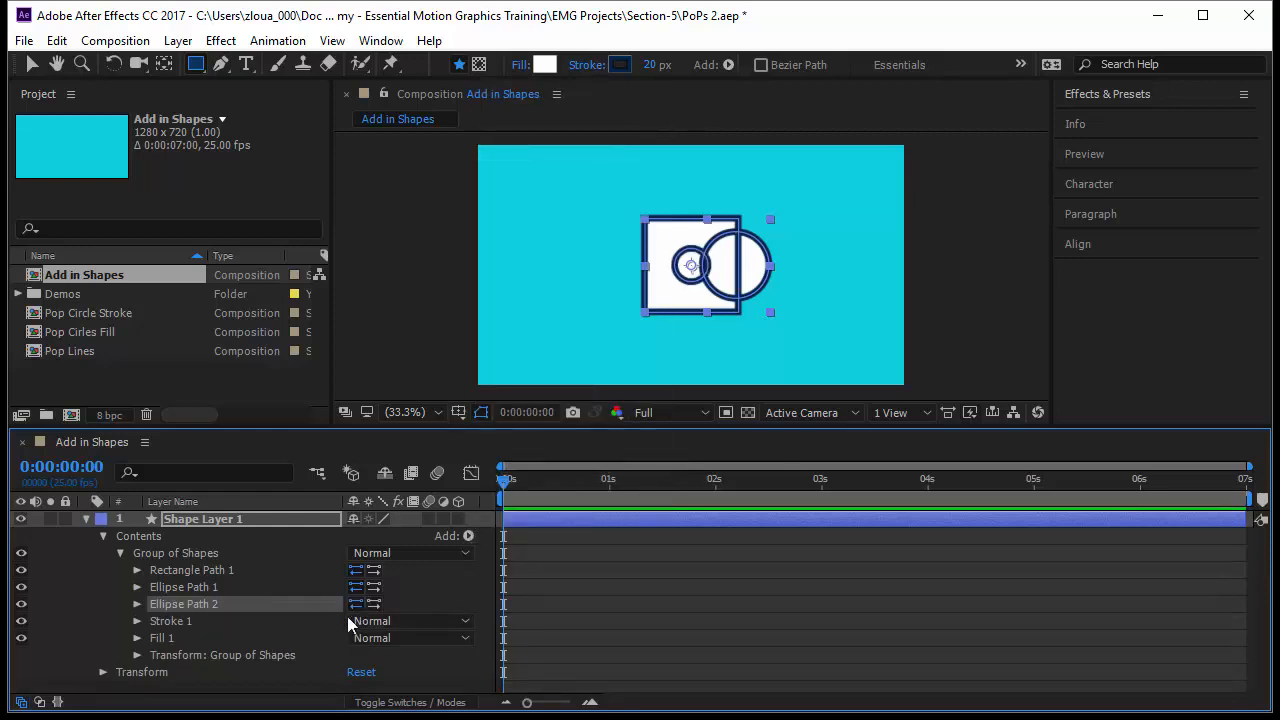
# Set Ellipse Path 2's size to 227, 227 and its position to -166, 0.
pyautogui.click(137, 604)
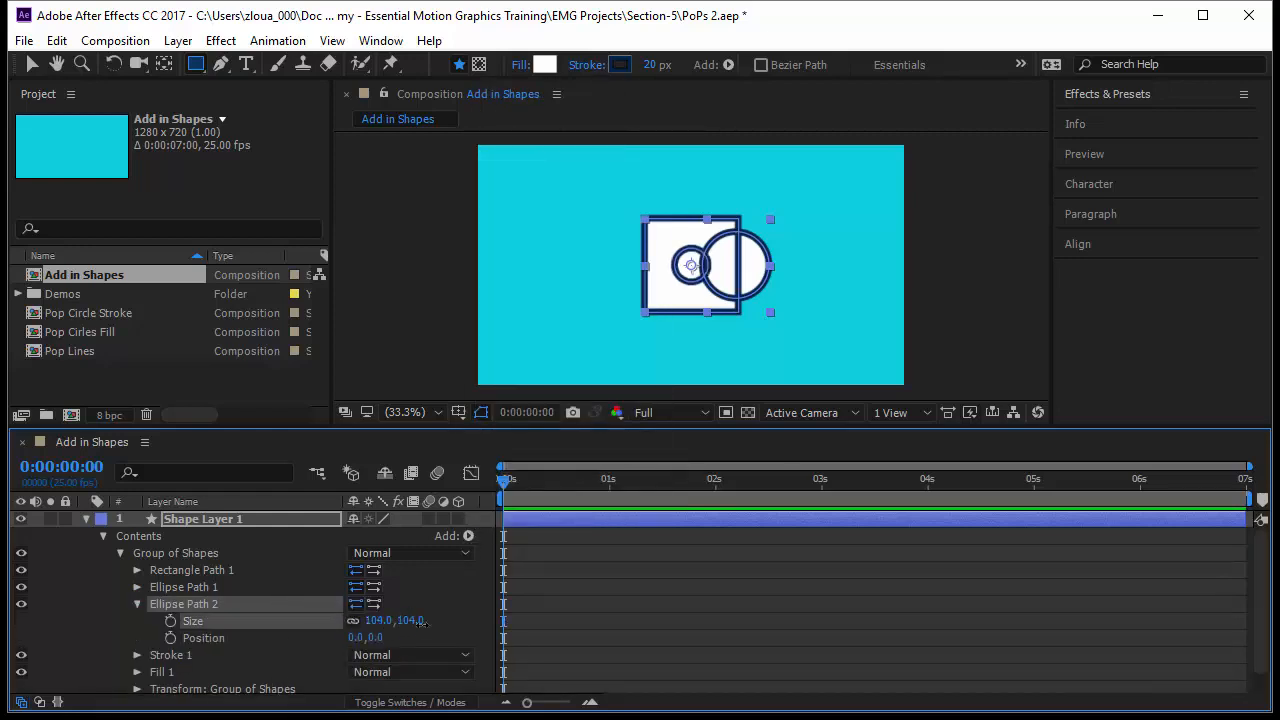
pyautogui.moveTo(395, 620); pyautogui.dragTo(544, 628)
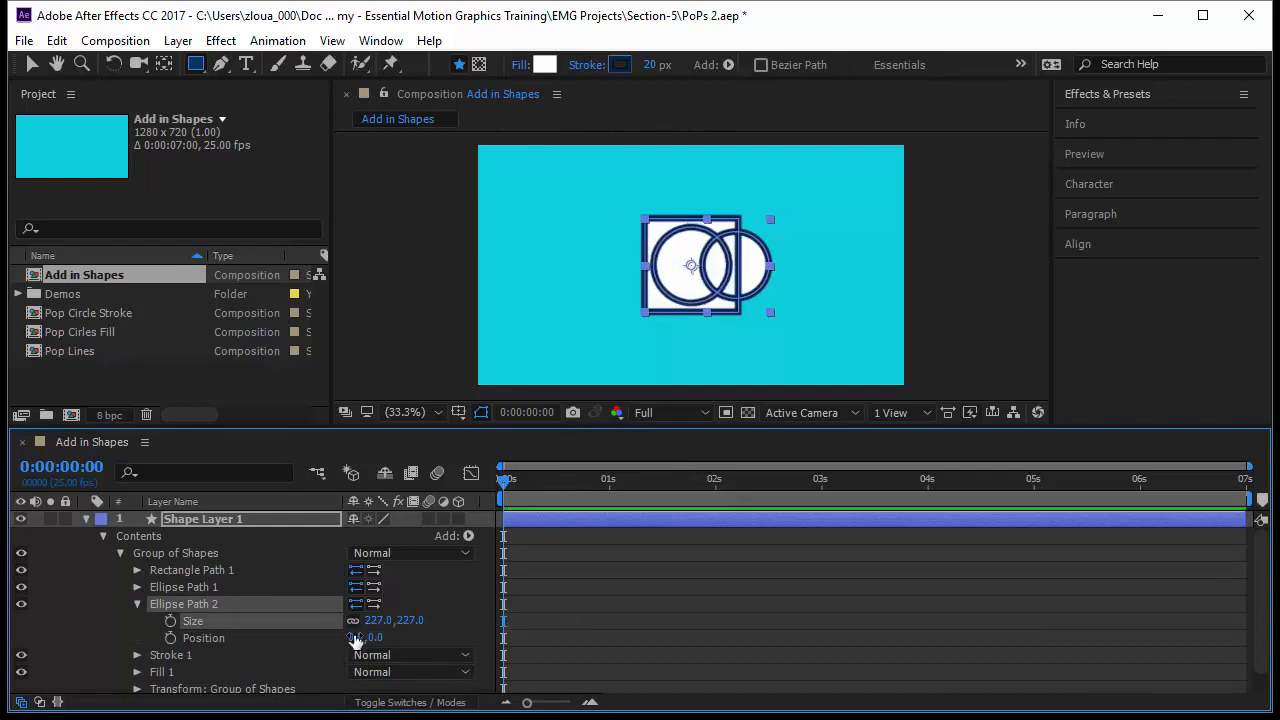
pyautogui.moveTo(355, 638); pyautogui.dragTo(189, 640)
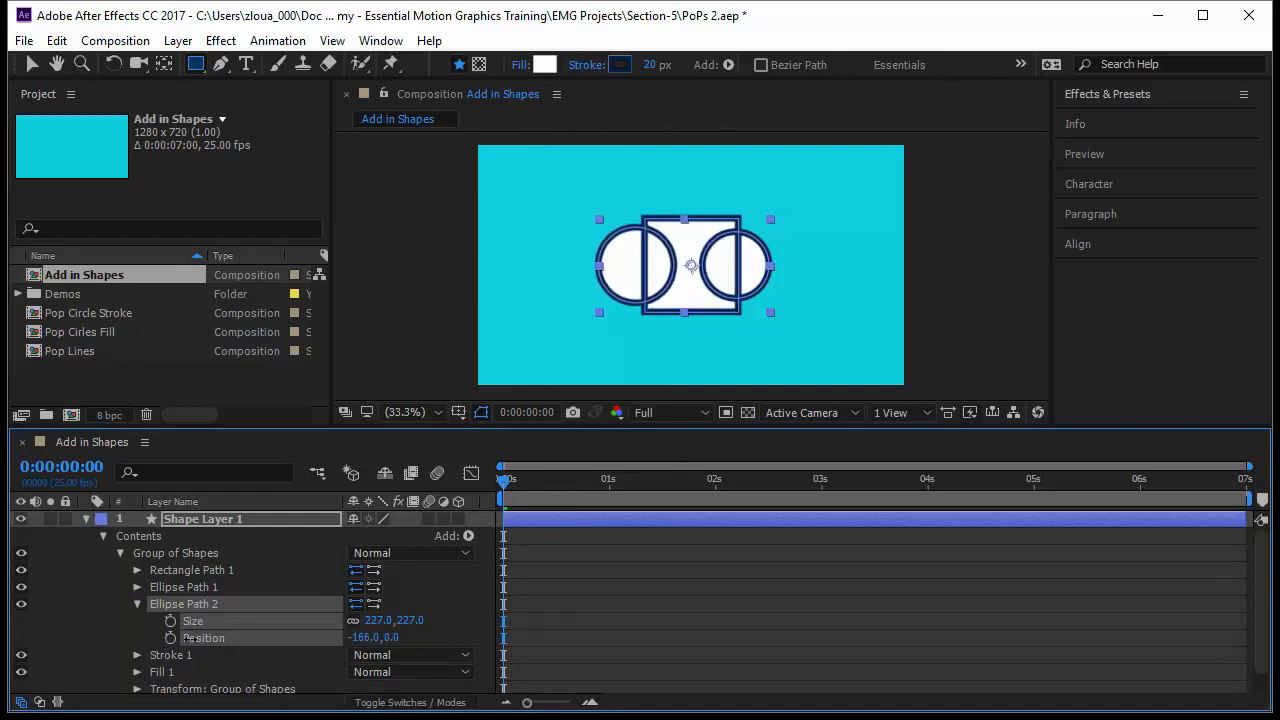
# Inspect the rectangle and ellipse paths inside Group of Shapes by expanding and collapsing them.
pyautogui.click(168, 552)
pyautogui.click(181, 575)
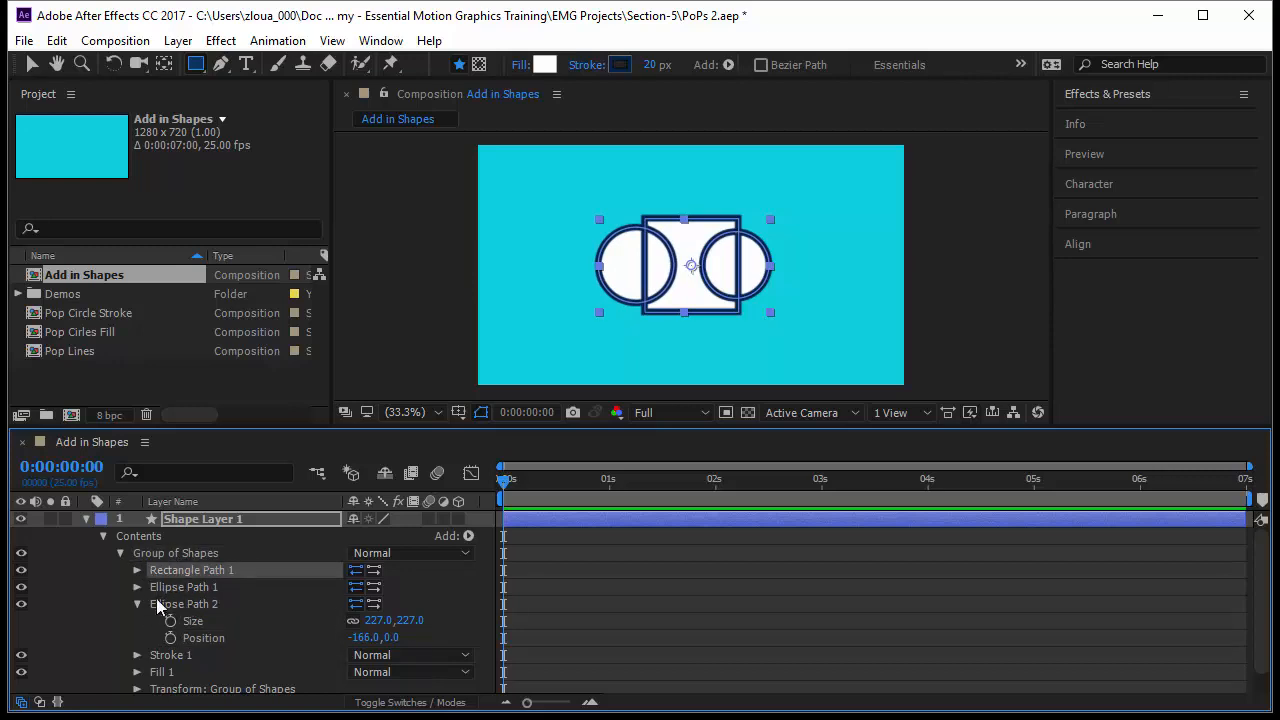
pyautogui.click(138, 606)
pyautogui.click(142, 604)
pyautogui.click(138, 604)
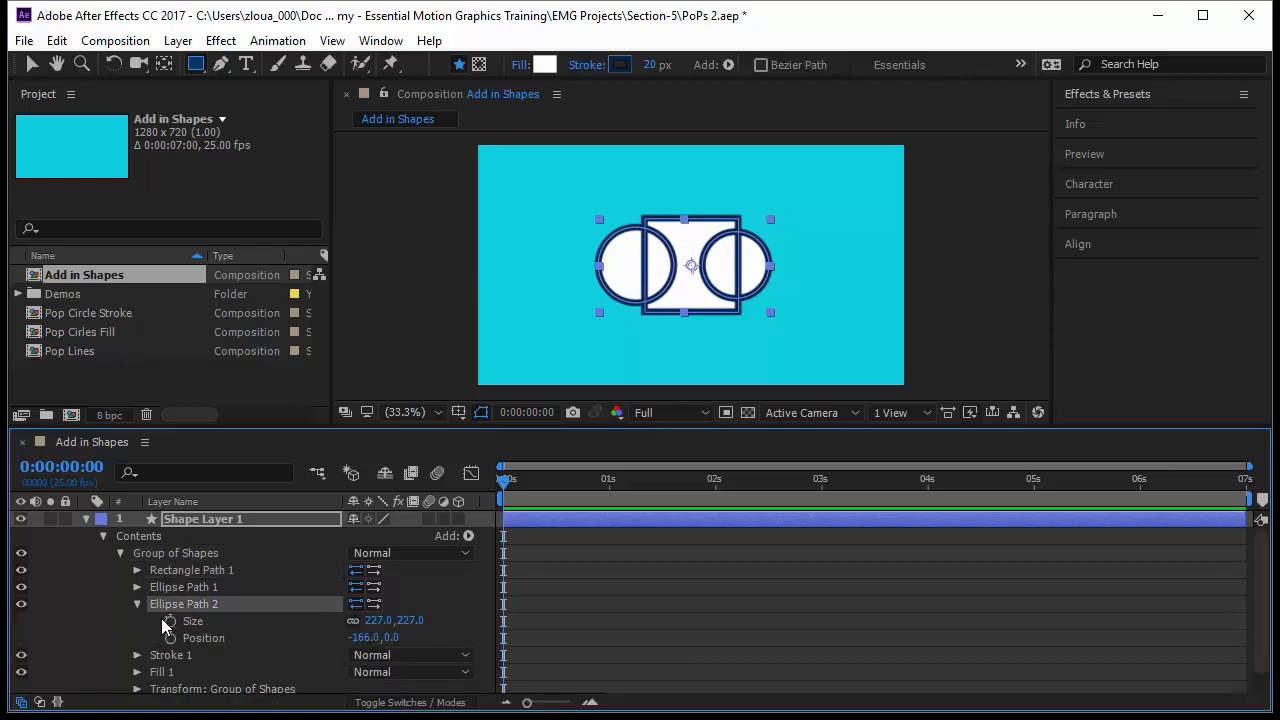
pyautogui.click(137, 570)
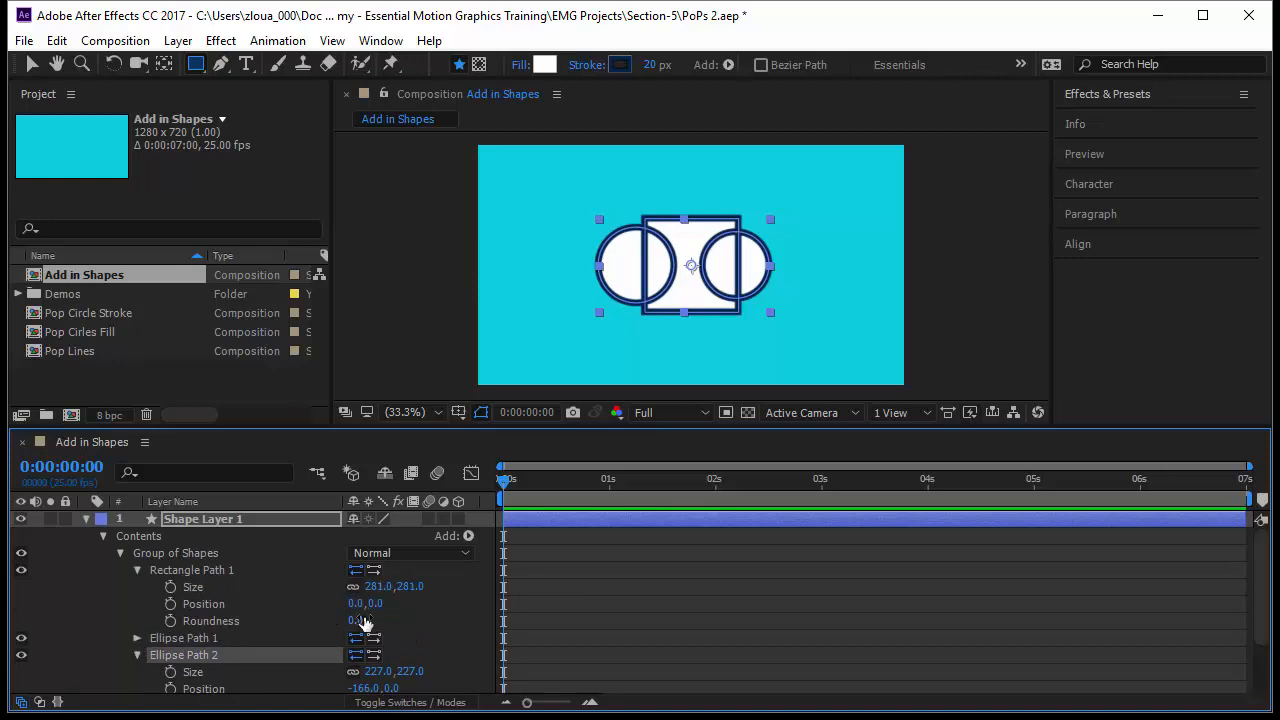
pyautogui.click(136, 570)
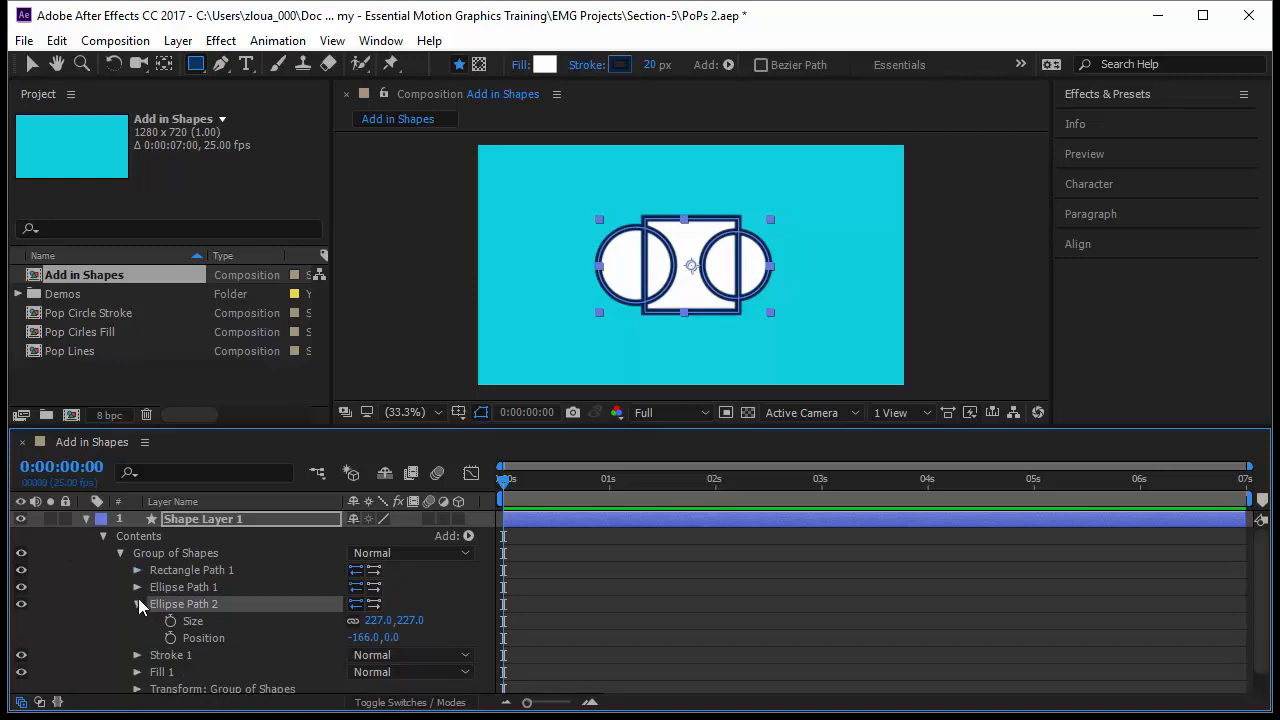
pyautogui.click(136, 604)
# Add Merge Paths to Group of Shapes so the rectangle and ellipses combine into one outline.
pyautogui.click(186, 621)
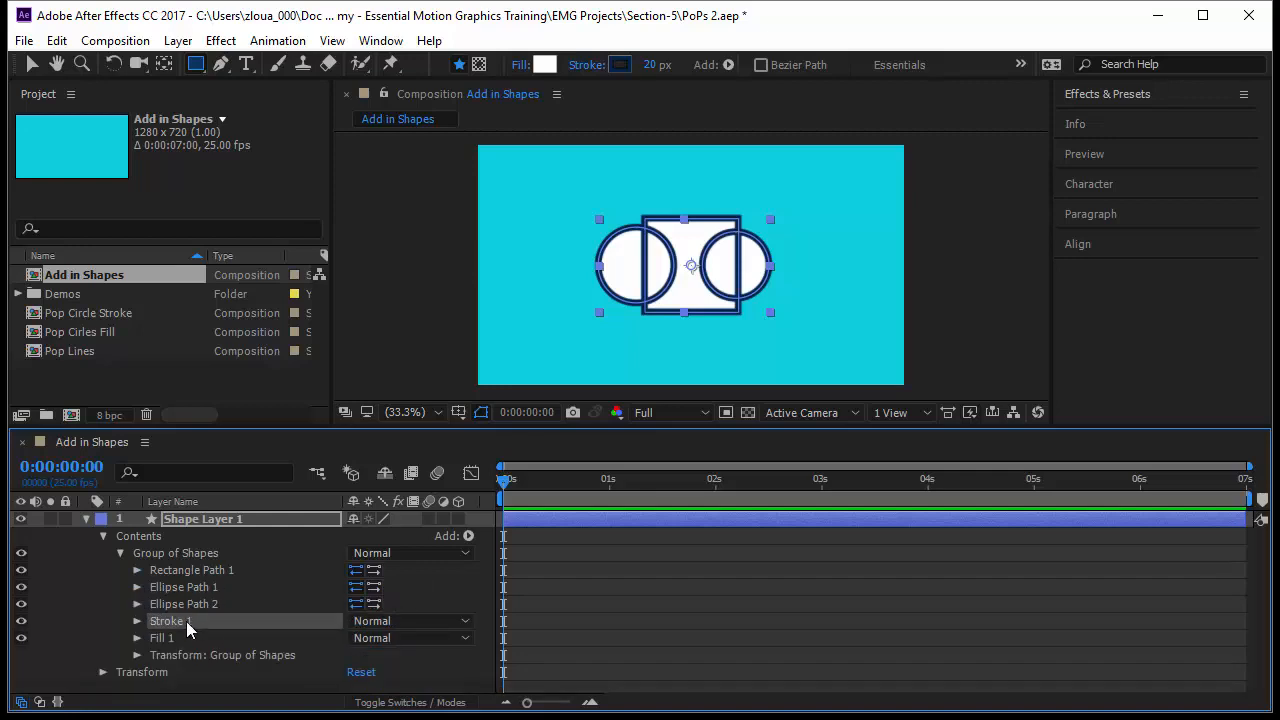
pyautogui.click(183, 633)
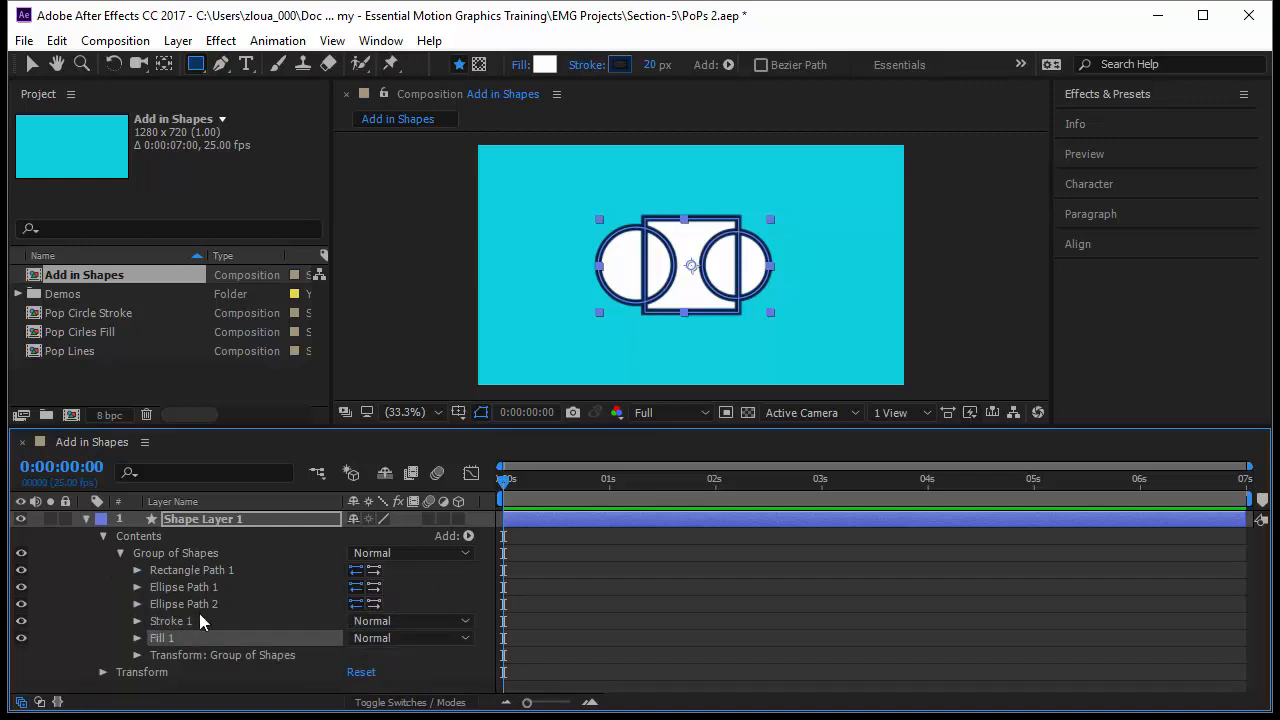
pyautogui.click(468, 537)
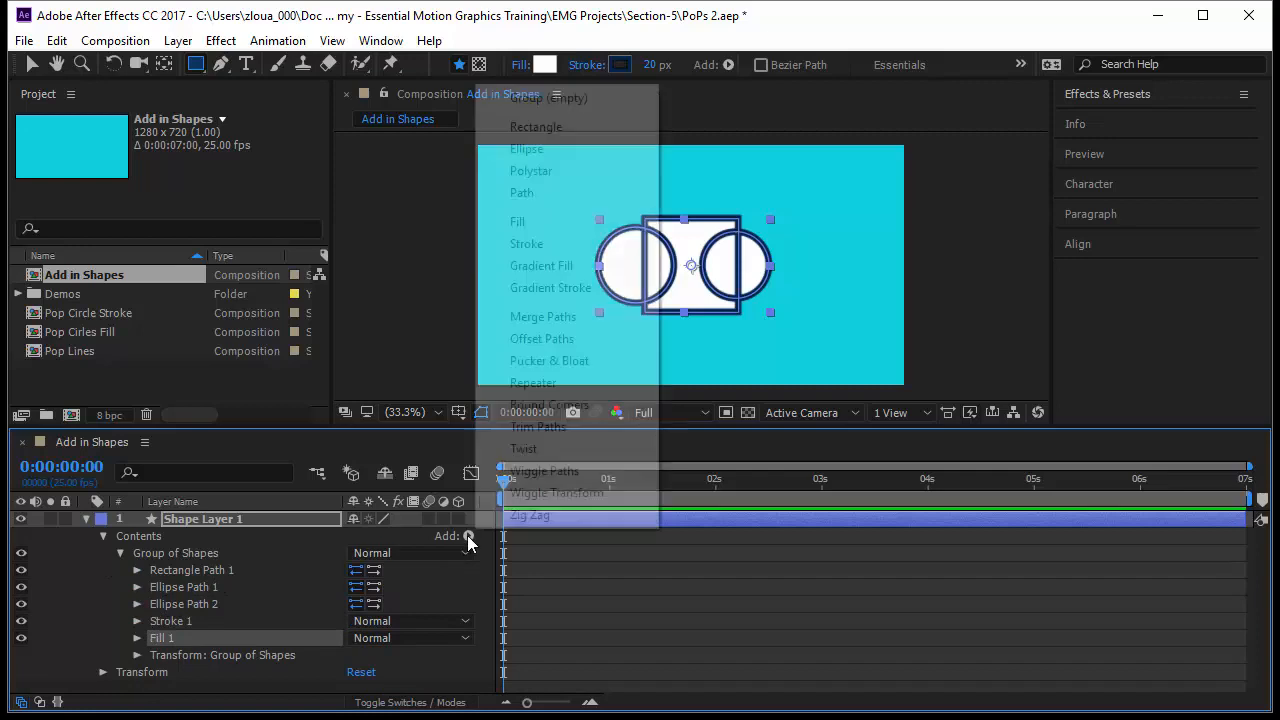
pyautogui.click(596, 324)
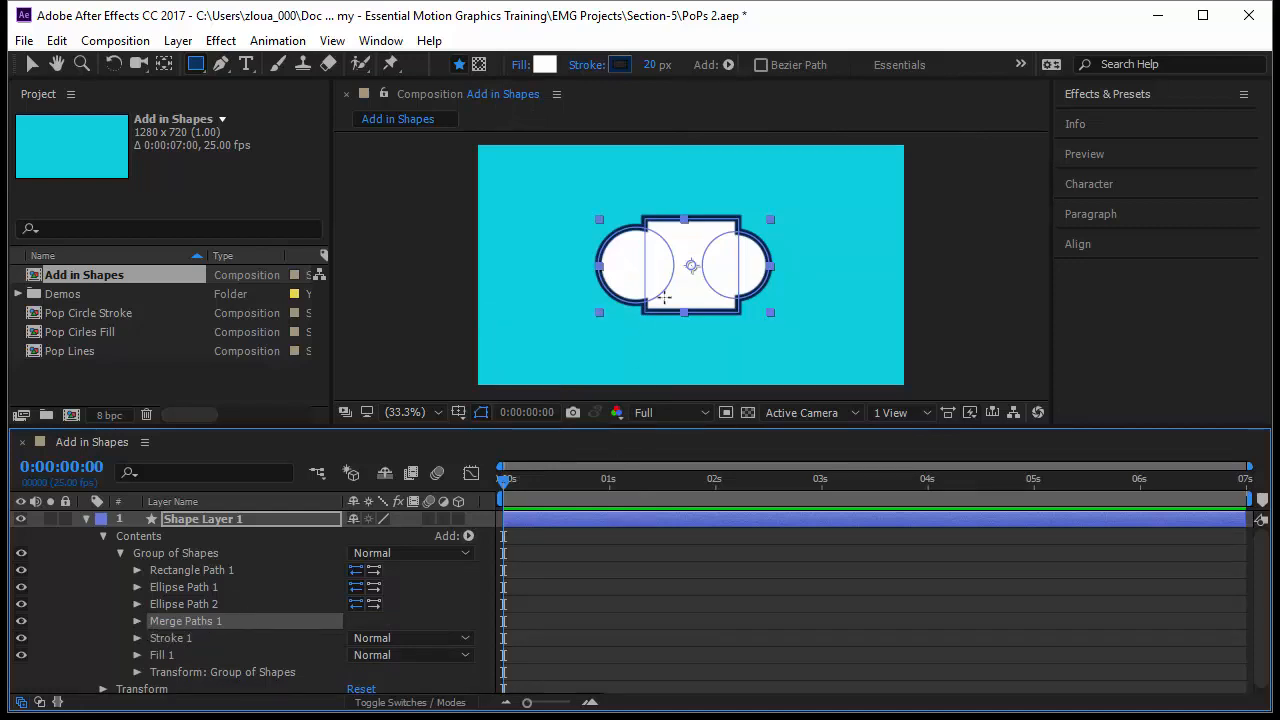
# Switch to the Selection tool, select each path to view the merged outline, and expand Merge Paths 1.
pyautogui.click(686, 674)
pyautogui.press('v')
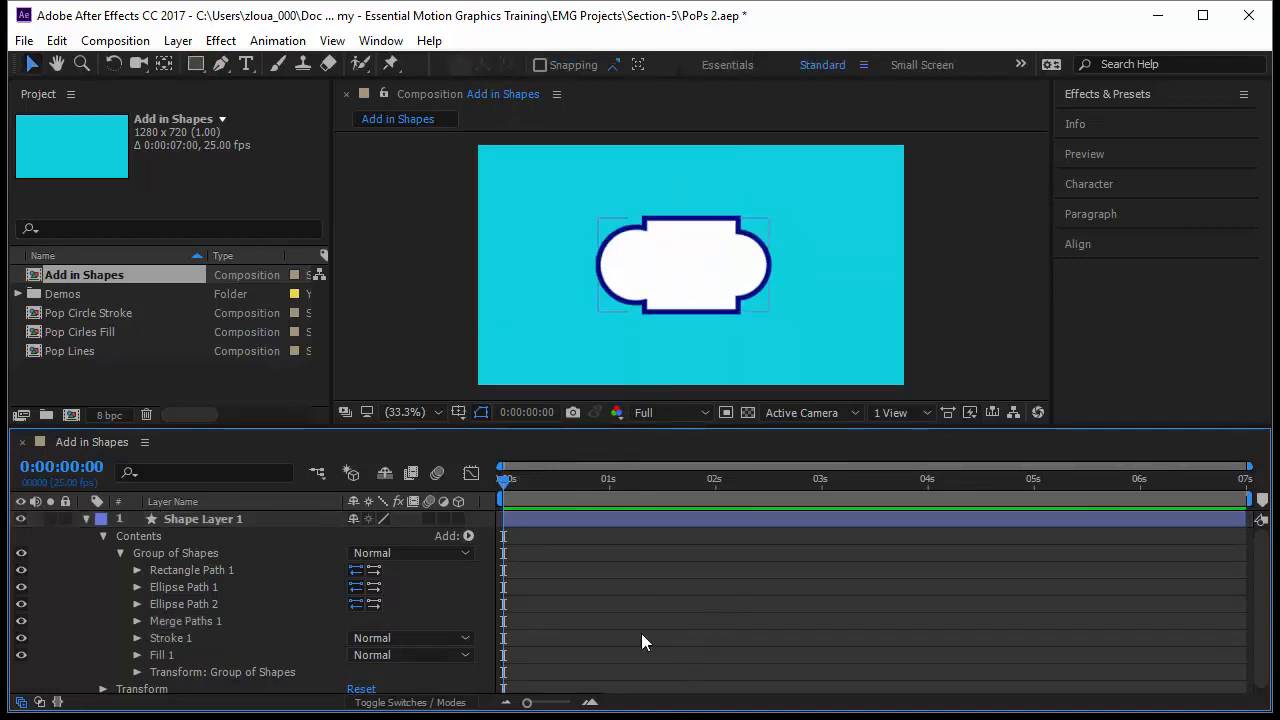
pyautogui.click(243, 571)
pyautogui.click(236, 589)
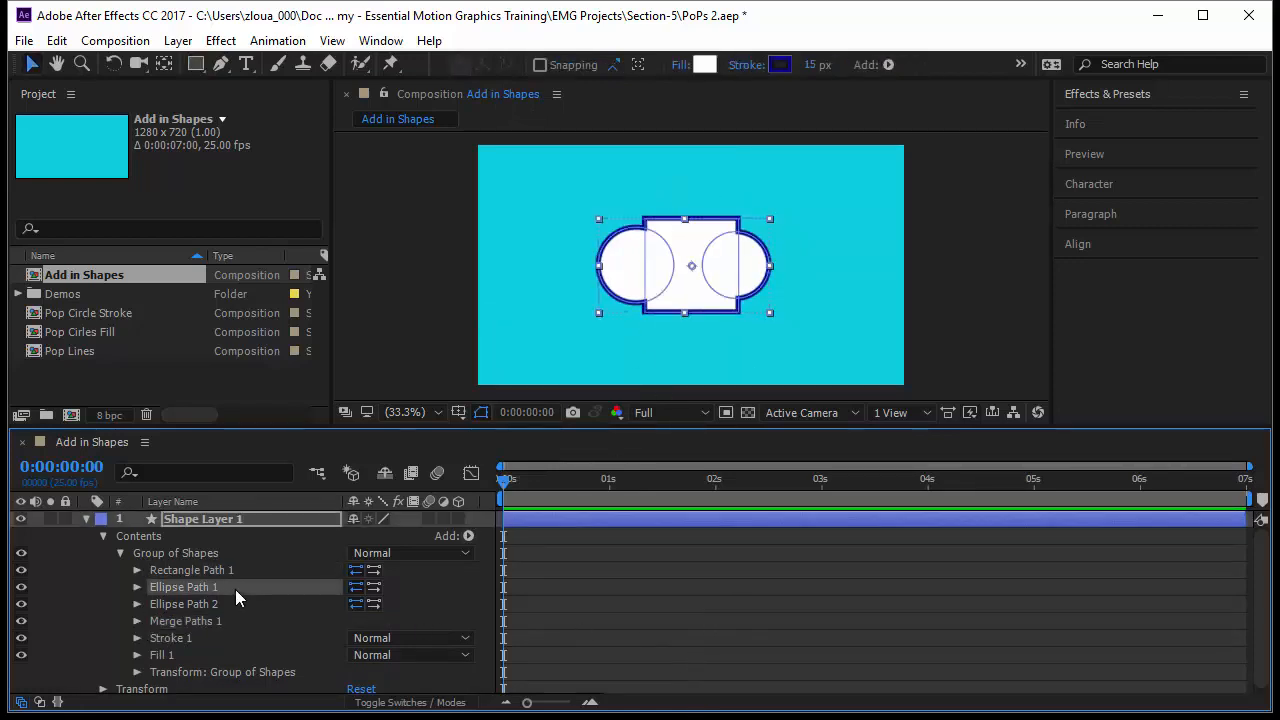
pyautogui.click(232, 604)
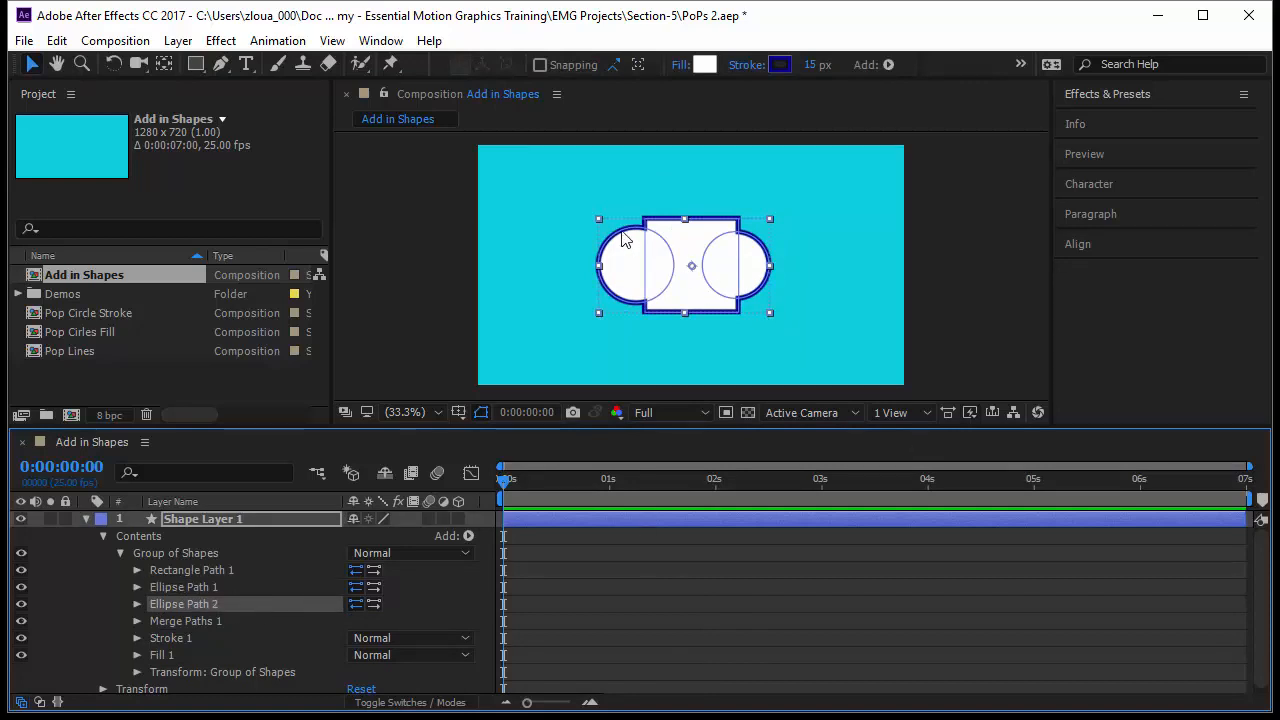
pyautogui.click(711, 653)
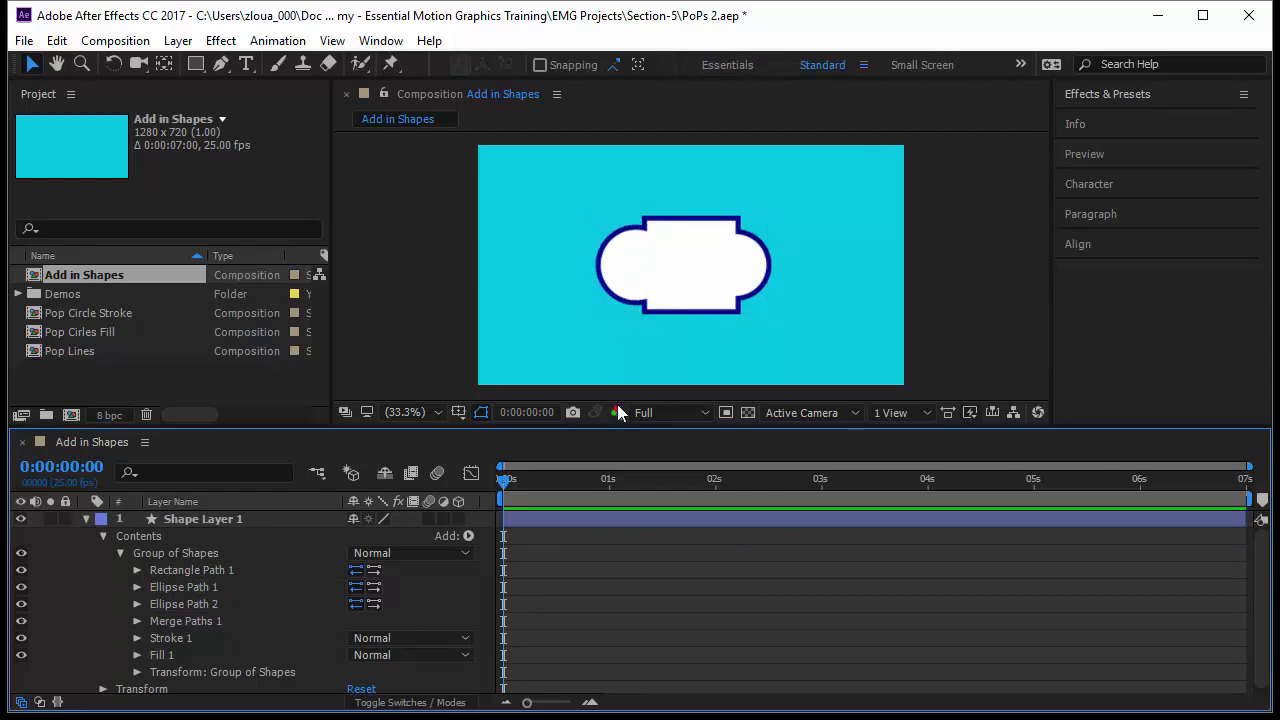
pyautogui.click(174, 622)
pyautogui.click(136, 623)
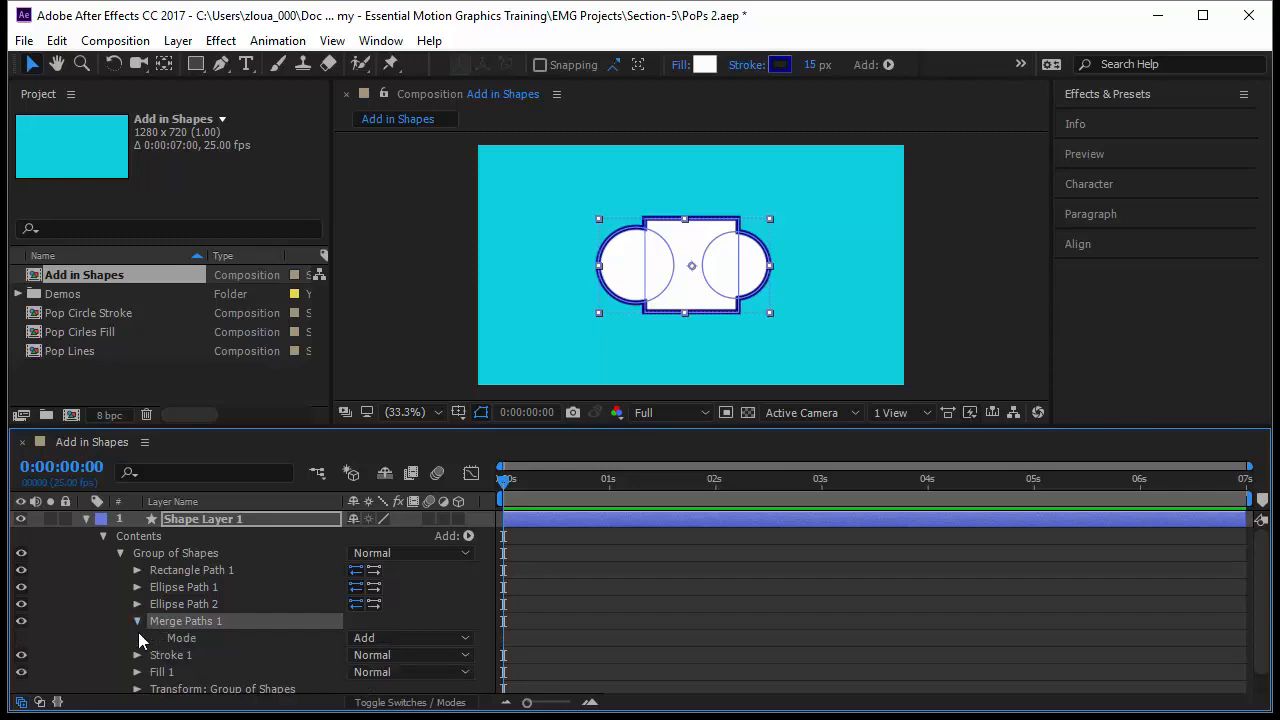
# Set Merge Paths 1's mode to Merge and select each path in turn to view the combined outline.
pyautogui.click(200, 637)
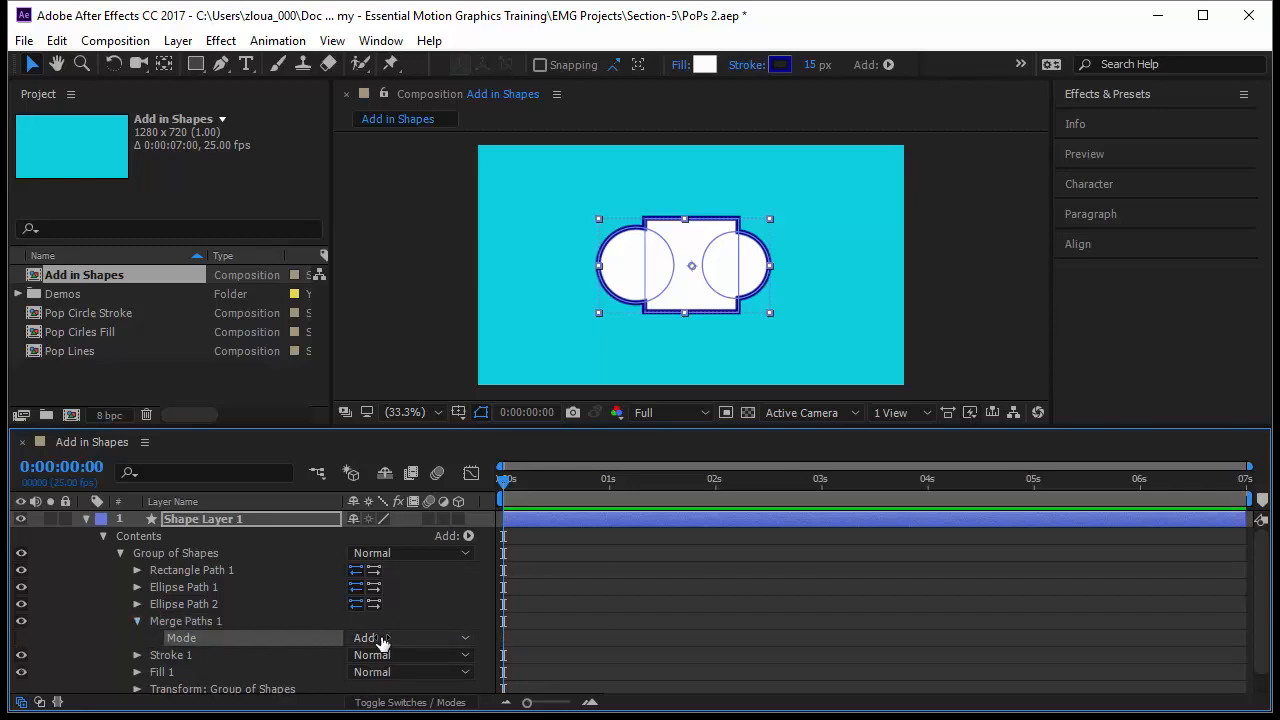
pyautogui.click(386, 641)
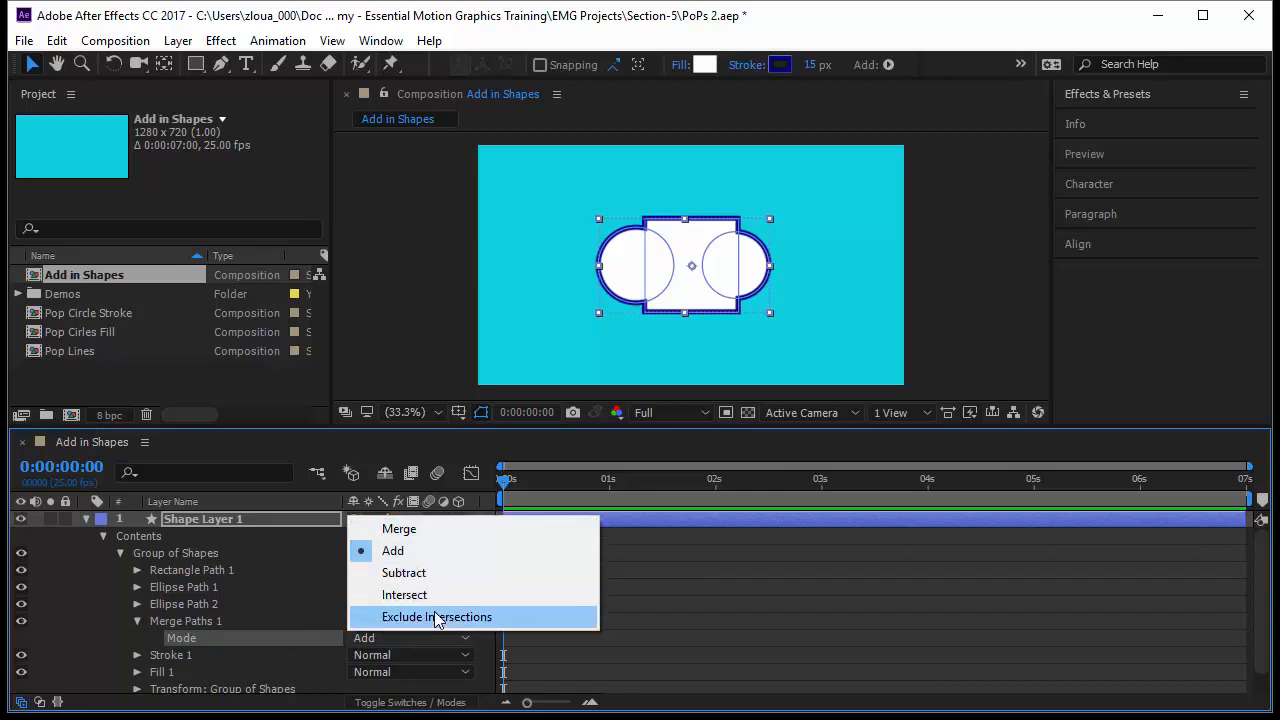
pyautogui.click(421, 533)
pyautogui.click(185, 604)
pyautogui.click(193, 570)
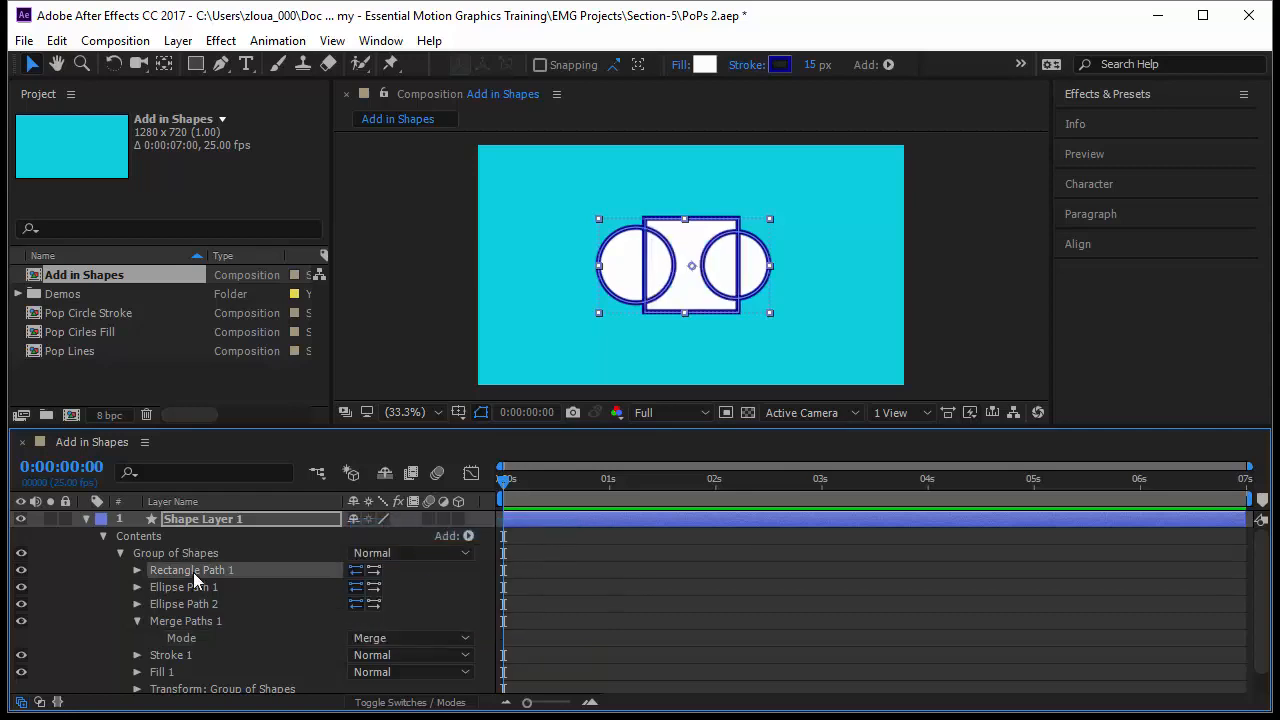
pyautogui.click(198, 587)
pyautogui.click(204, 604)
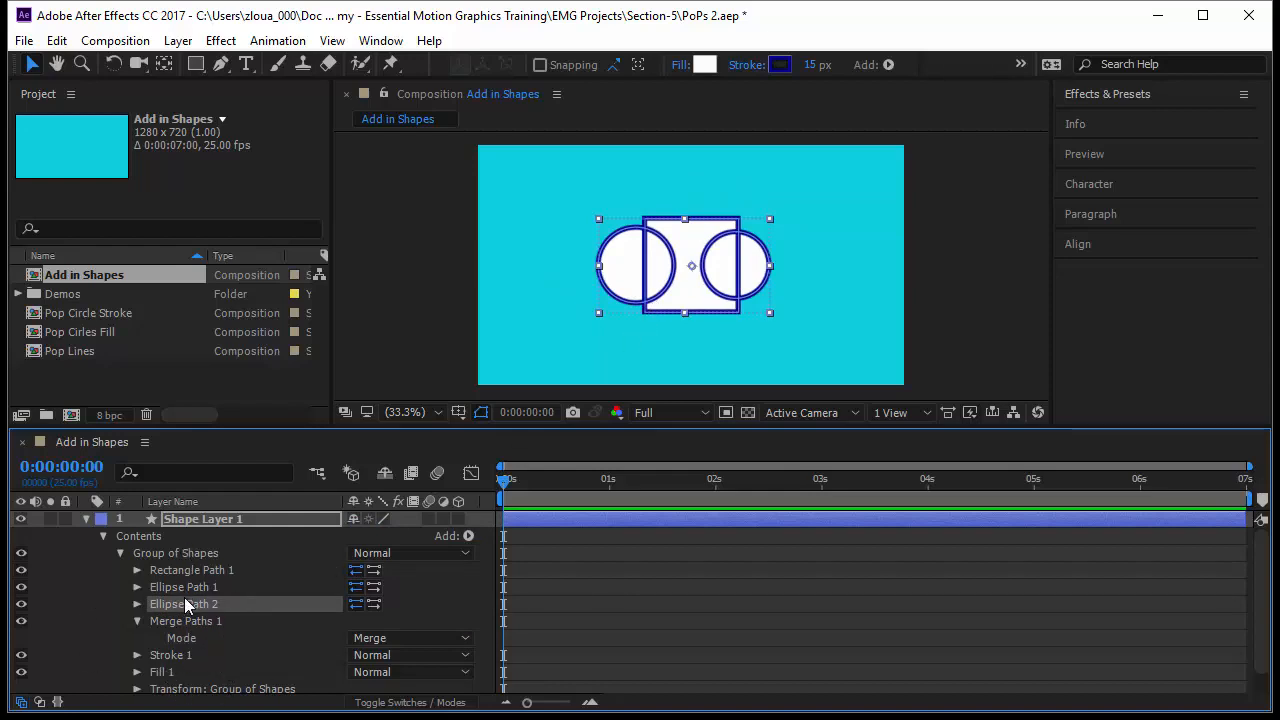
# Switch the merge mode to Subtract and select the rectangle and both ellipse paths to compare the result.
pyautogui.click(368, 640)
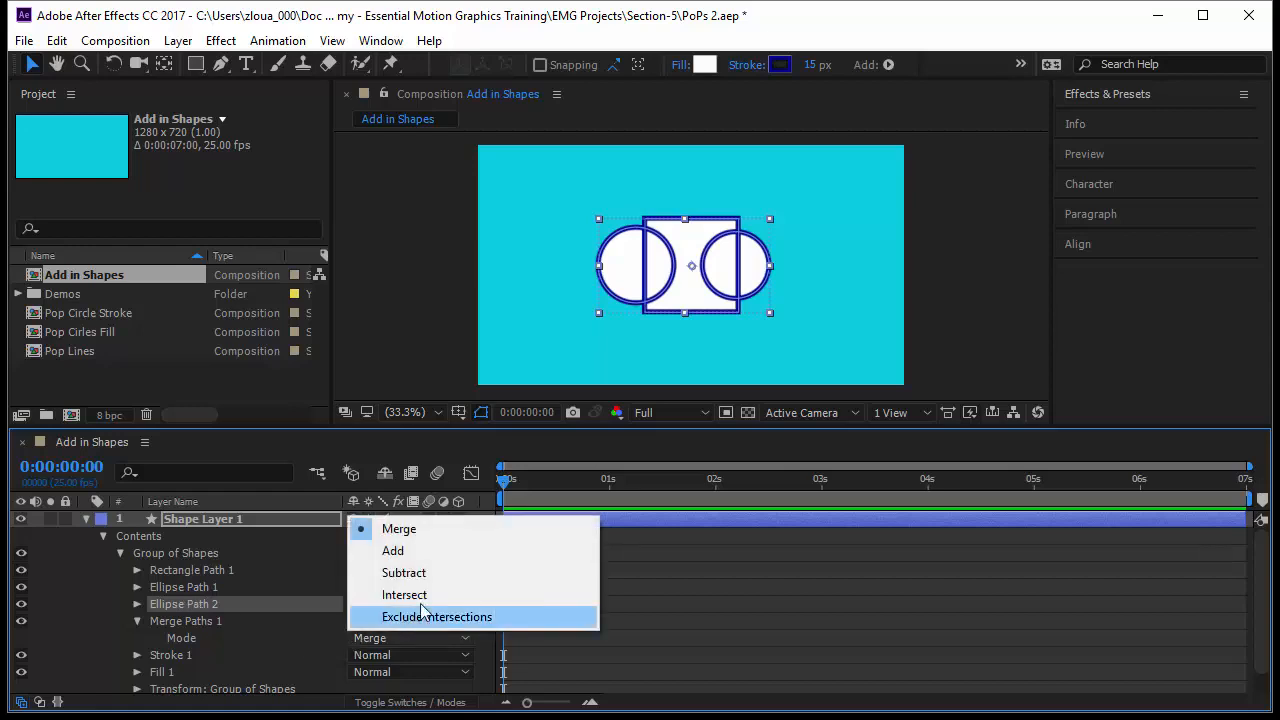
pyautogui.click(430, 578)
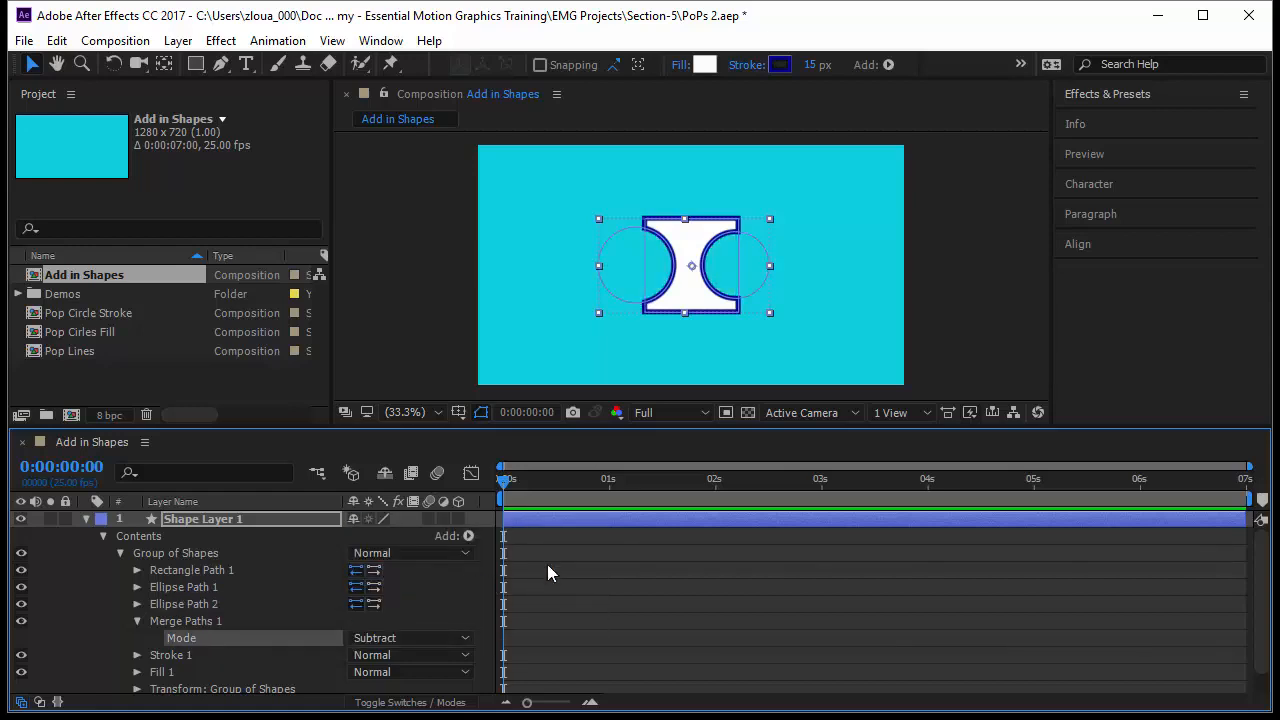
pyautogui.click(220, 569)
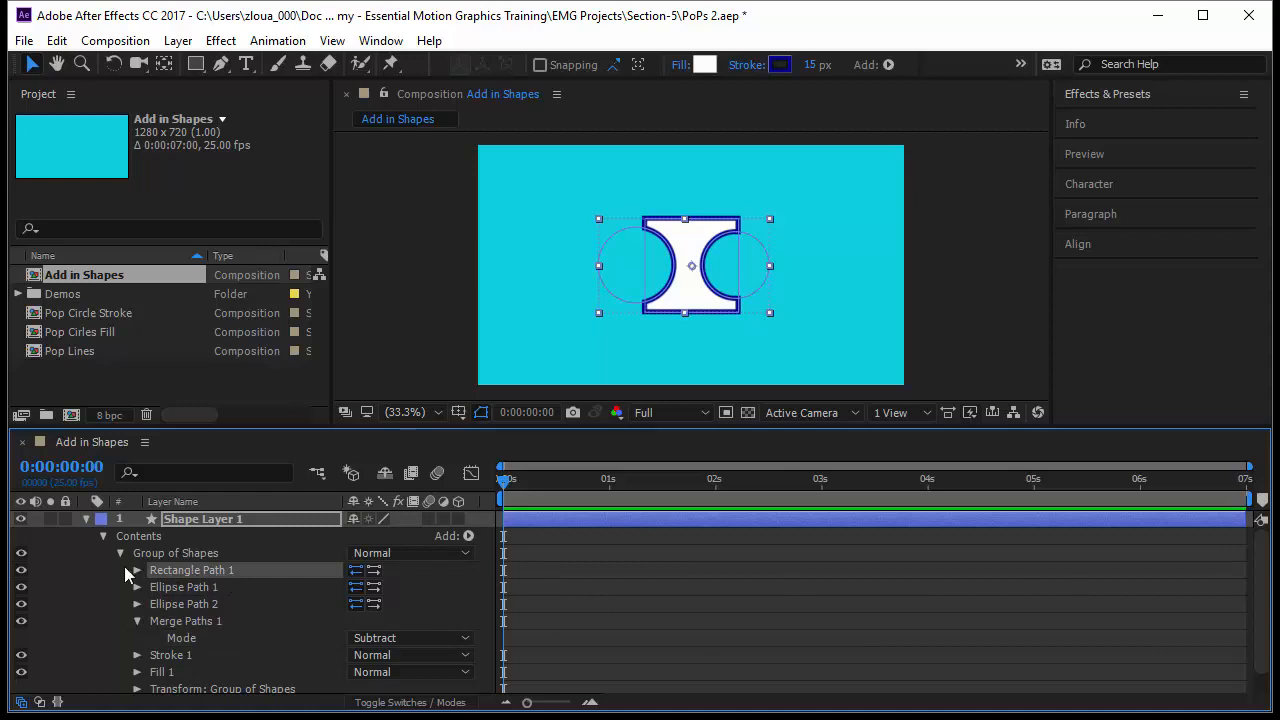
pyautogui.click(205, 586)
pyautogui.click(207, 603)
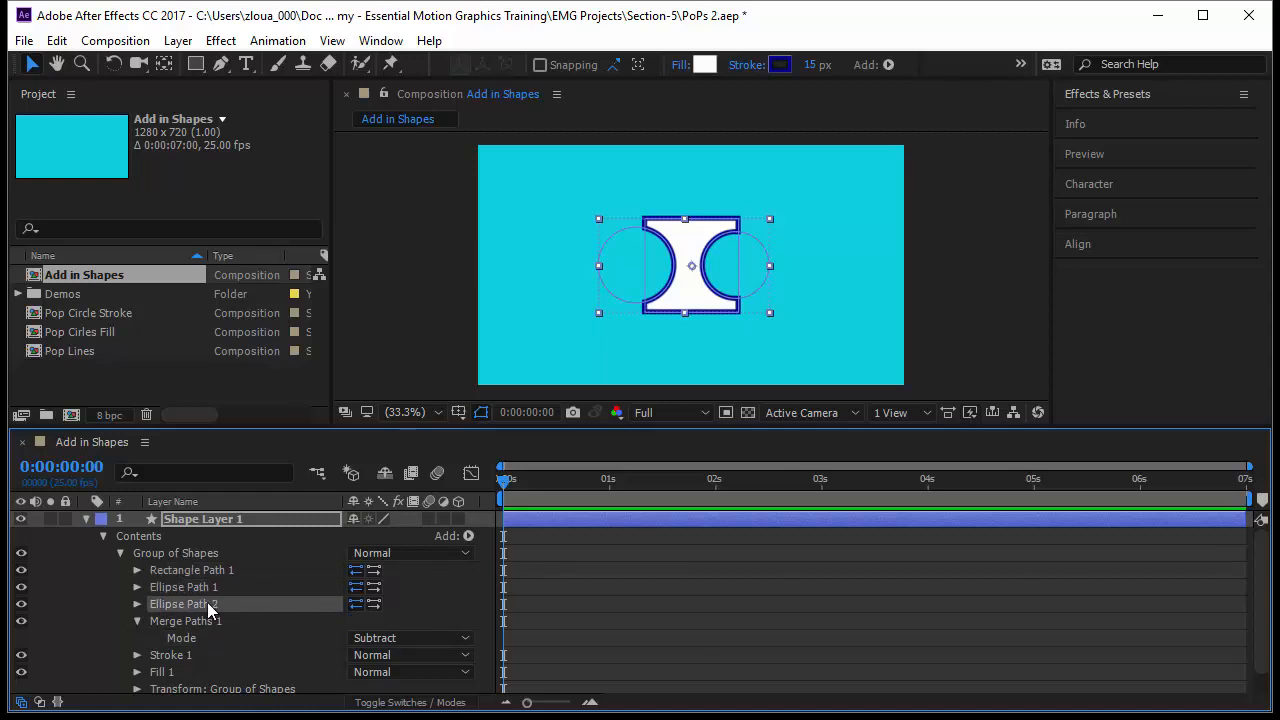
# Reorder the paths so Rectangle Path 1 comes first, followed by Ellipse Path 2 and Ellipse Path 1.
pyautogui.moveTo(207, 603); pyautogui.dragTo(205, 568)
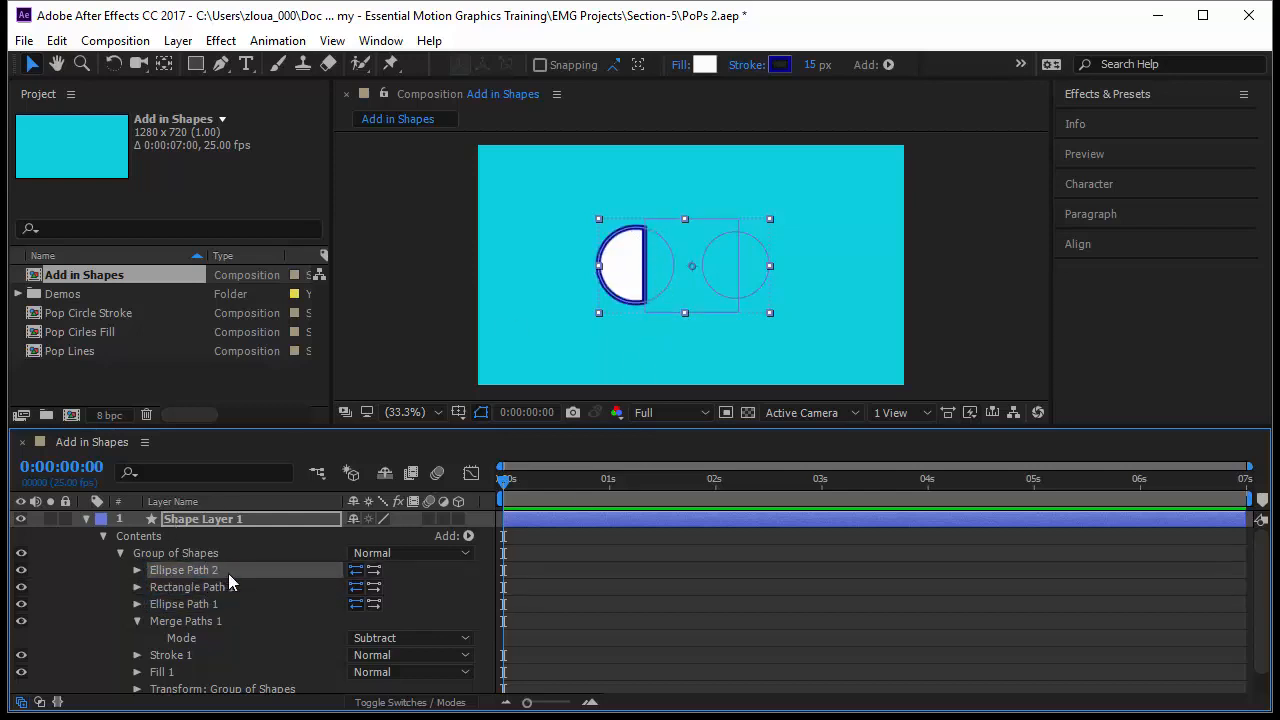
pyautogui.click(190, 588)
pyautogui.click(191, 605)
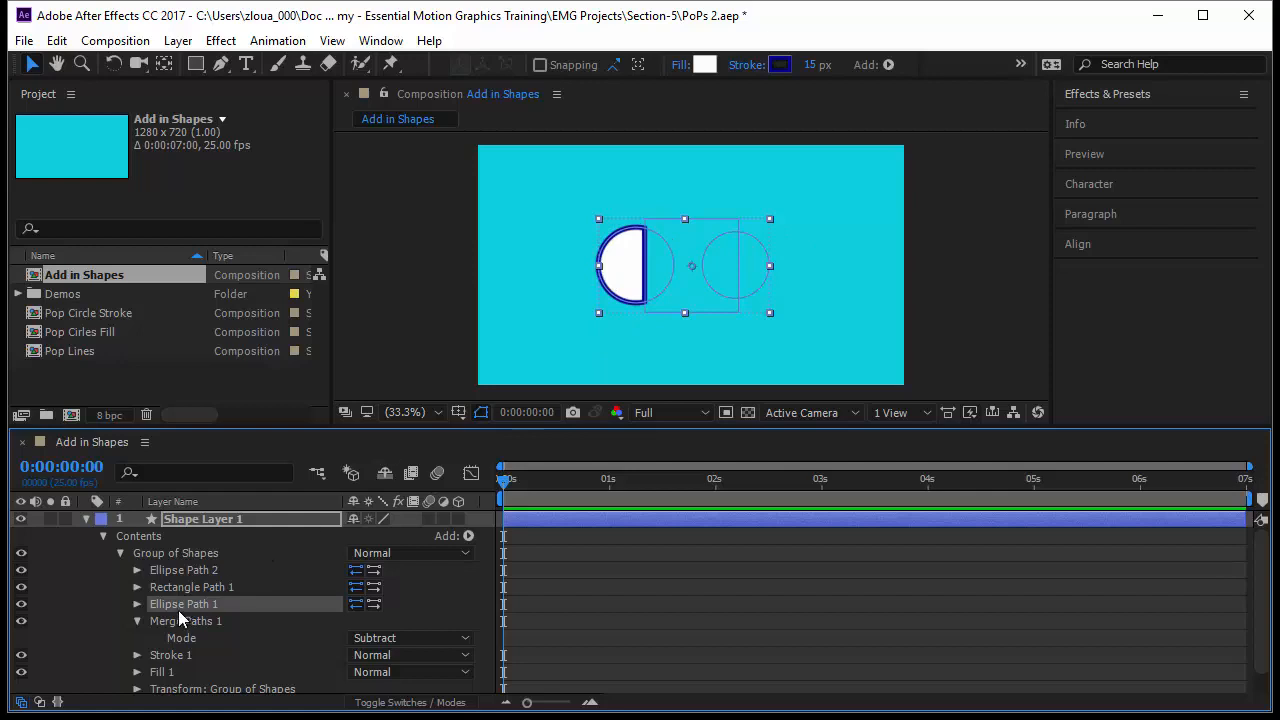
pyautogui.moveTo(188, 585); pyautogui.dragTo(180, 563)
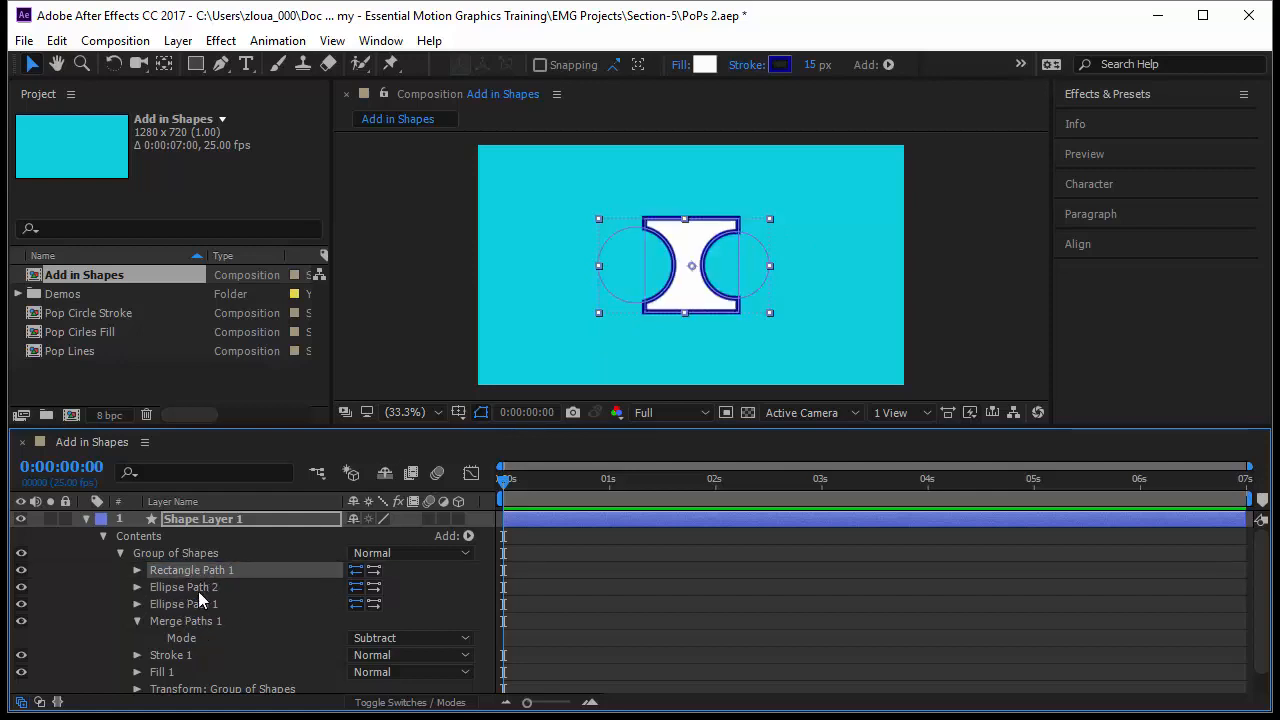
# Switch the merge mode to Intersect and select each path to see the overlap.
pyautogui.click(404, 641)
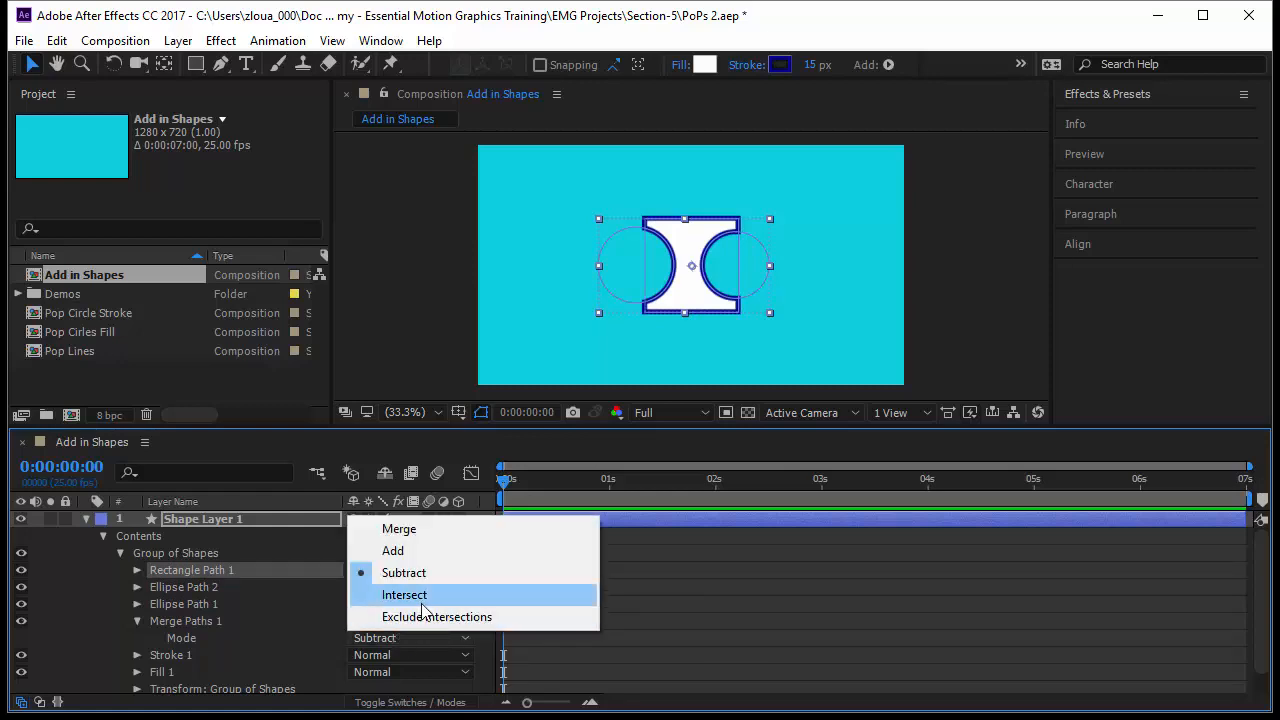
pyautogui.click(404, 596)
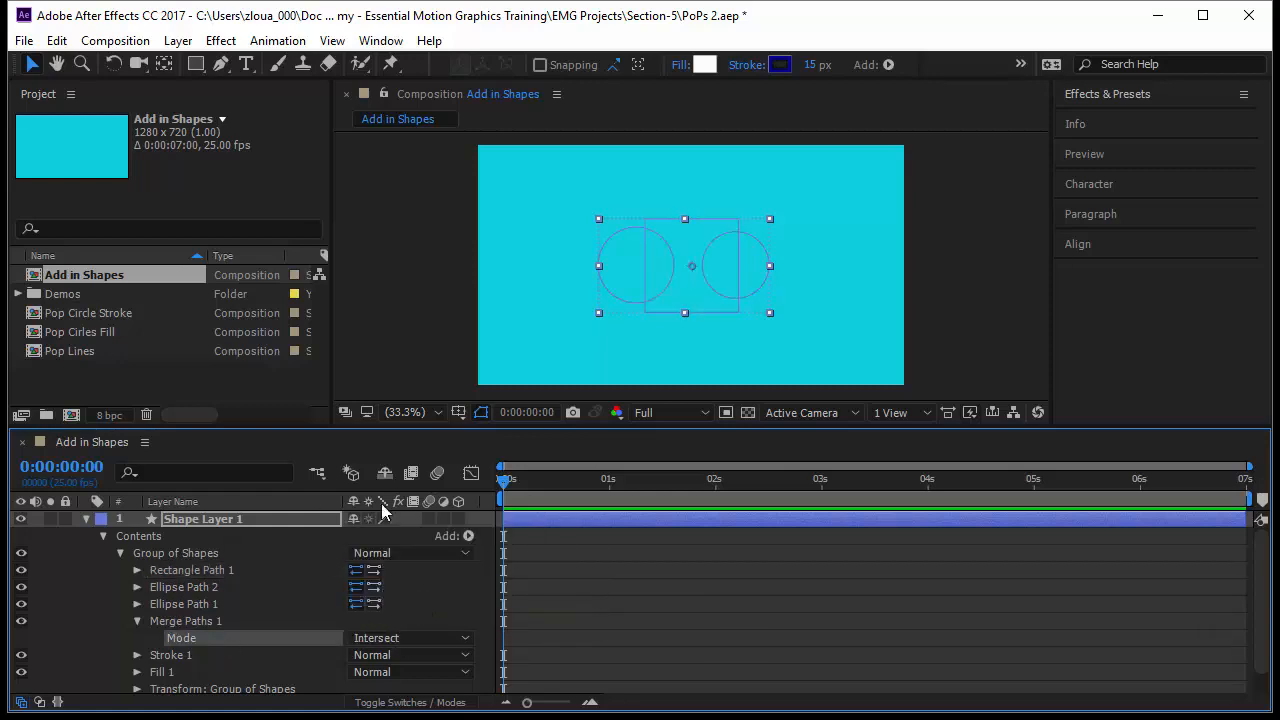
pyautogui.click(214, 571)
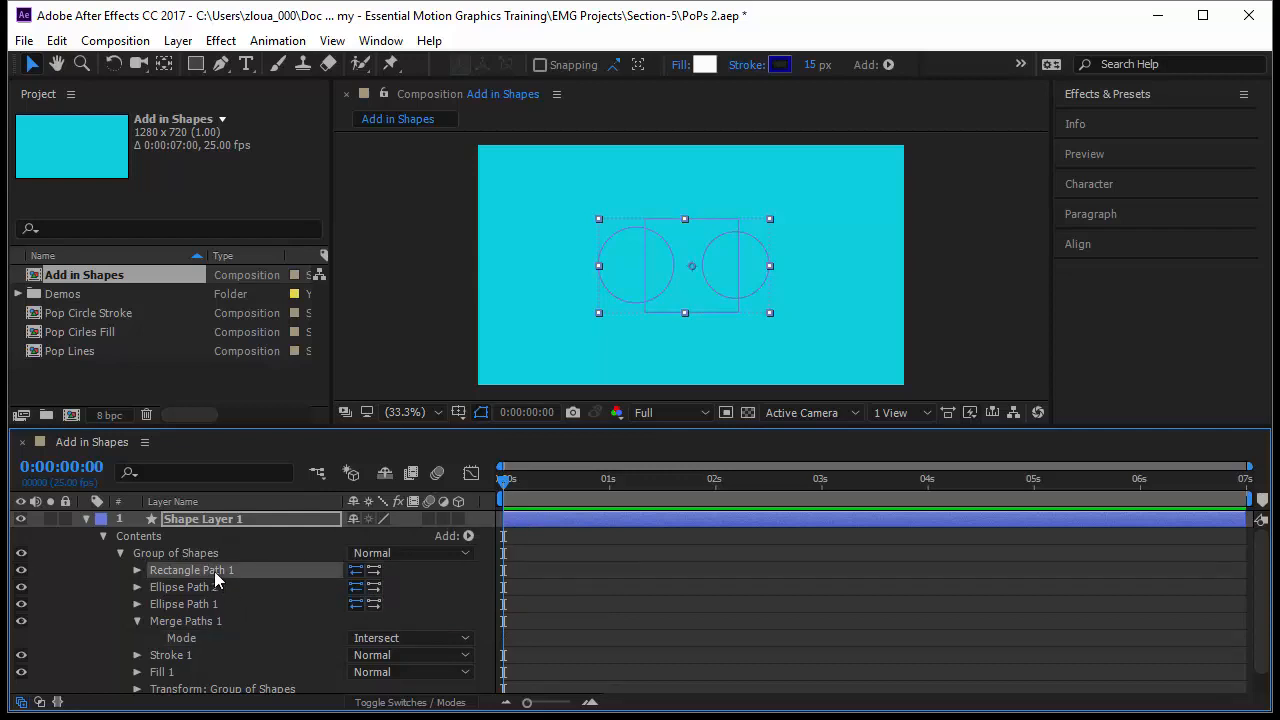
pyautogui.click(203, 587)
pyautogui.click(204, 604)
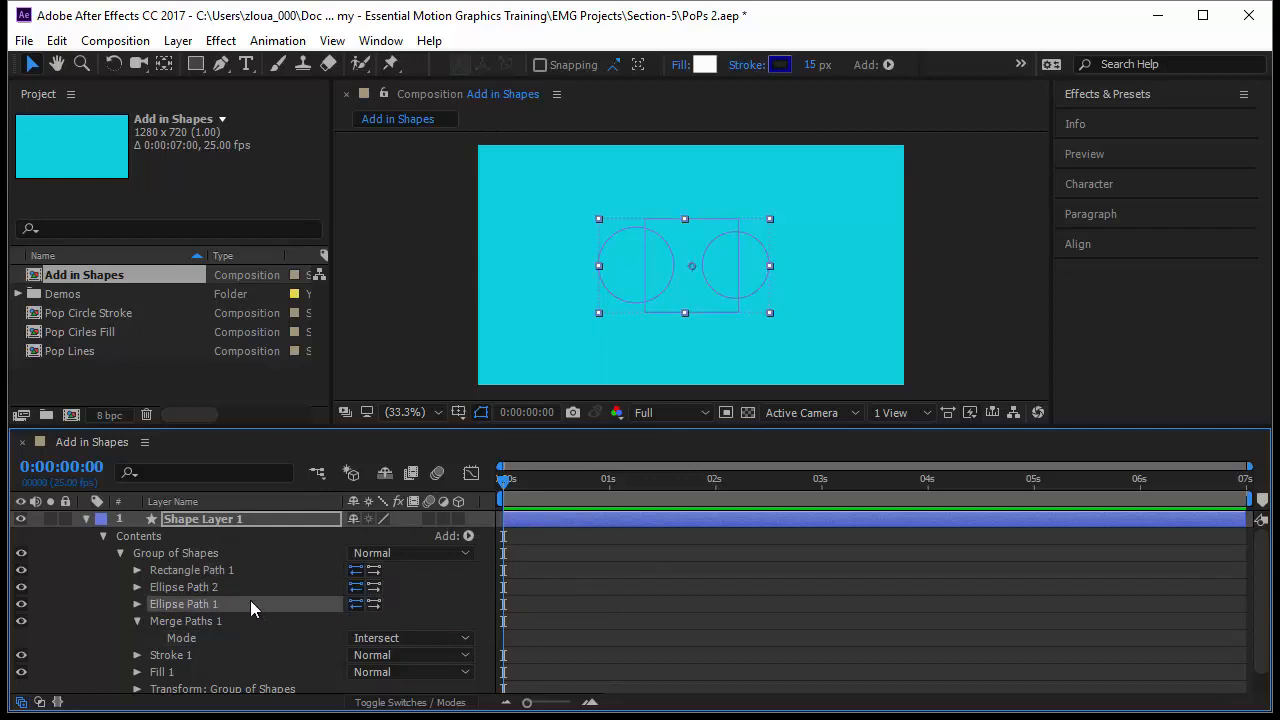
# Expand Ellipse Path 2 and scrub its position toward the centre and back out, leaving it at -168, 0.
pyautogui.click(137, 587)
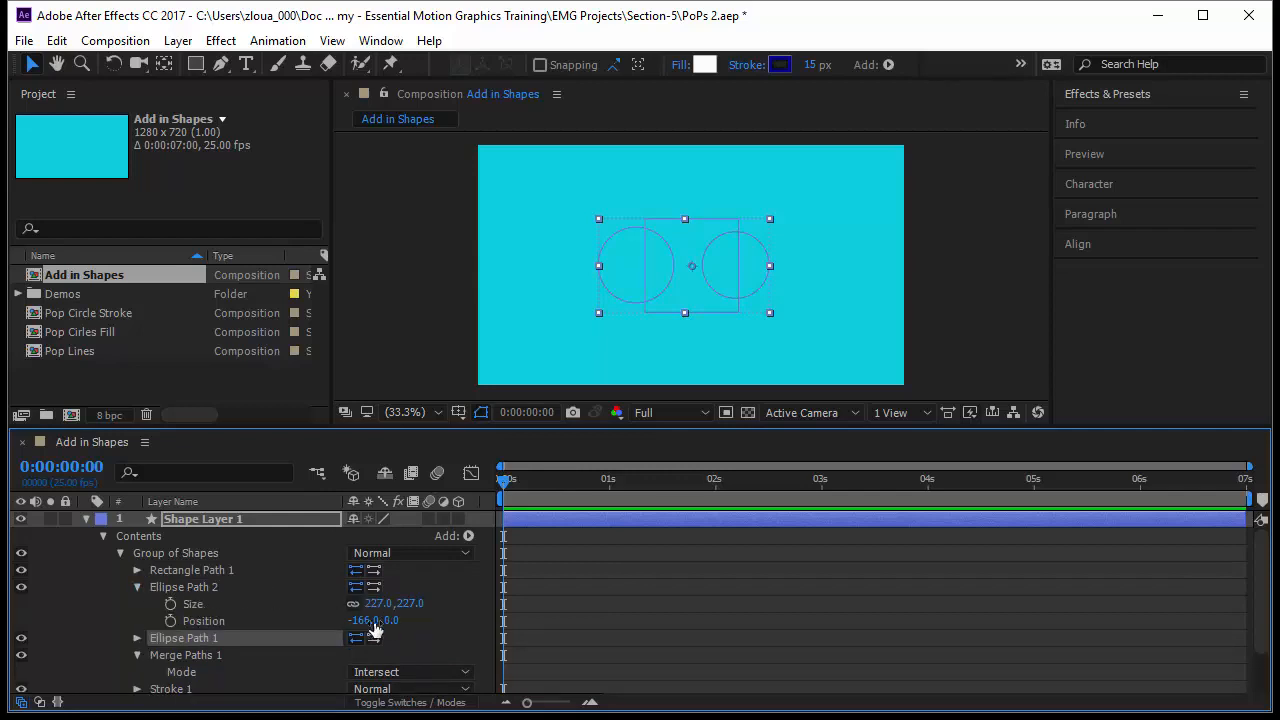
pyautogui.moveTo(358, 620); pyautogui.dragTo(594, 655)
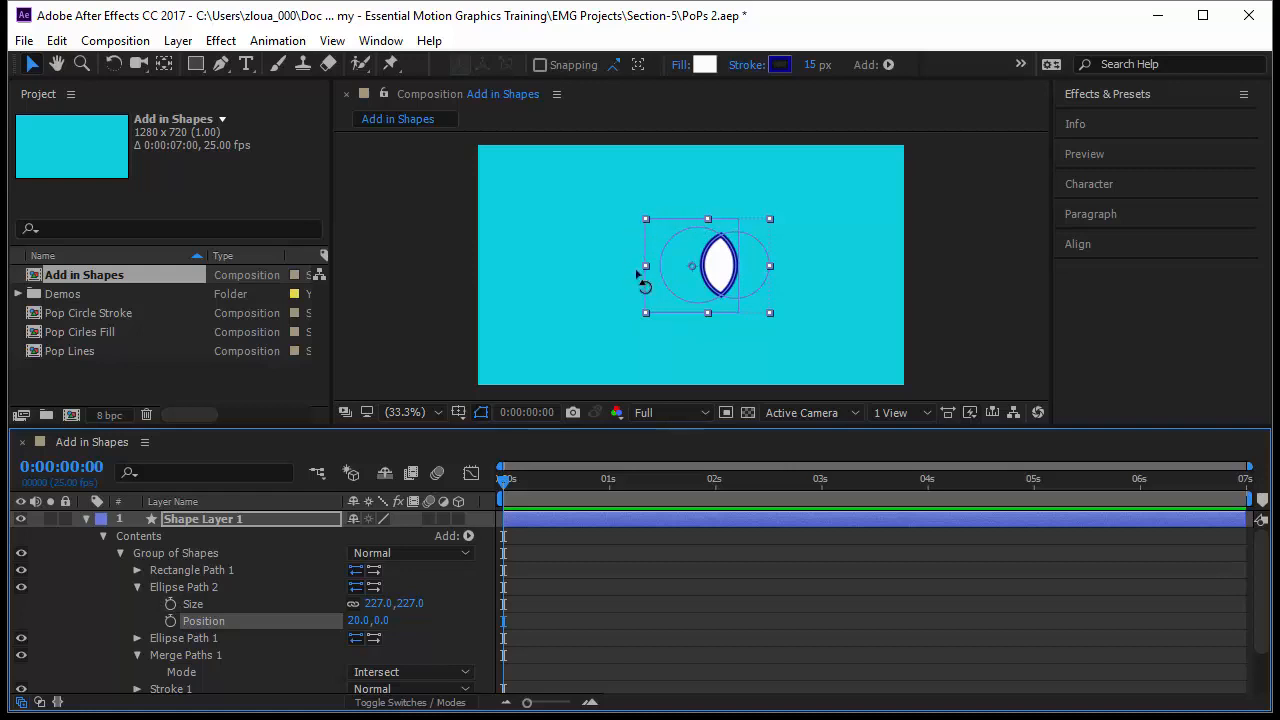
pyautogui.moveTo(360, 627); pyautogui.dragTo(172, 627)
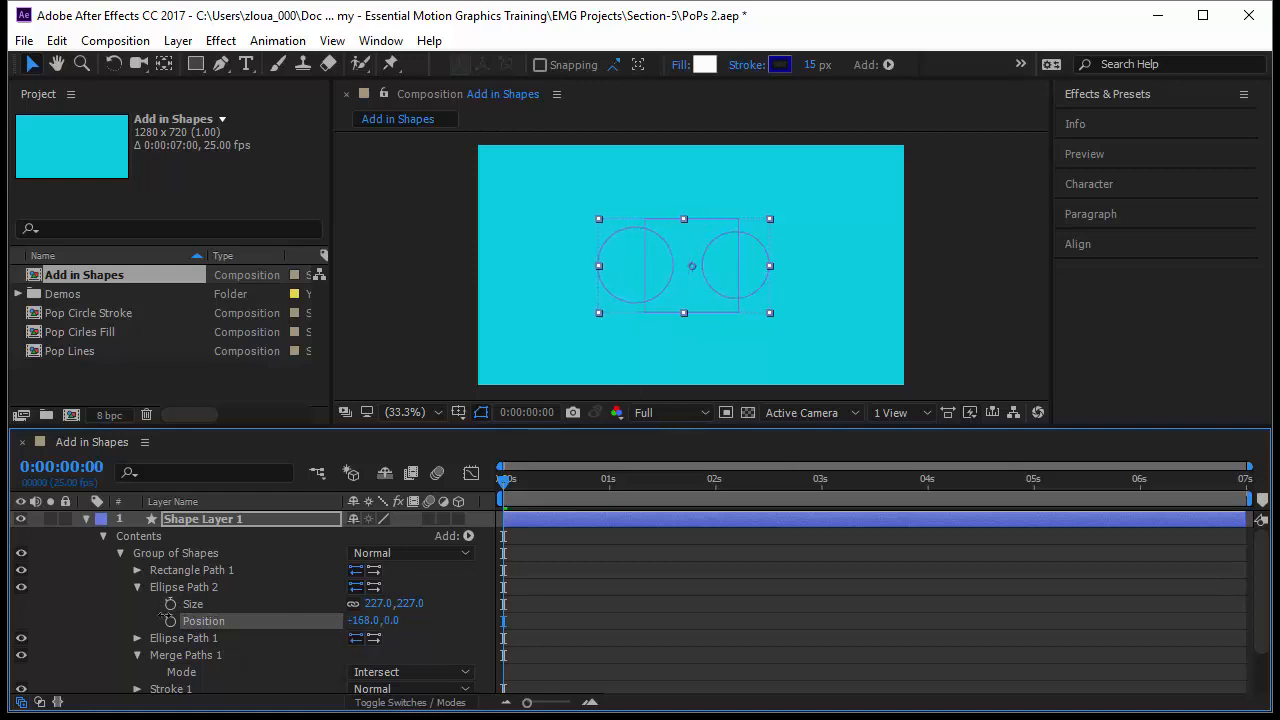
# Switch the merge mode to Exclude Intersections, select the ellipse paths and collapse Ellipse Path 2.
pyautogui.click(416, 672)
pyautogui.click(437, 651)
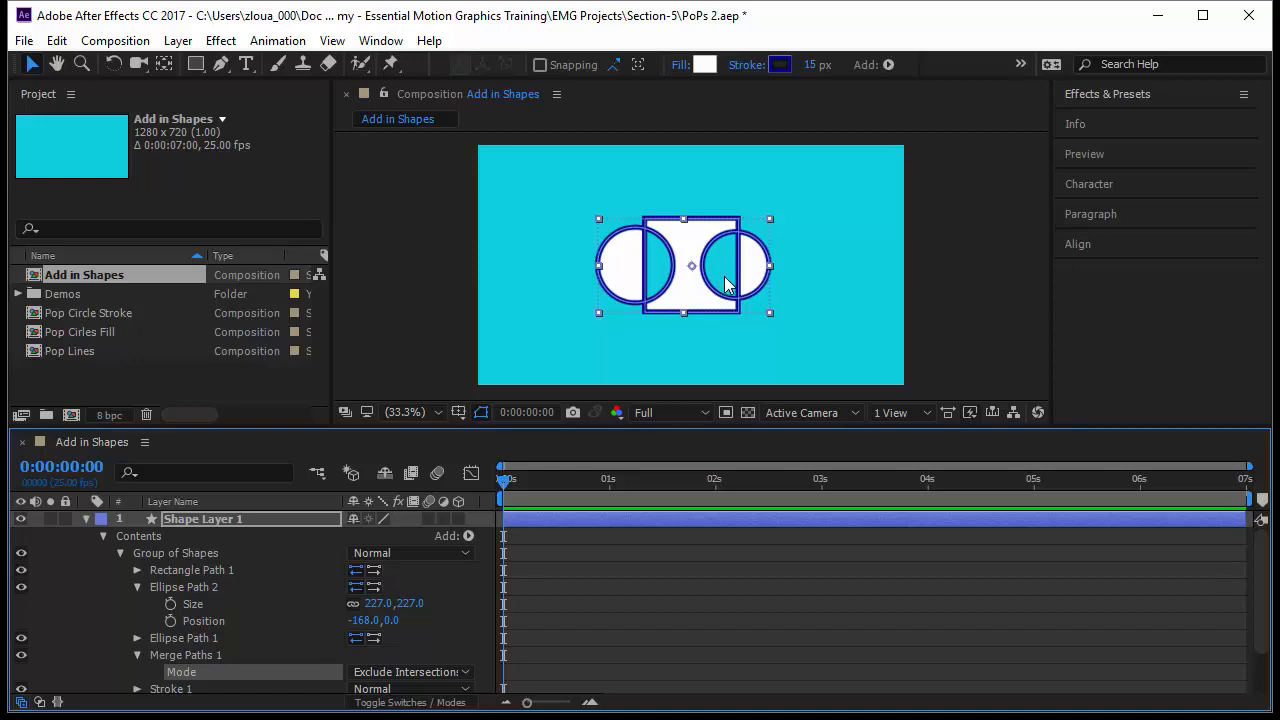
pyautogui.click(188, 588)
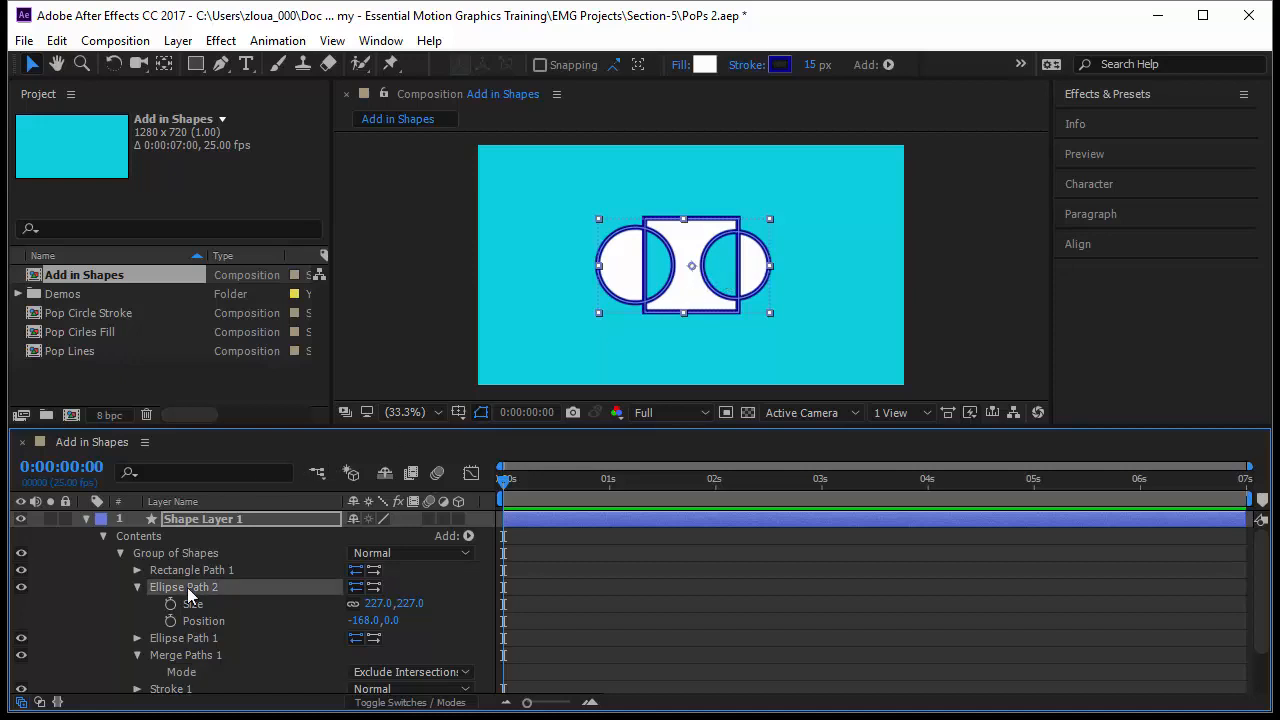
pyautogui.click(192, 637)
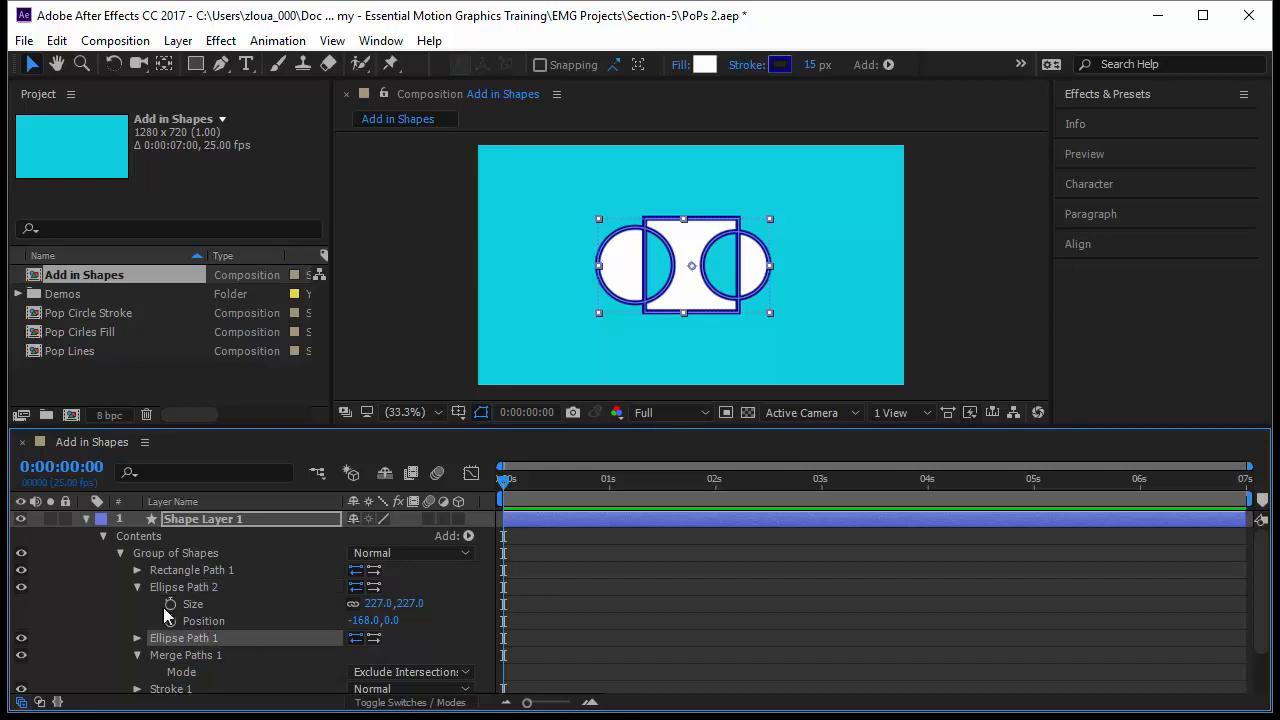
pyautogui.click(138, 584)
pyautogui.click(190, 623)
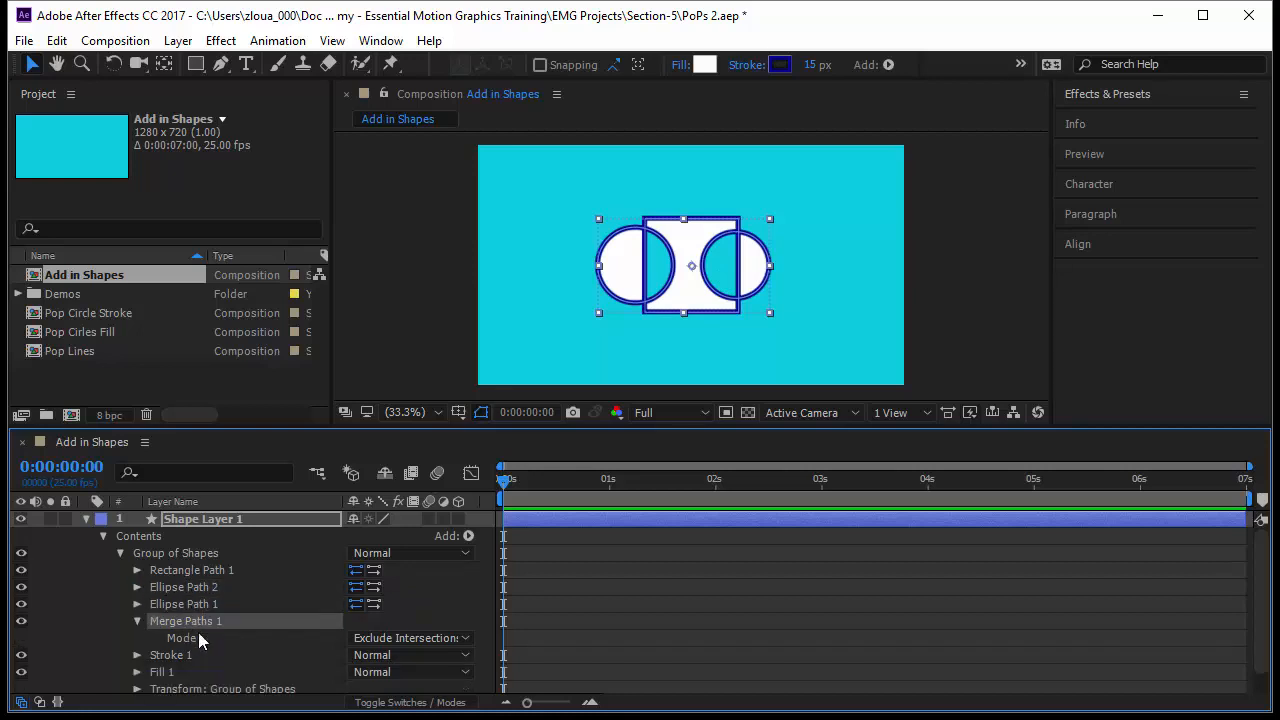
# Set the merge mode back to Add and collapse Merge Paths 1.
pyautogui.click(372, 640)
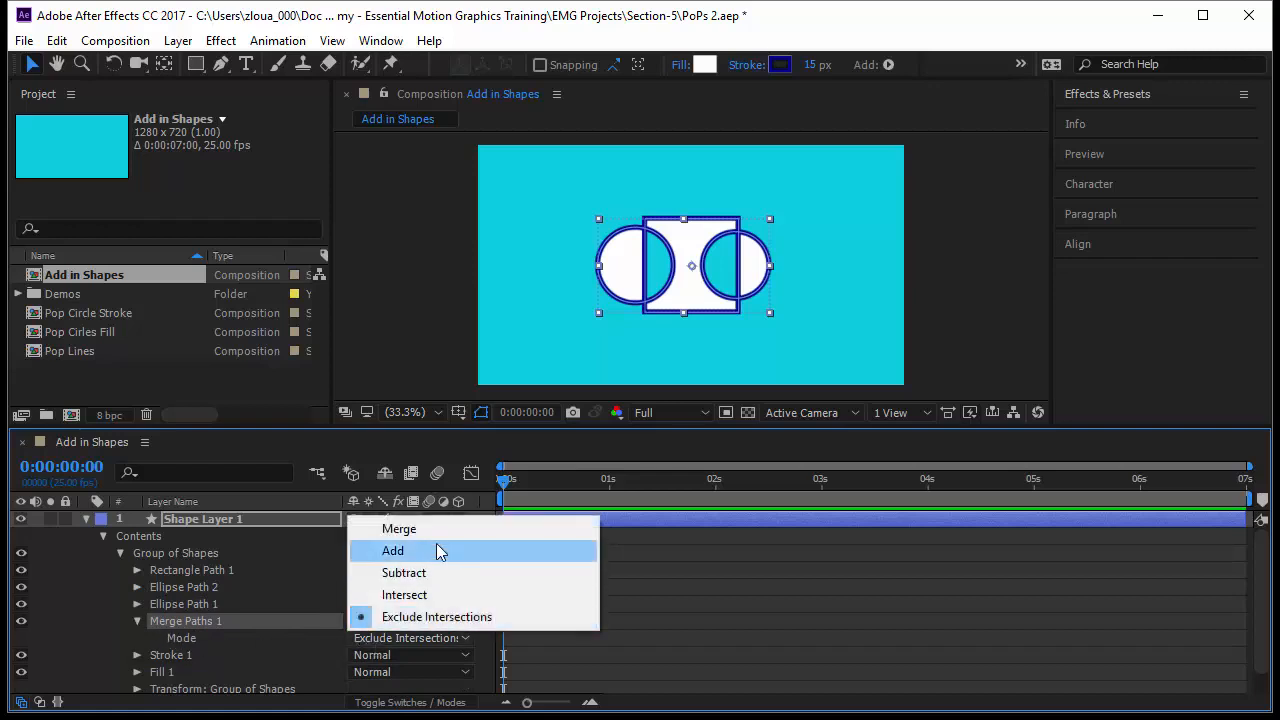
pyautogui.click(434, 553)
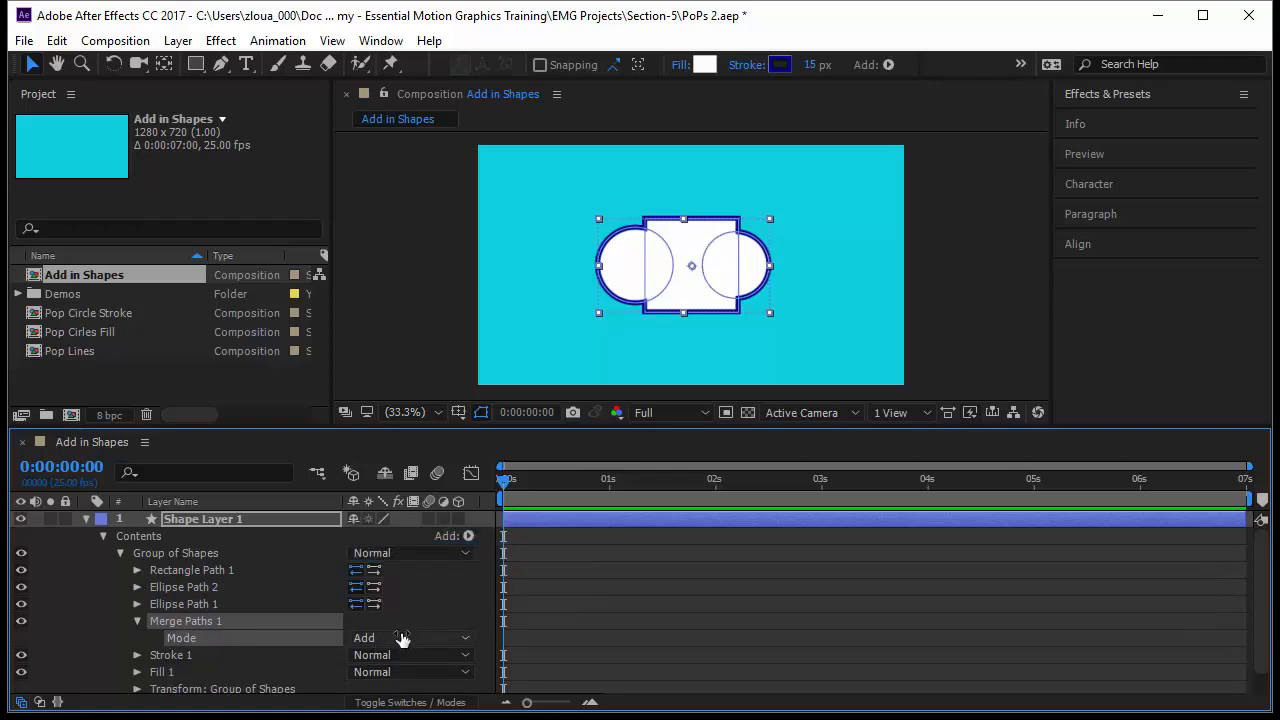
pyautogui.click(137, 621)
# Try moving Merge Paths 1 above Ellipse Path 1, then return it below all three paths.
pyautogui.moveTo(176, 617)
pyautogui.mouseDown()
pyautogui.moveTo(170, 590)
pyautogui.moveTo(174, 603)
pyautogui.mouseUp()
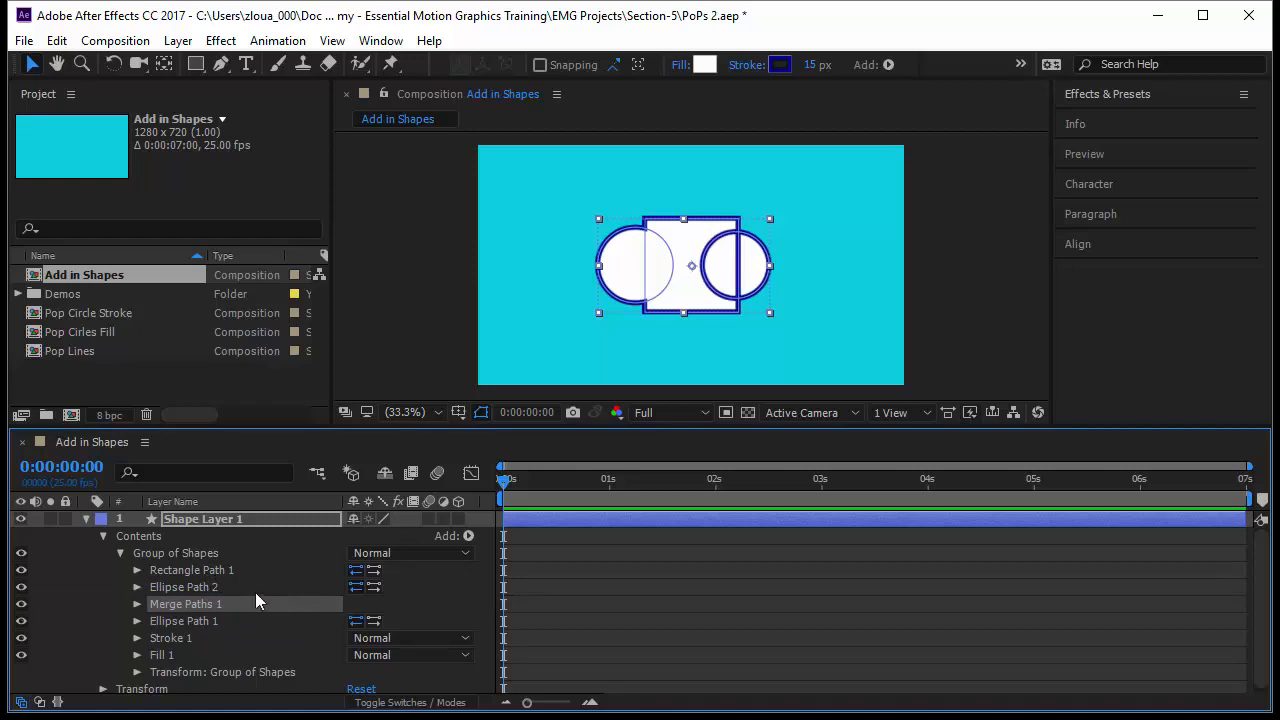
pyautogui.click(194, 570)
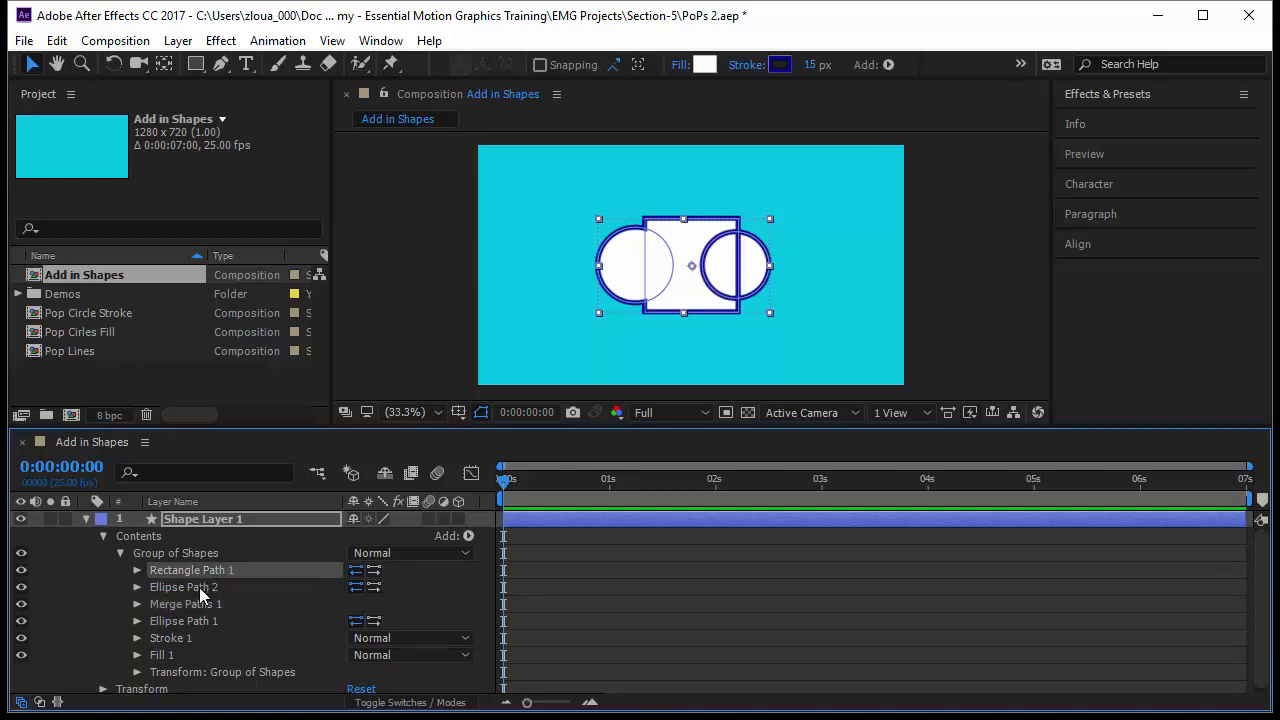
pyautogui.click(199, 587)
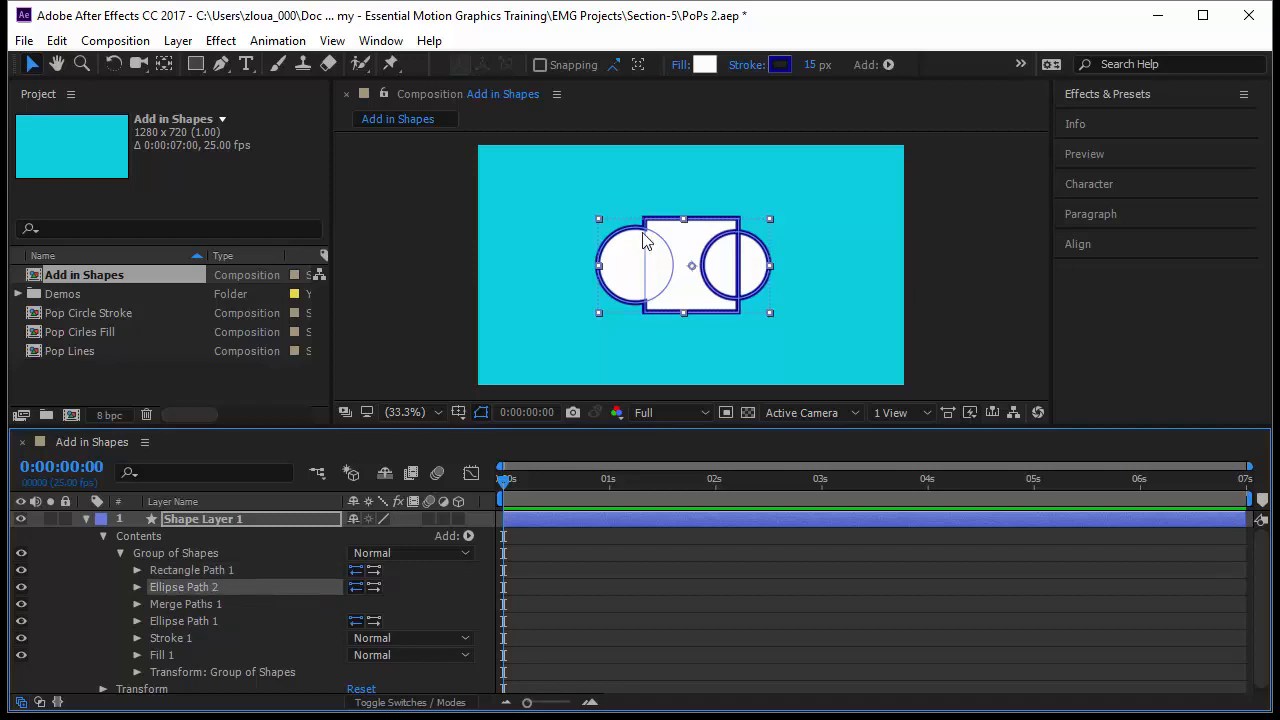
pyautogui.click(209, 621)
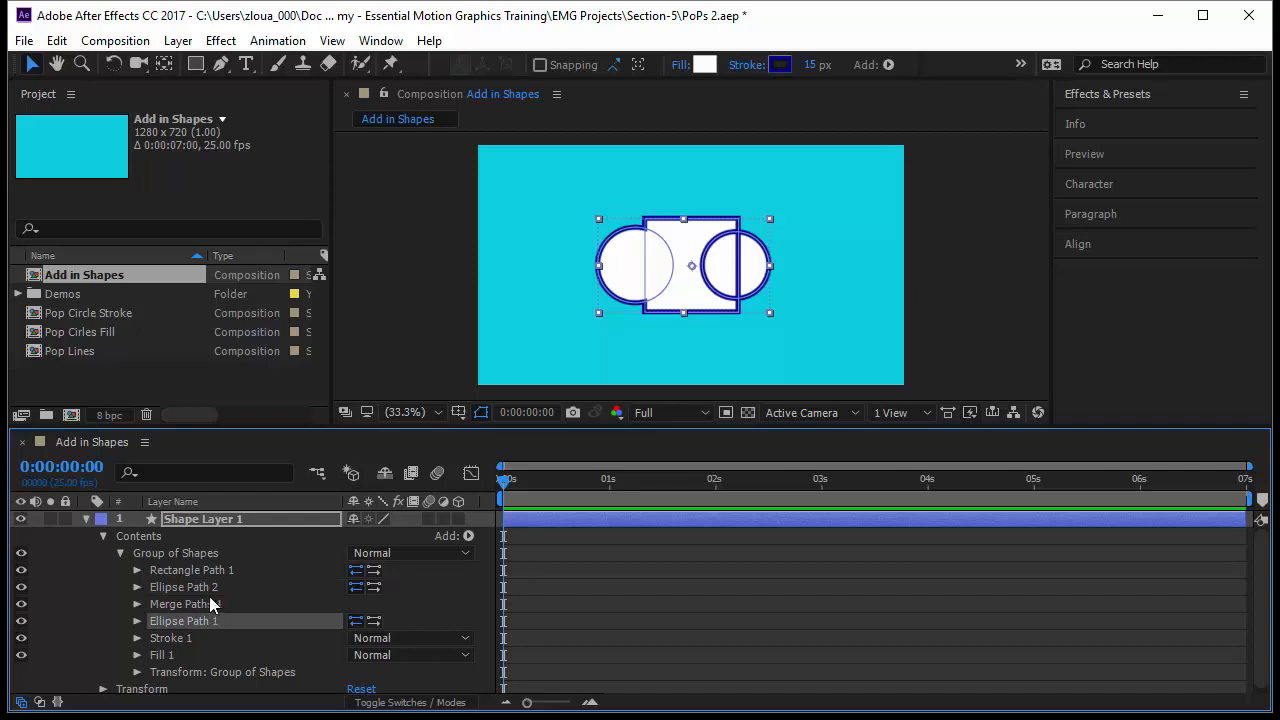
pyautogui.moveTo(211, 600); pyautogui.dragTo(211, 625)
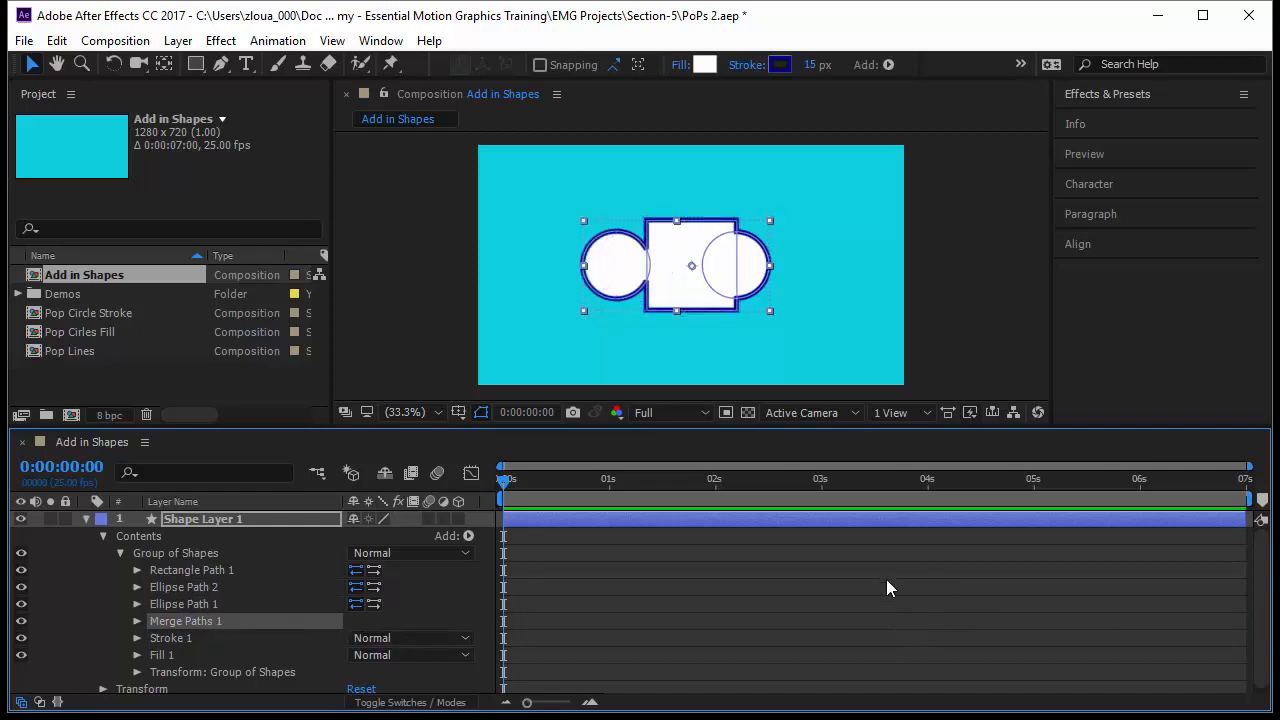
# Select the shape group and scrub Rectangle Path 1's horizontal position to the left.
pyautogui.click(822, 610)
pyautogui.click(662, 265)
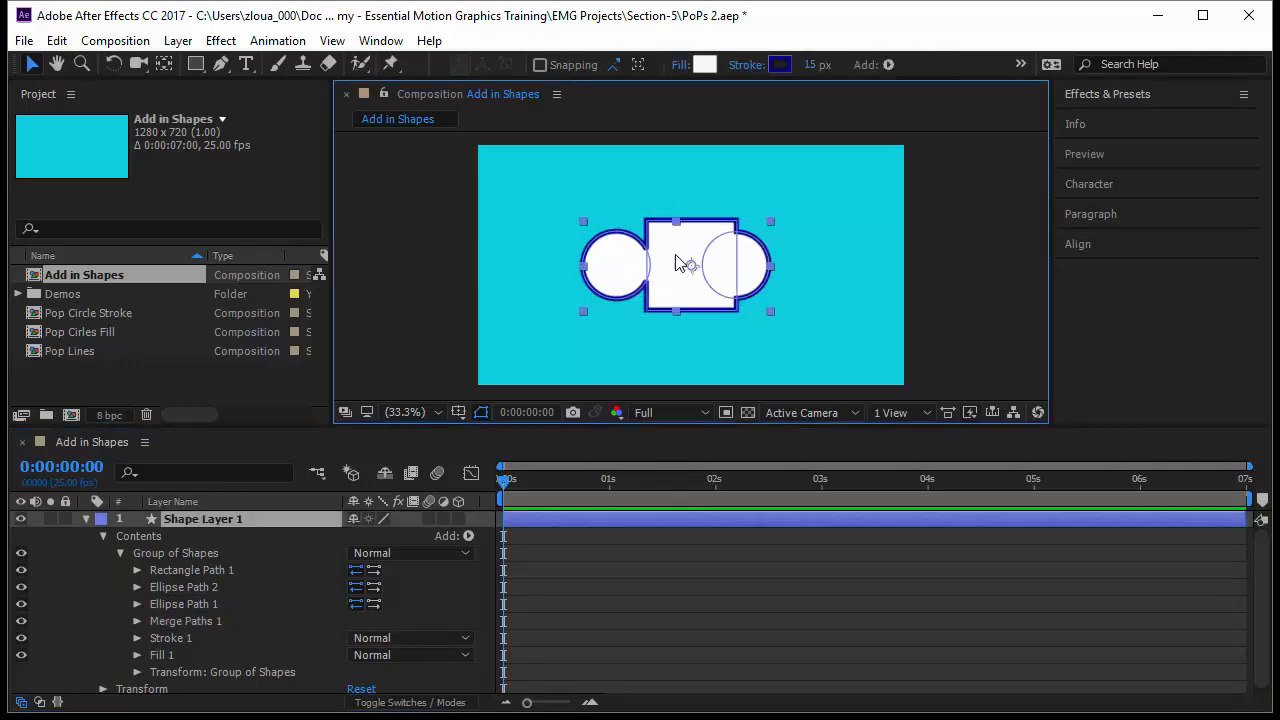
pyautogui.doubleClick(656, 228)
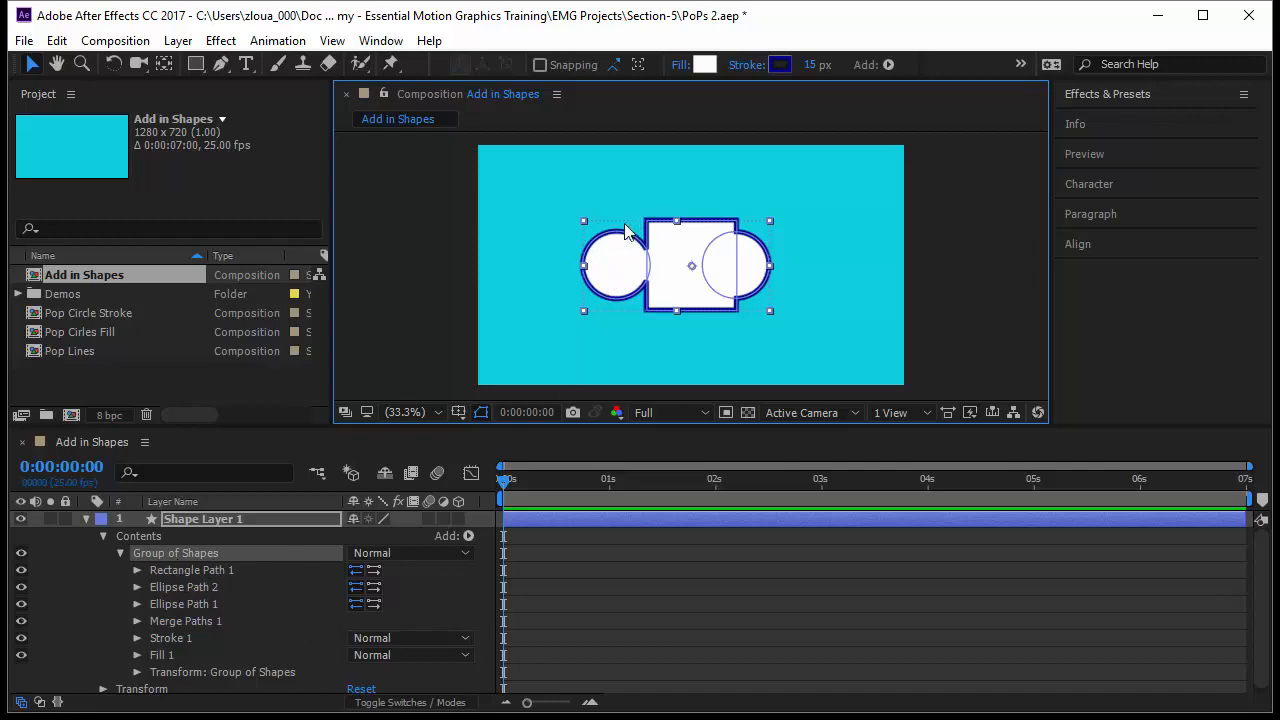
pyautogui.click(202, 570)
pyautogui.click(136, 570)
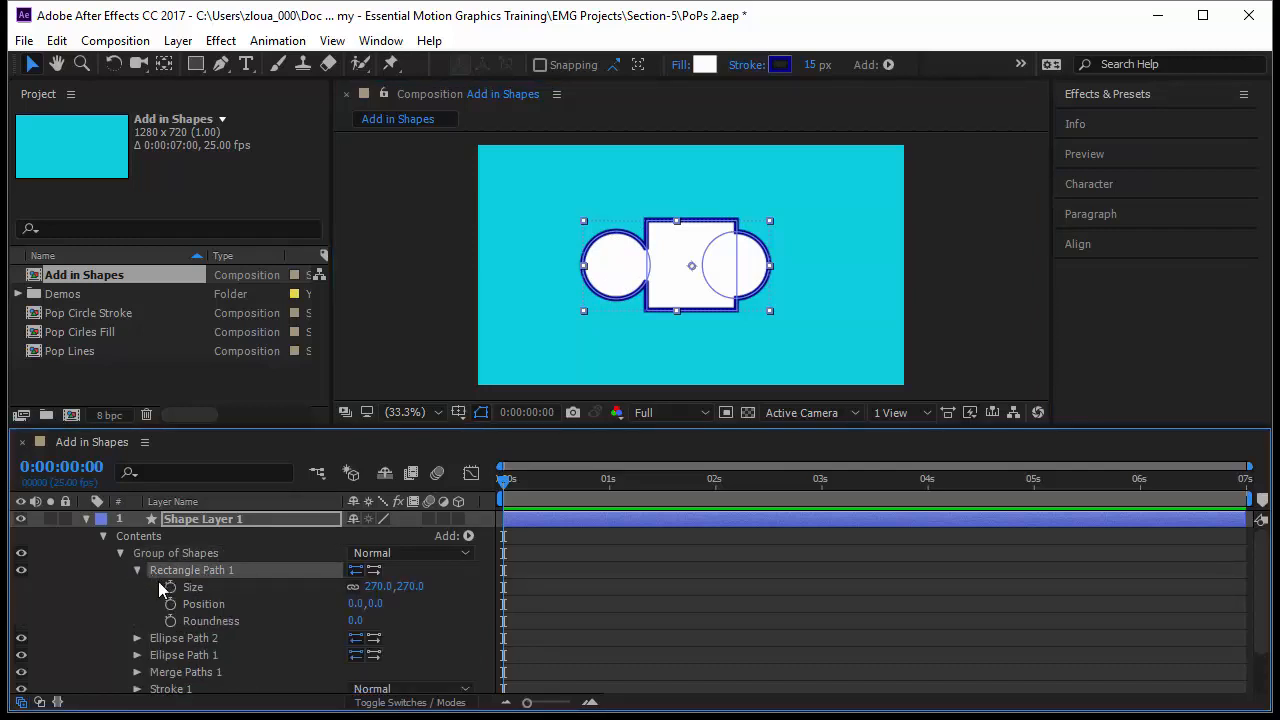
pyautogui.moveTo(358, 603); pyautogui.dragTo(306, 604)
pyautogui.click(136, 570)
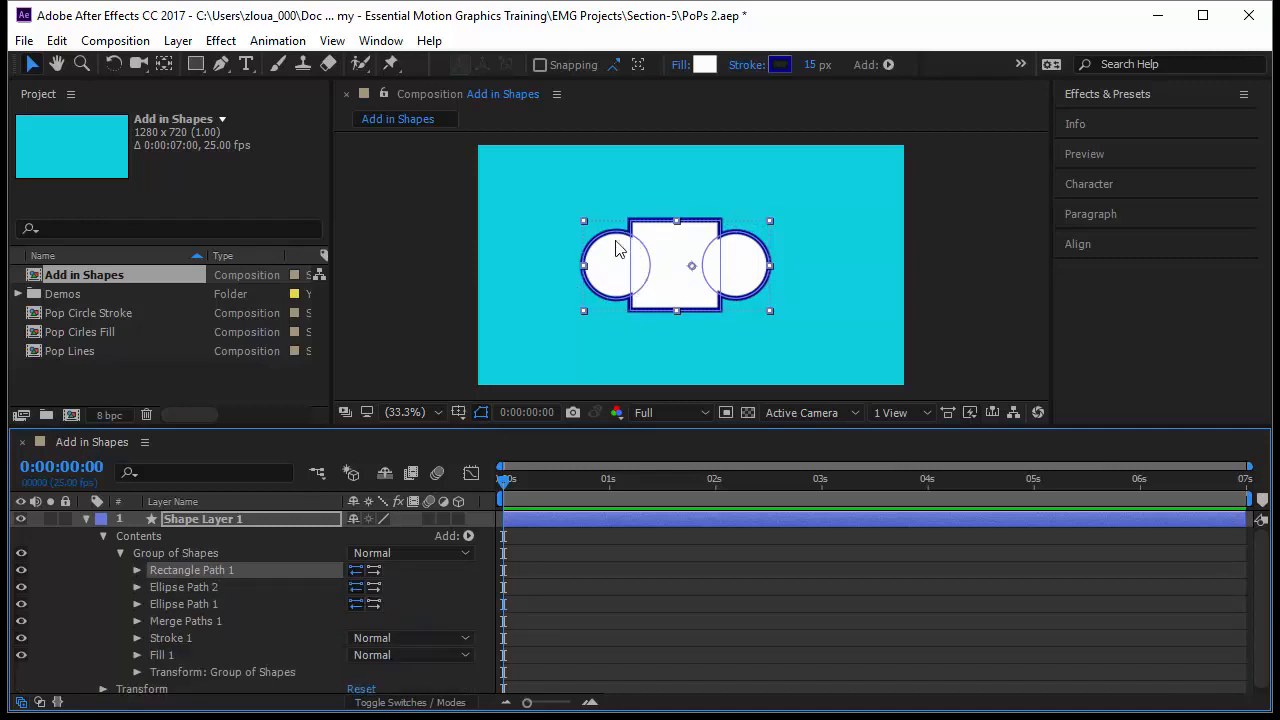
# Collapse Group of Shapes, deselect and reselect it to review the finished compound shape.
pyautogui.click(119, 555)
pyautogui.click(264, 604)
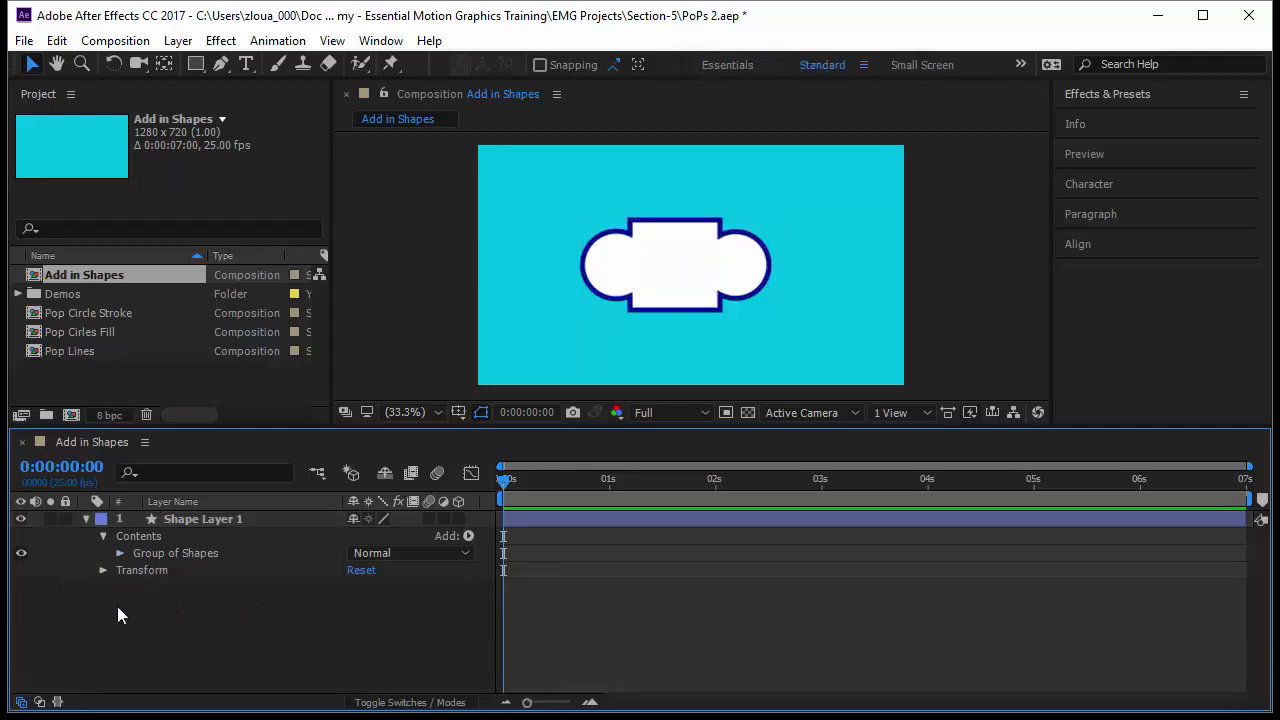
pyautogui.click(152, 553)
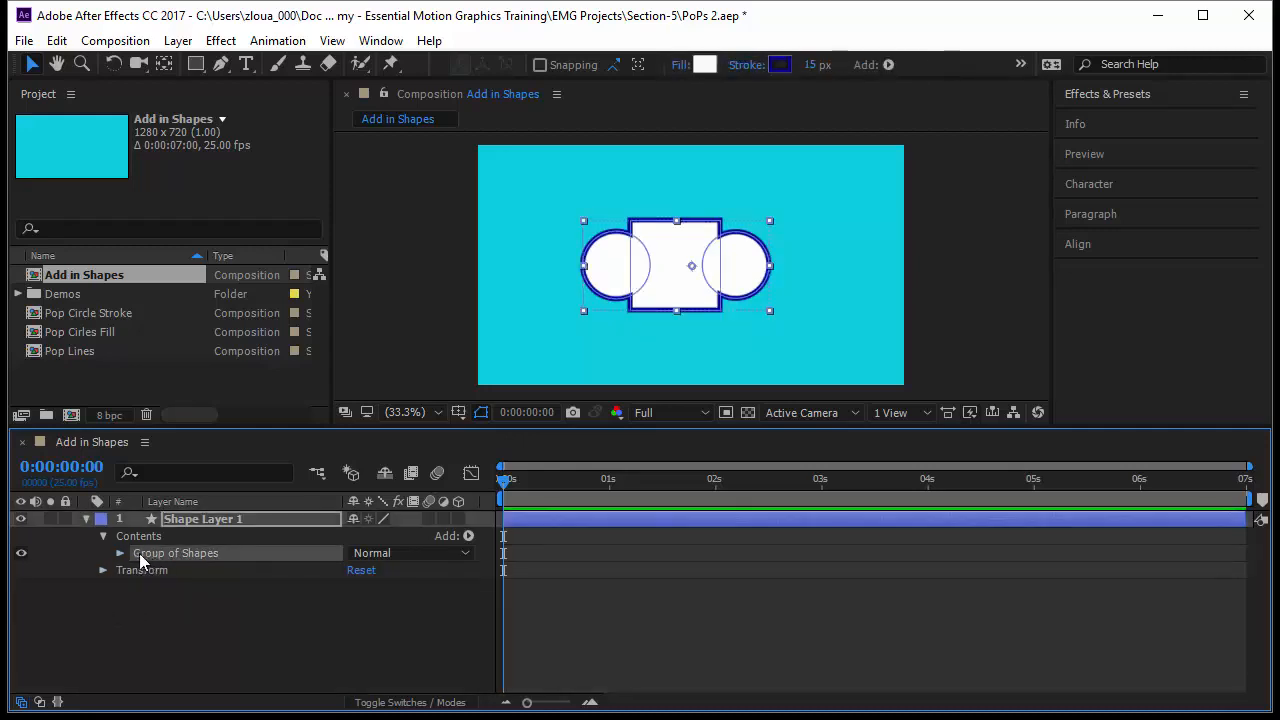
# Add an Ellipse path to the shape layer's contents, outside Group of Shapes.
pyautogui.click(468, 536)
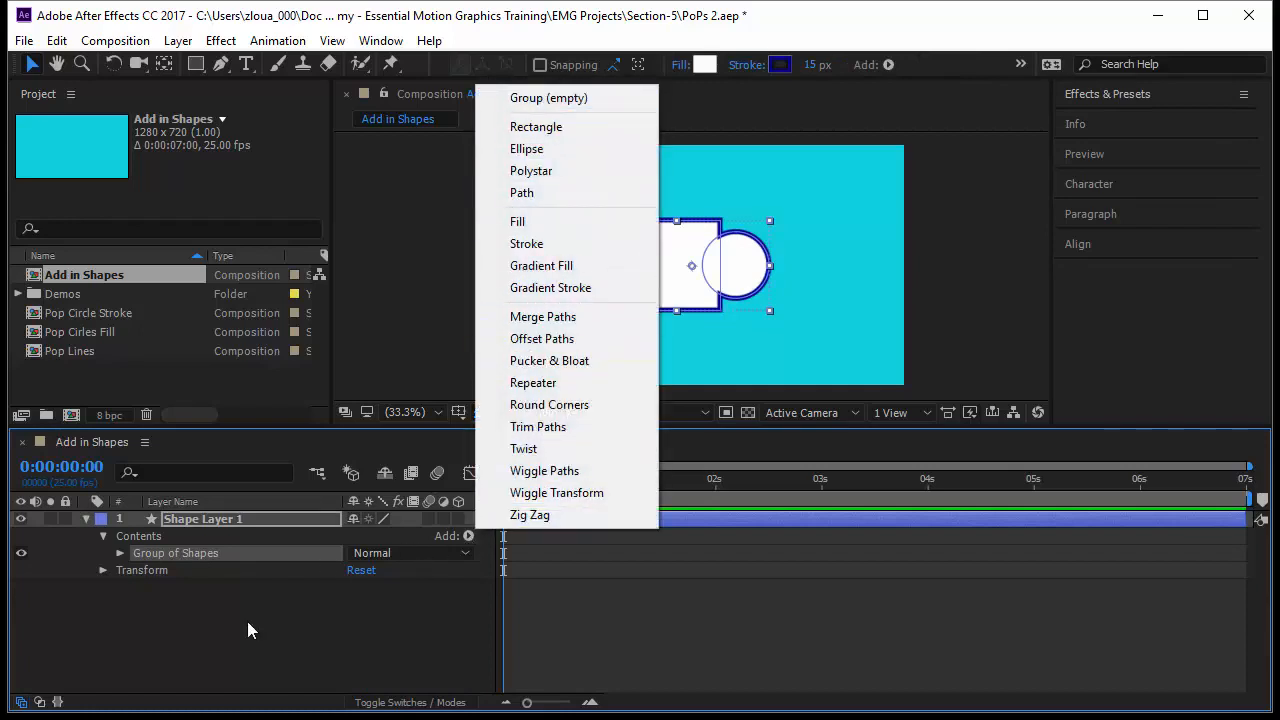
pyautogui.click(156, 585)
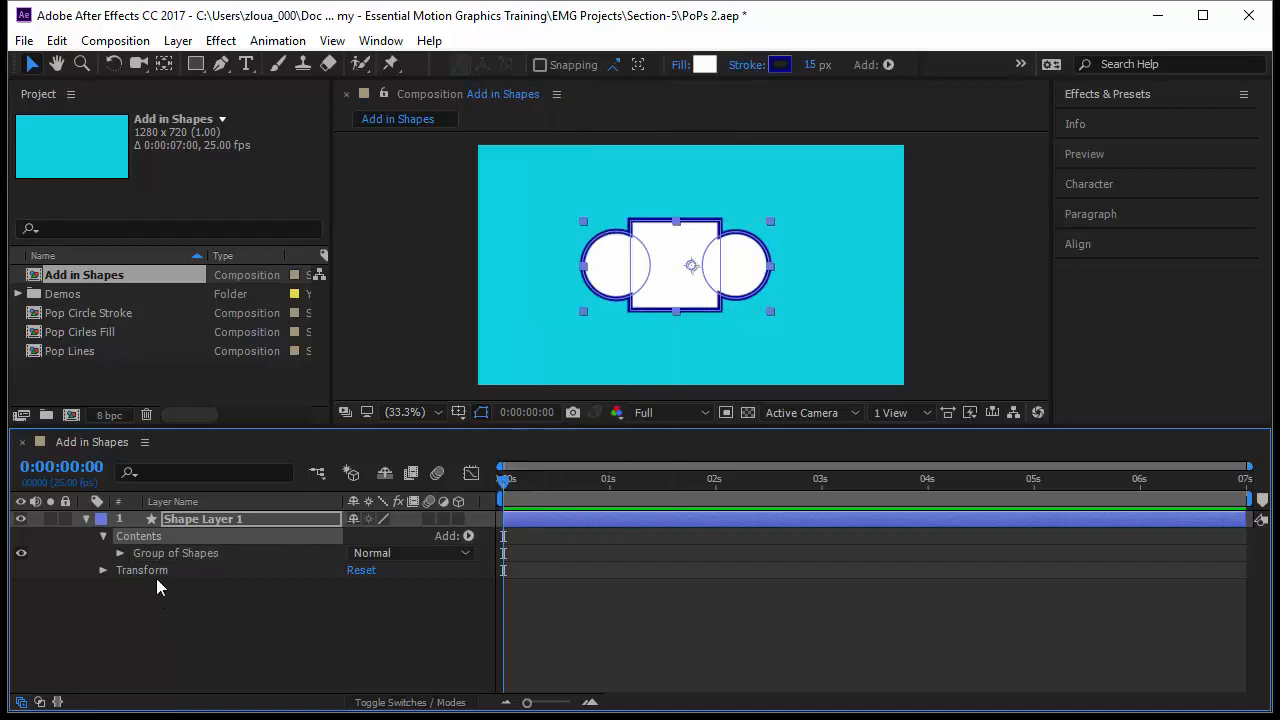
pyautogui.click(469, 536)
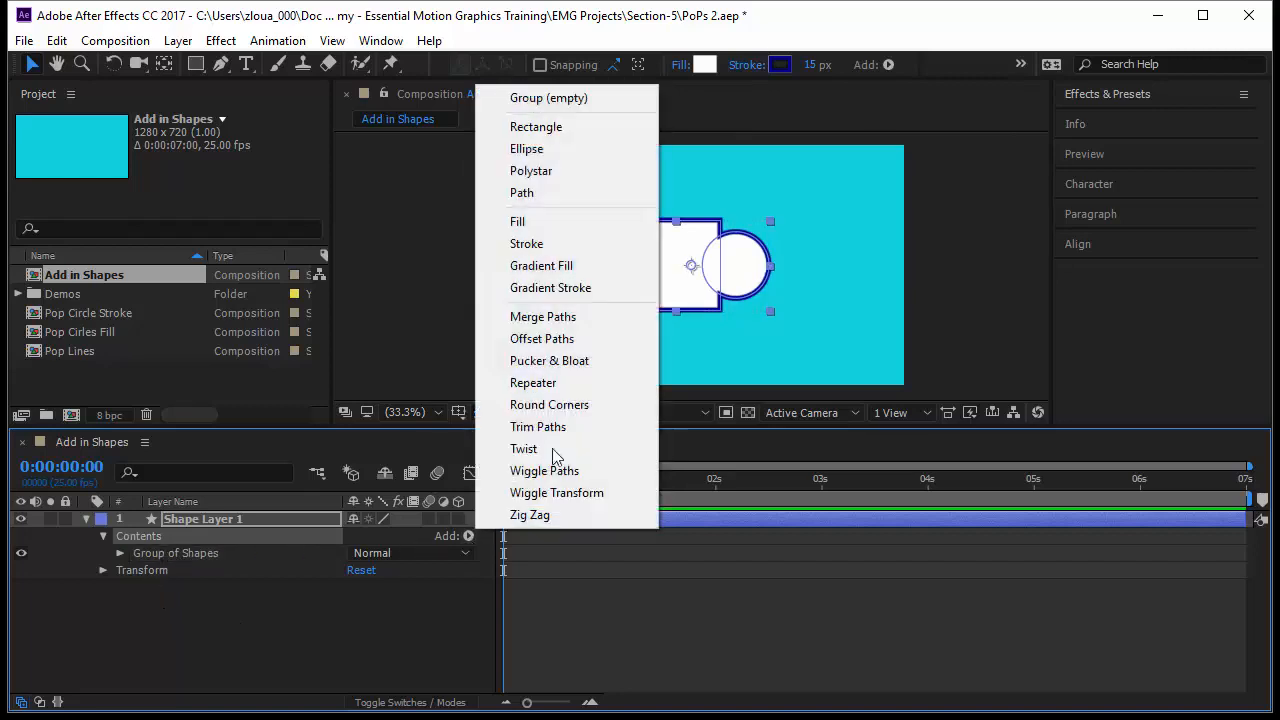
pyautogui.click(625, 151)
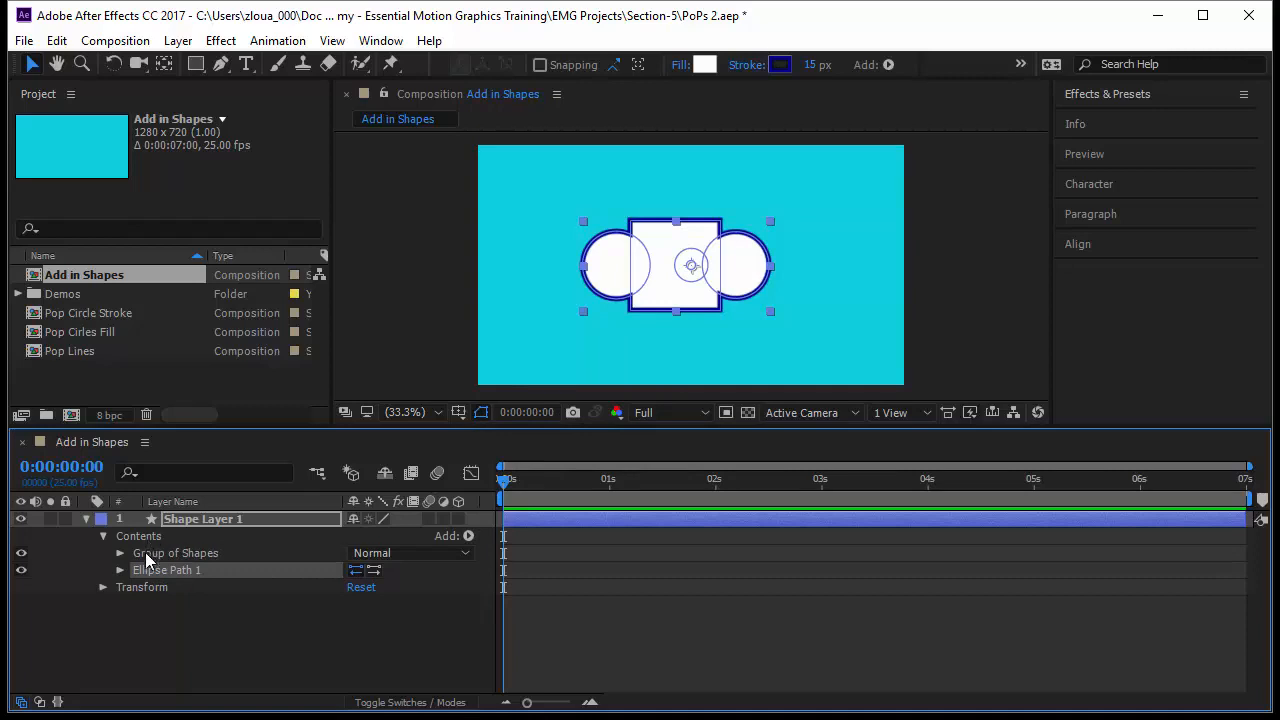
# Delete the newly added Ellipse Path 1 from the layer's contents.
pyautogui.click(195, 556)
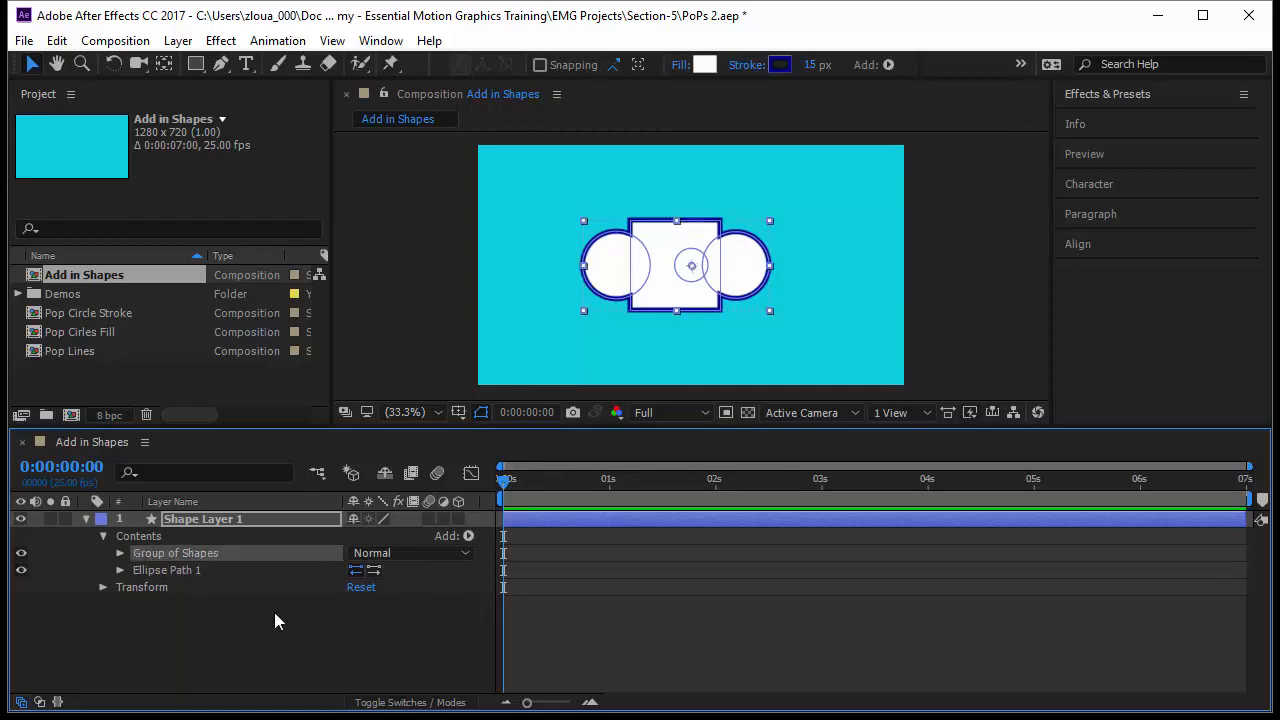
pyautogui.click(166, 570)
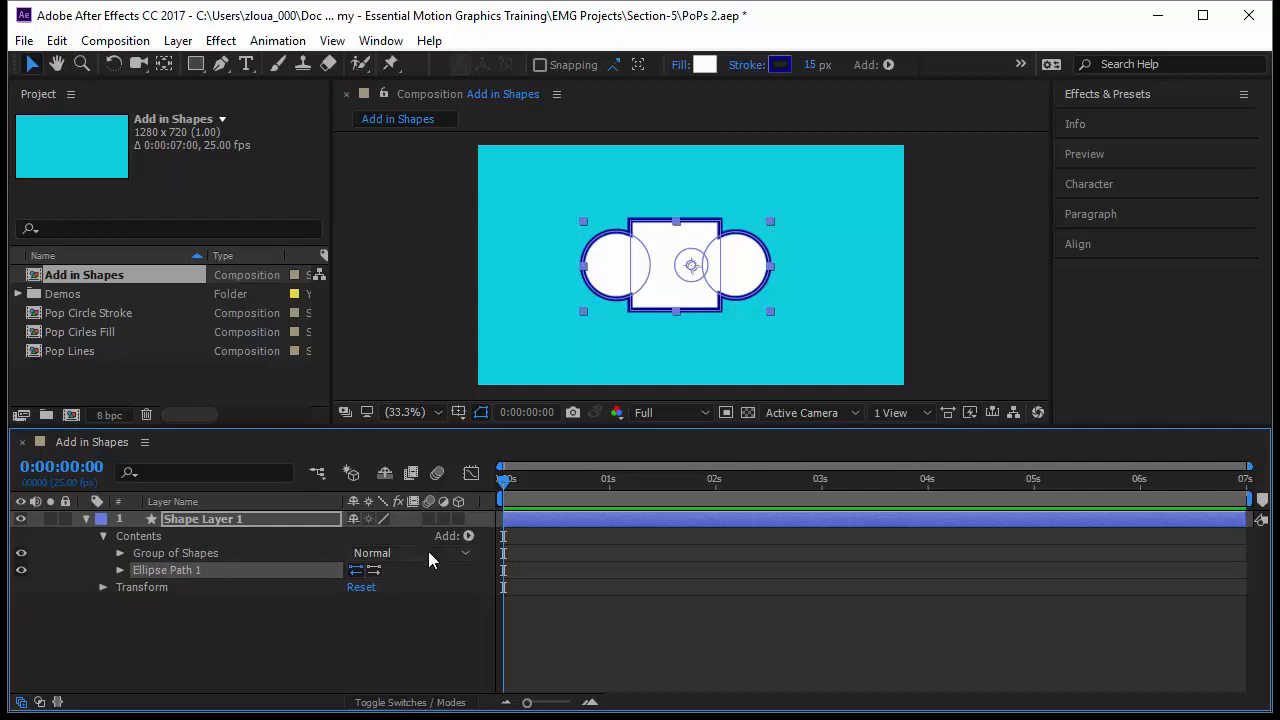
pyautogui.press('Delete')
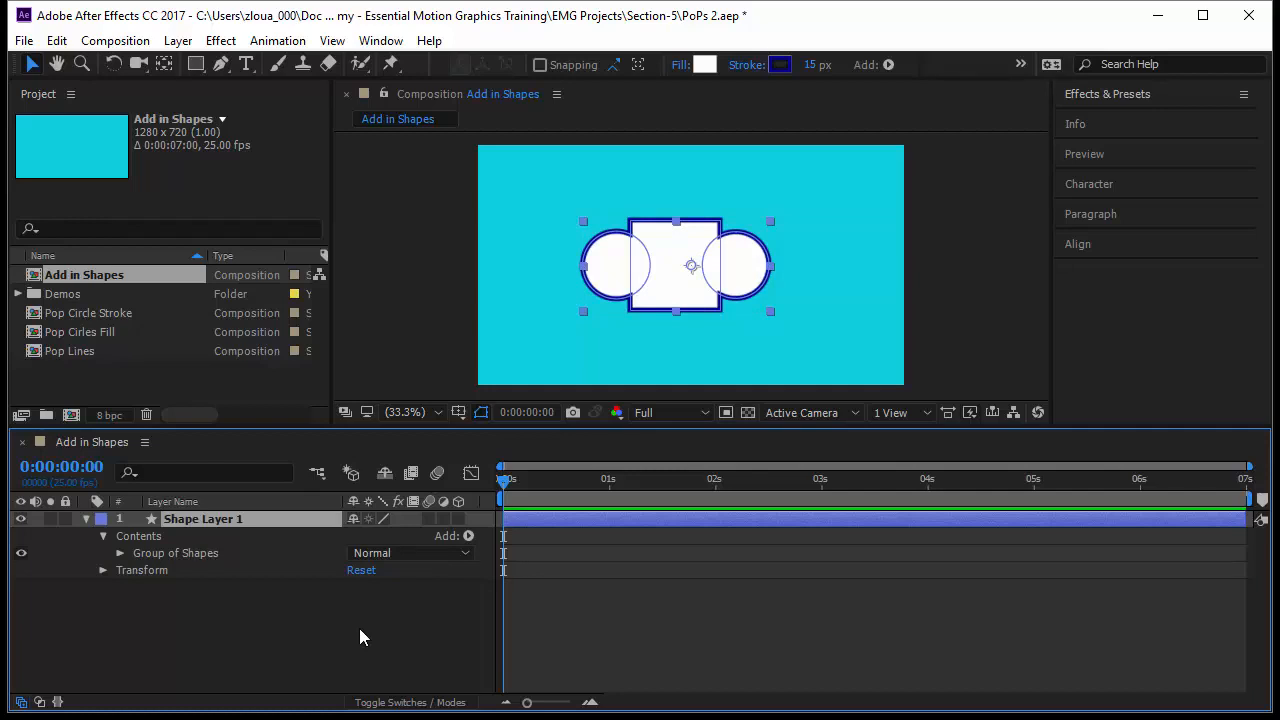
# Open the Add menu to add a new item to the shape layer's contents.
pyautogui.click(467, 536)
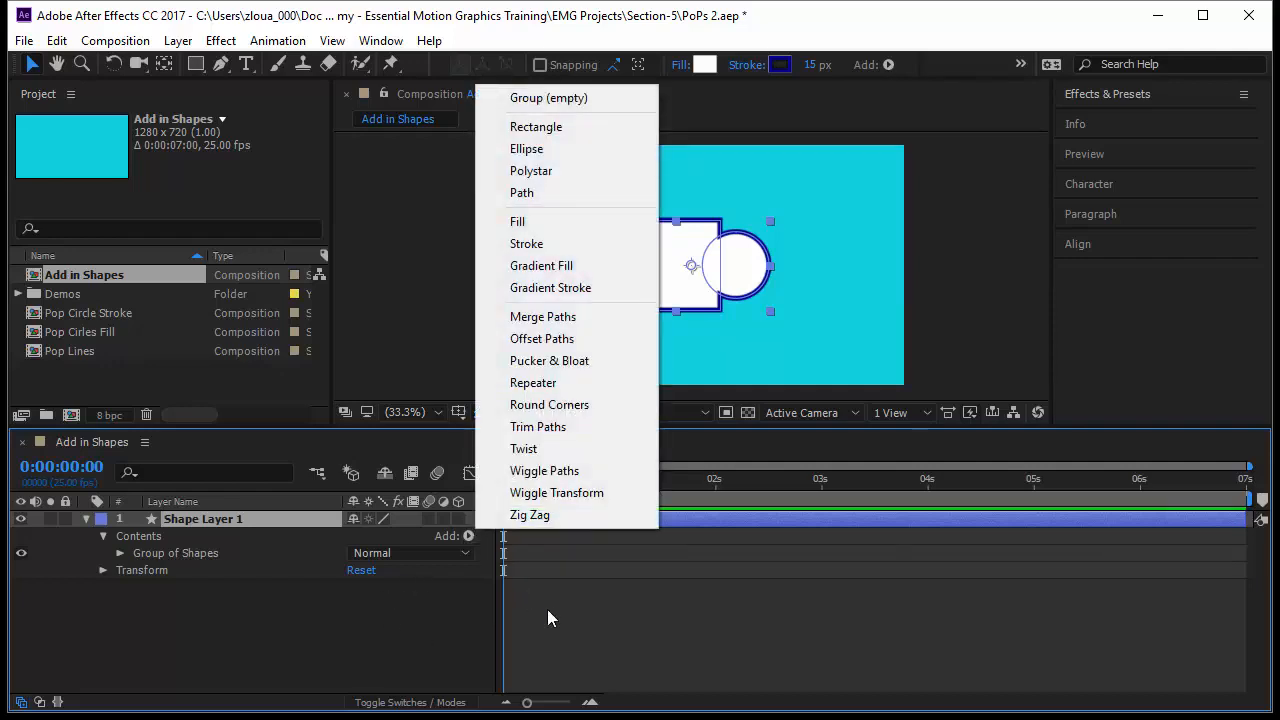